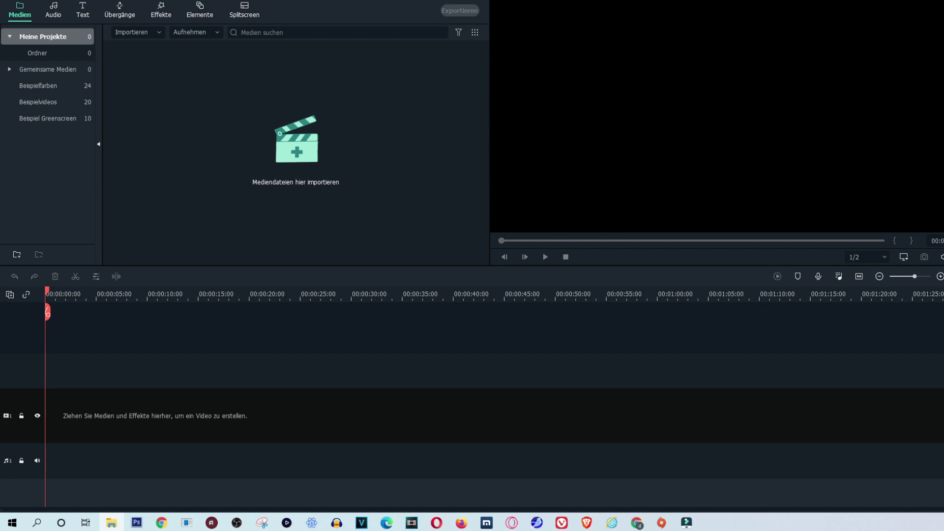
{"action": "left_click_drag", "start_coordinate": [276, 295], "coordinate": [217, 157]}
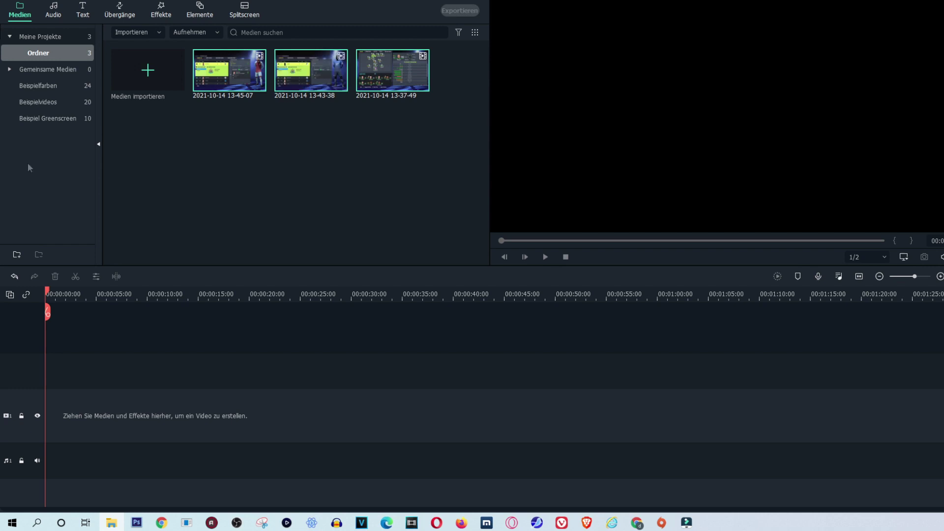
{"action": "left_click_drag", "start_coordinate": [28, 168], "coordinate": [271, 149]}
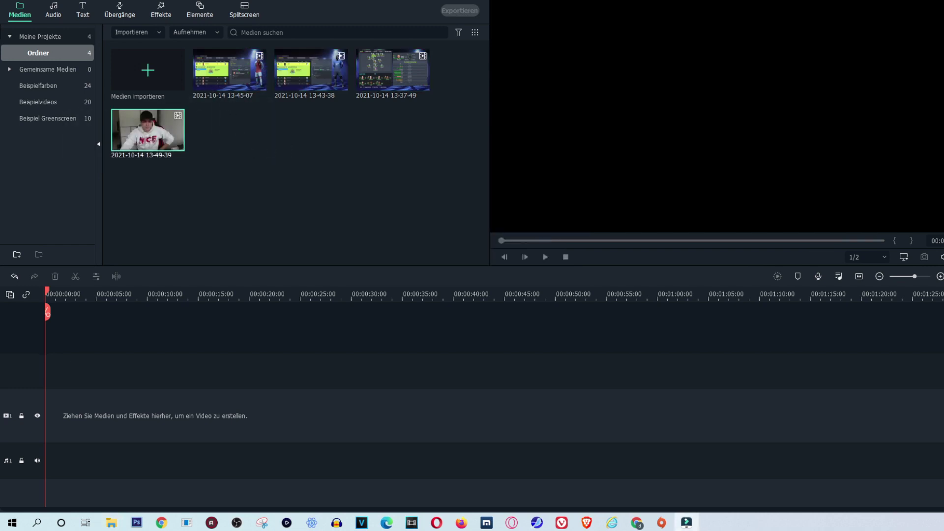
{"action": "left_click", "coordinate": [244, 77]}
{"action": "left_click_drag", "start_coordinate": [261, 87], "coordinate": [46, 318]}
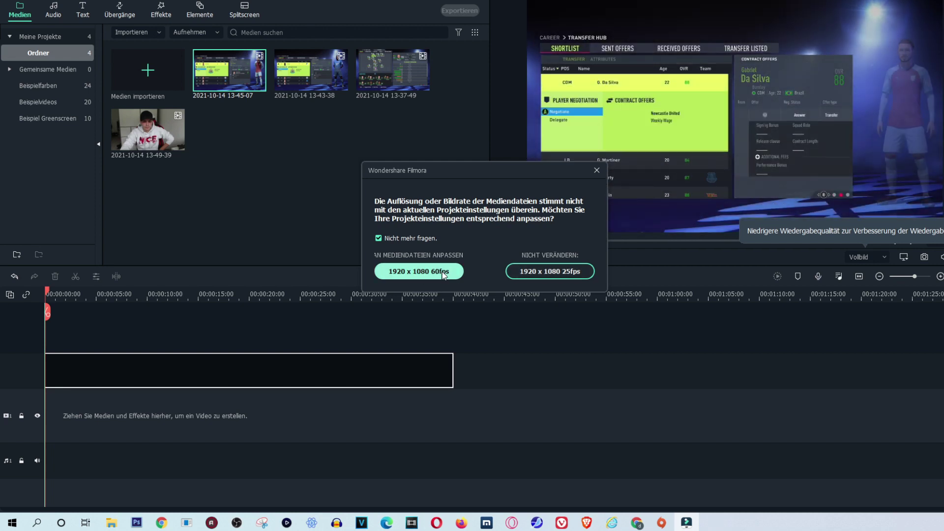
{"action": "left_click", "coordinate": [530, 274]}
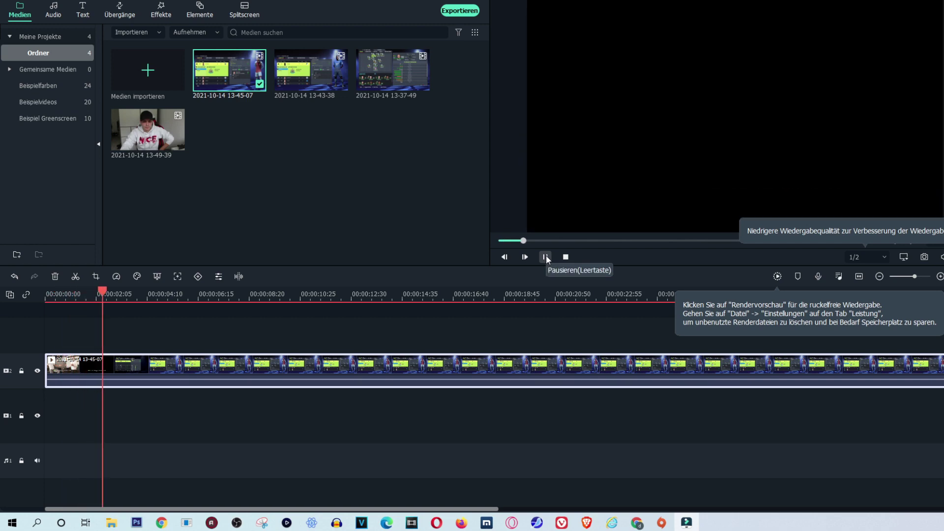
Split the clip at about 3.5 seconds, where the transfer hub footage begins, and delete the part before the cut, closing the gap.
{"action": "left_click", "coordinate": [546, 256]}
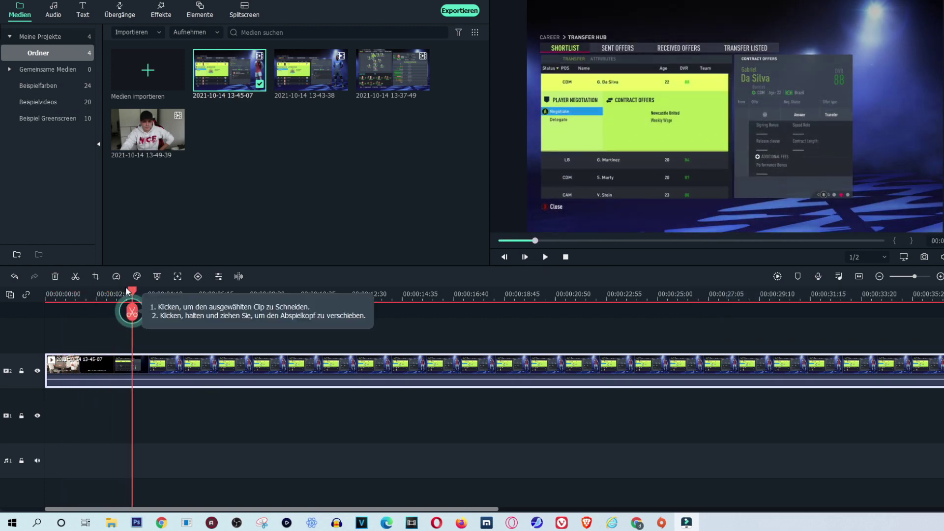
{"action": "left_click", "coordinate": [131, 315]}
{"action": "right_click", "coordinate": [114, 361]}
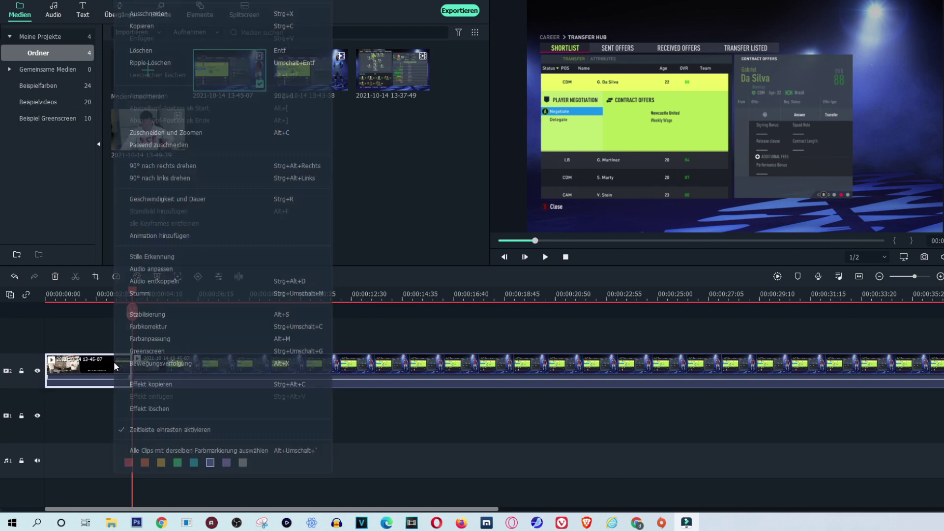
{"action": "left_click", "coordinate": [151, 51]}
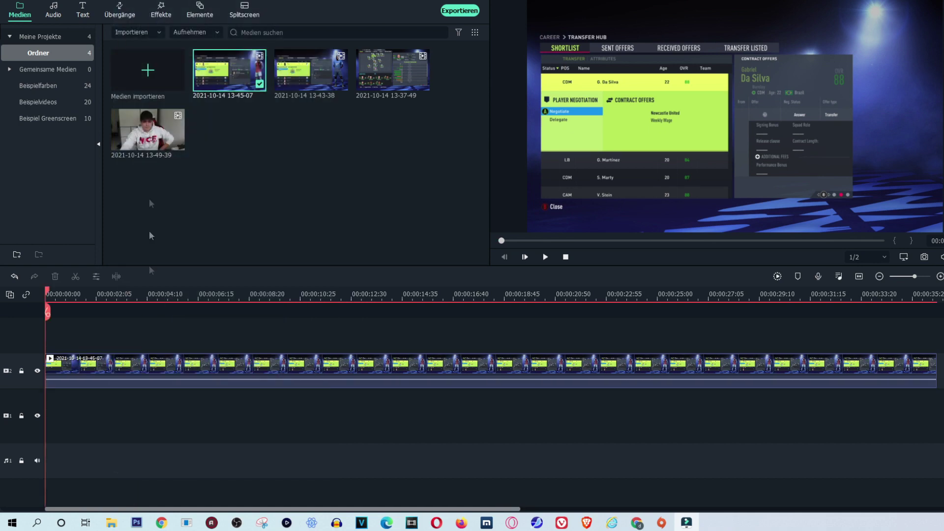
Cut roughly another 3.5 seconds of transfer hub footage off the beginning of the shortened clip, closing the gap.
{"action": "left_click", "coordinate": [132, 290]}
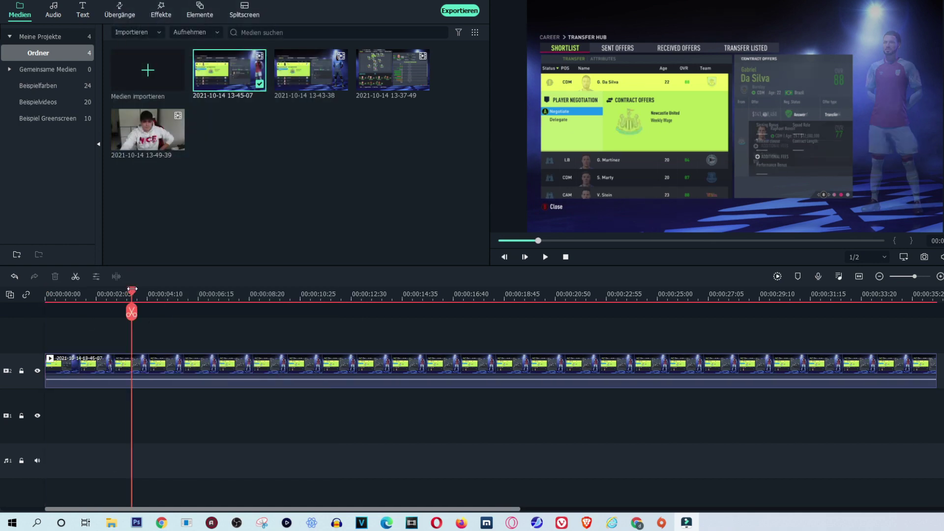
{"action": "left_click", "coordinate": [132, 314]}
{"action": "right_click", "coordinate": [107, 361]}
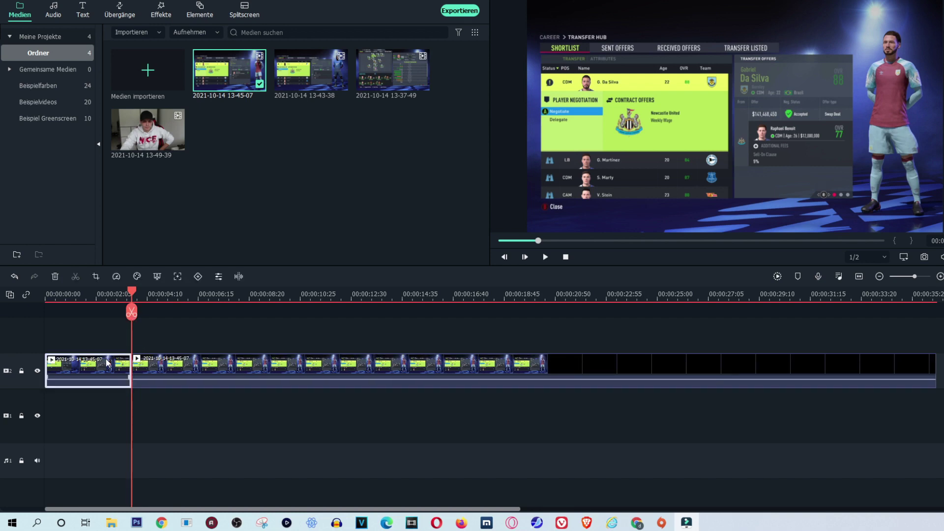
{"action": "left_click", "coordinate": [139, 51]}
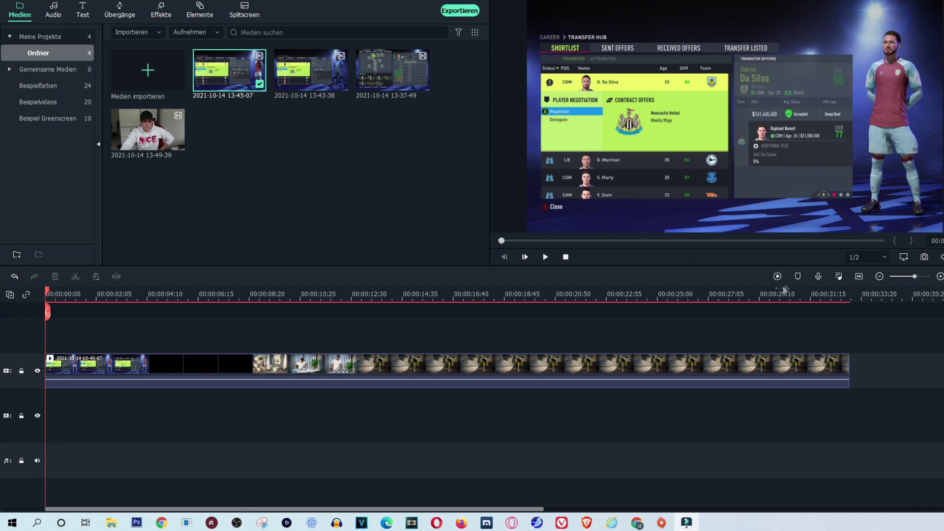
Split the clip at about 8 seconds, just before the negotiation scene, and delete the leading section with the black frames.
{"action": "left_click", "coordinate": [192, 295]}
{"action": "left_click_drag", "start_coordinate": [192, 313], "coordinate": [240, 314]}
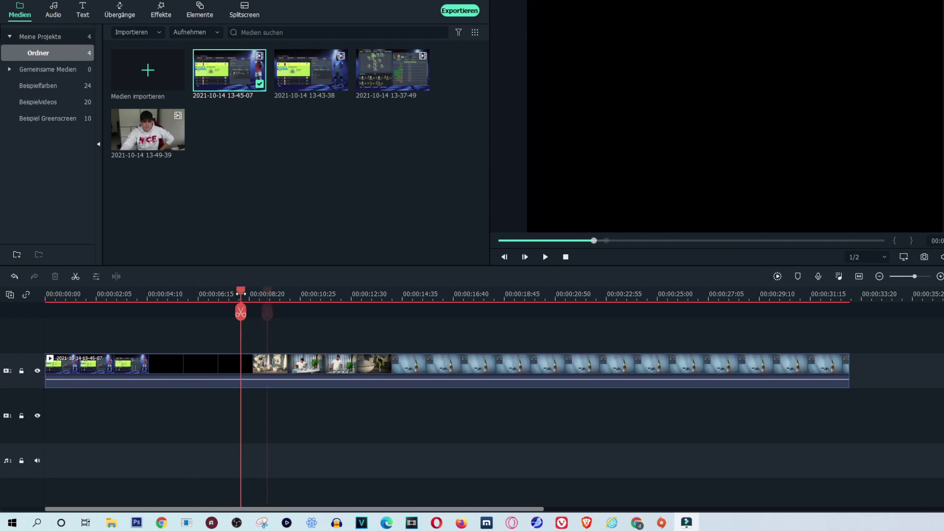
{"action": "left_click", "coordinate": [240, 315]}
{"action": "right_click", "coordinate": [201, 357]}
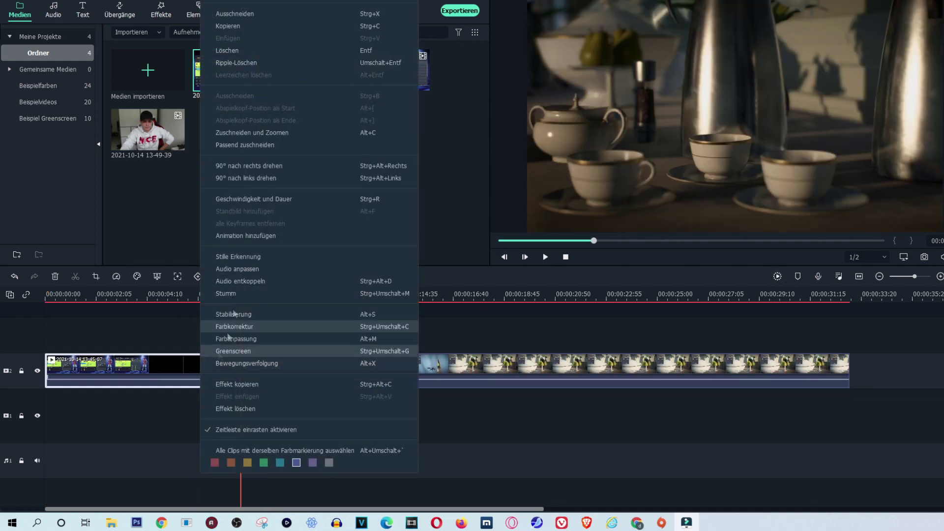
{"action": "left_click", "coordinate": [231, 47]}
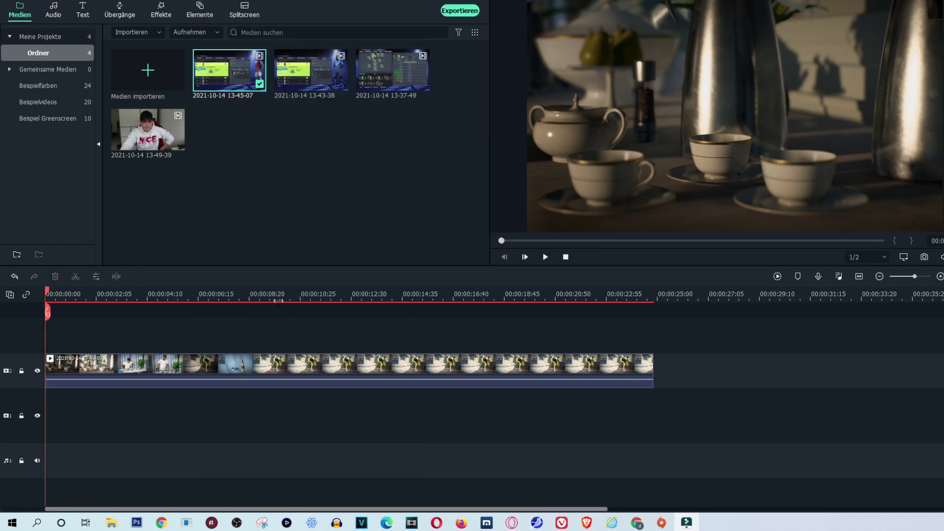
{"action": "left_click", "coordinate": [279, 301]}
{"action": "left_click_drag", "start_coordinate": [311, 70], "coordinate": [417, 327]}
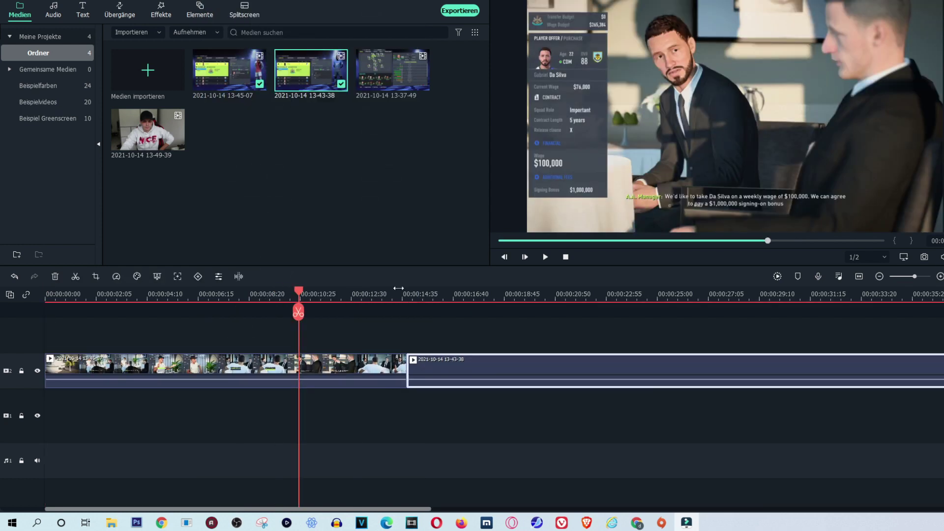
{"action": "left_click", "coordinate": [484, 294]}
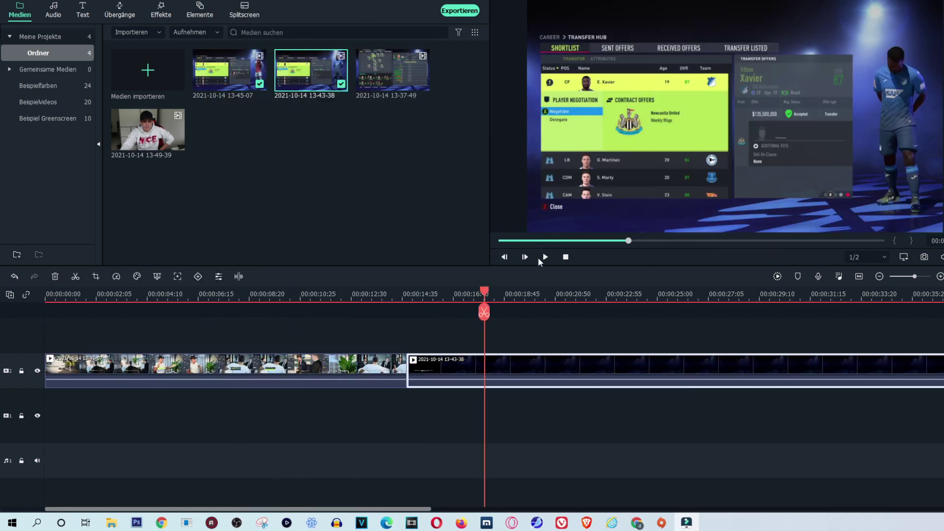
{"action": "left_click", "coordinate": [546, 256]}
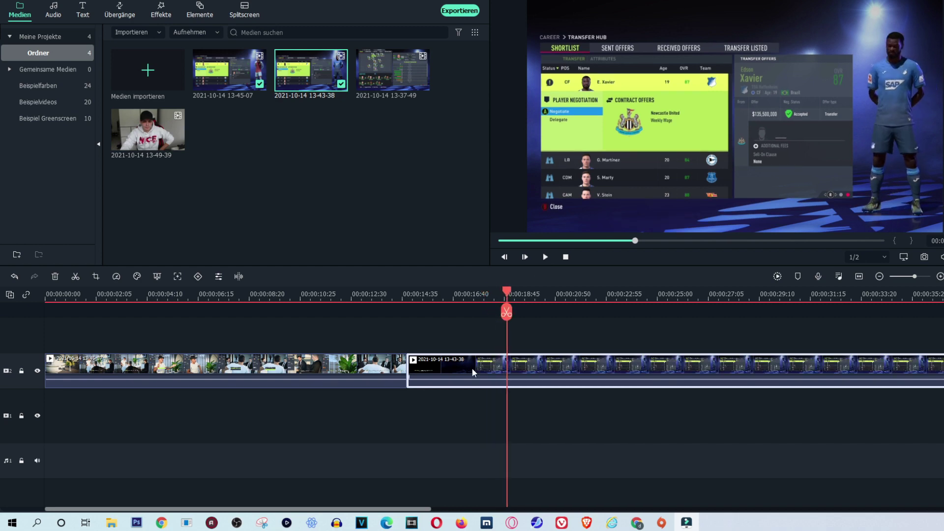
{"action": "left_click", "coordinate": [507, 314]}
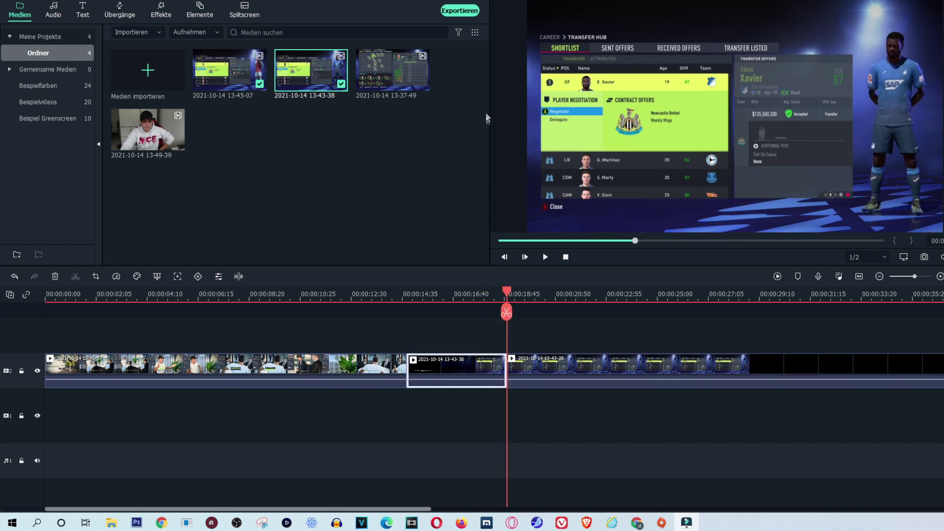
{"action": "right_click", "coordinate": [482, 370]}
{"action": "left_click", "coordinate": [508, 57]}
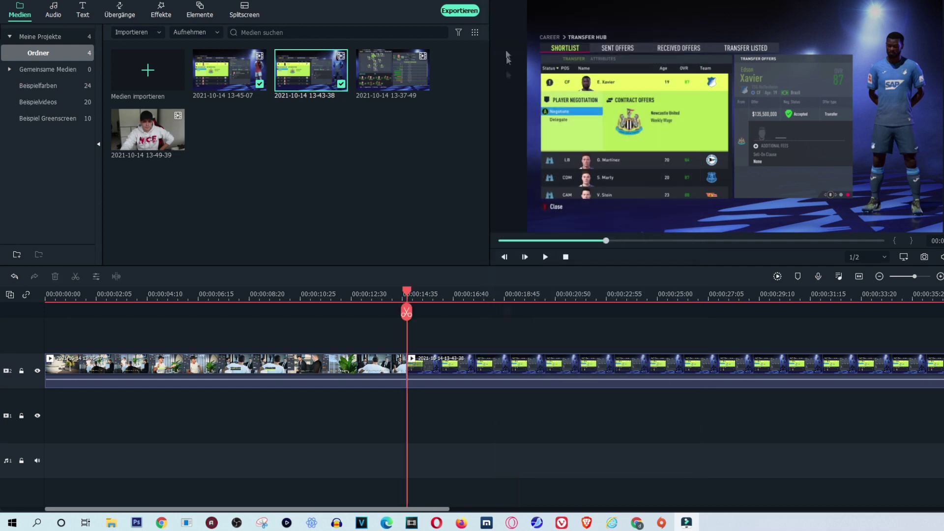
Split the second clip at about 00:00:18:45 and delete everything after the cut.
{"action": "left_click", "coordinate": [507, 294]}
{"action": "left_click", "coordinate": [506, 313]}
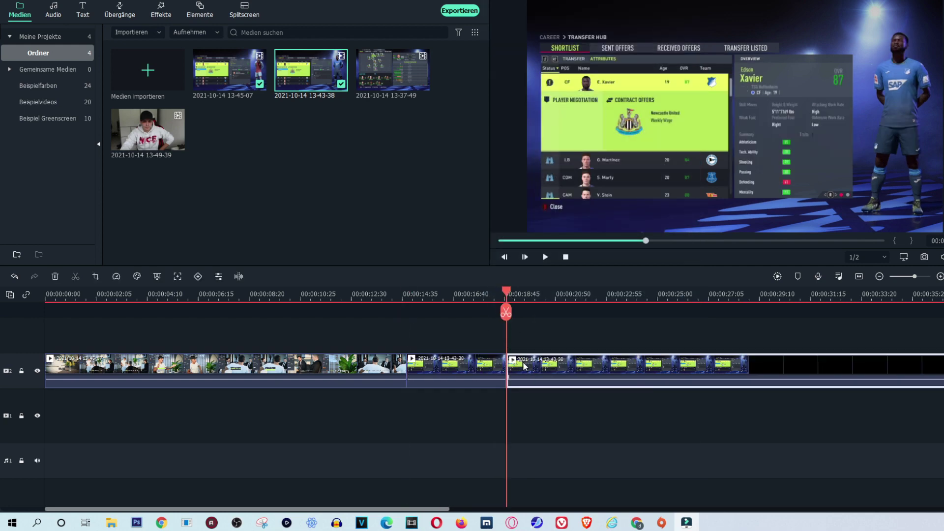
{"action": "right_click", "coordinate": [523, 368]}
{"action": "left_click", "coordinate": [561, 63]}
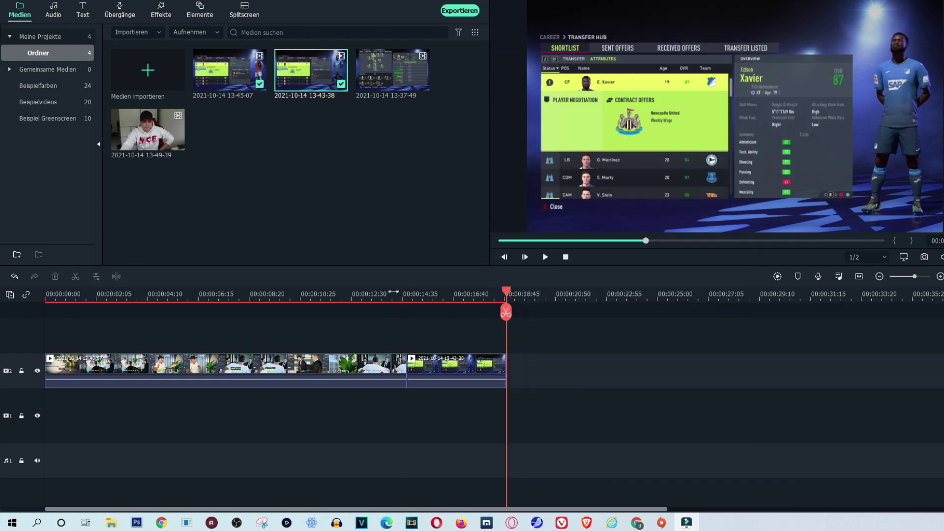
Check the join between the two clips and download the blue premium Retro Spiel Intro Pack transition from the recommended ones on trial.
{"action": "left_click", "coordinate": [408, 291]}
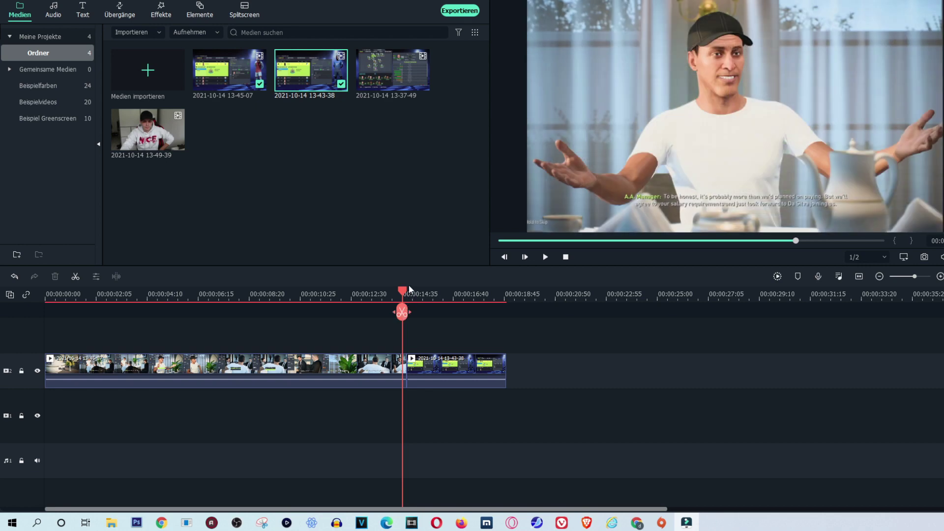
{"action": "mouse_move", "coordinate": [407, 294]}
{"action": "left_mouse_down"}
{"action": "mouse_move", "coordinate": [415, 292]}
{"action": "mouse_move", "coordinate": [399, 291]}
{"action": "left_mouse_up"}
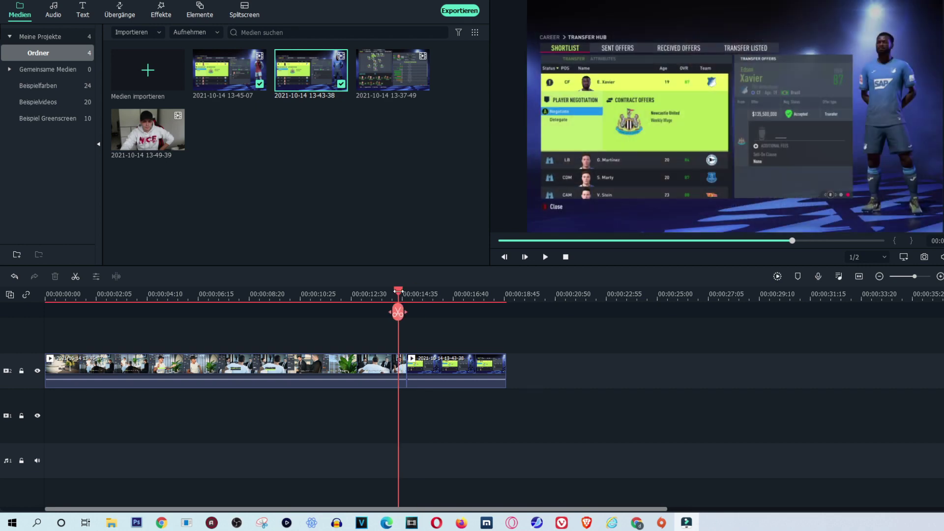
{"action": "left_click", "coordinate": [114, 16]}
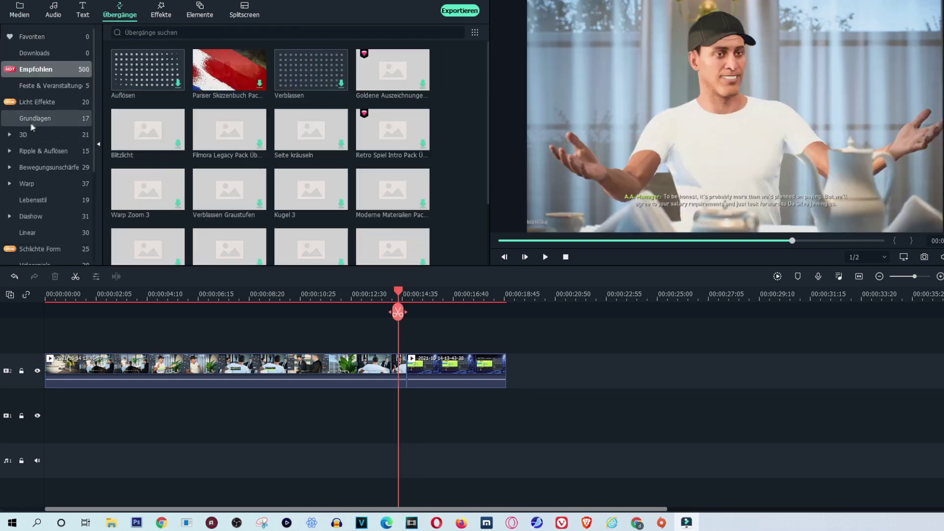
{"action": "scroll", "coordinate": [235, 108], "scroll_direction": "down", "scroll_amount": 2}
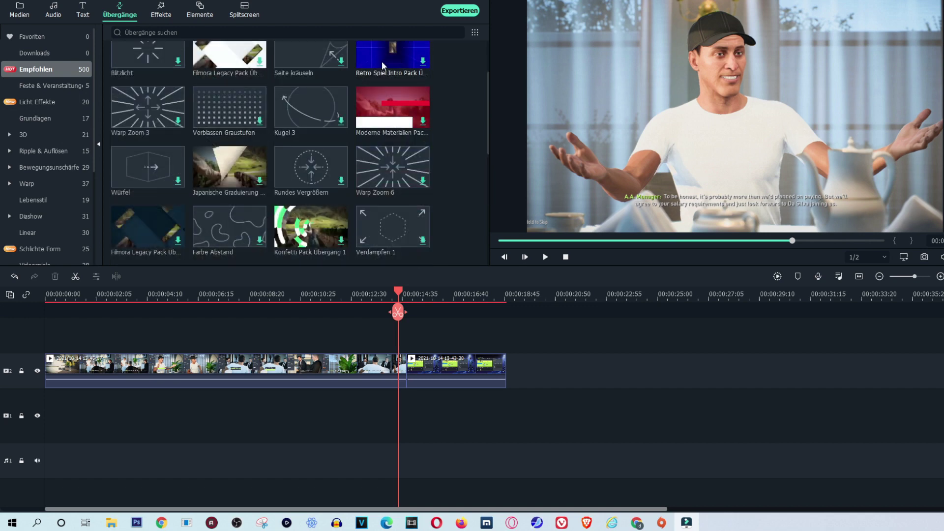
{"action": "scroll", "coordinate": [406, 137], "scroll_direction": "up", "scroll_amount": 2}
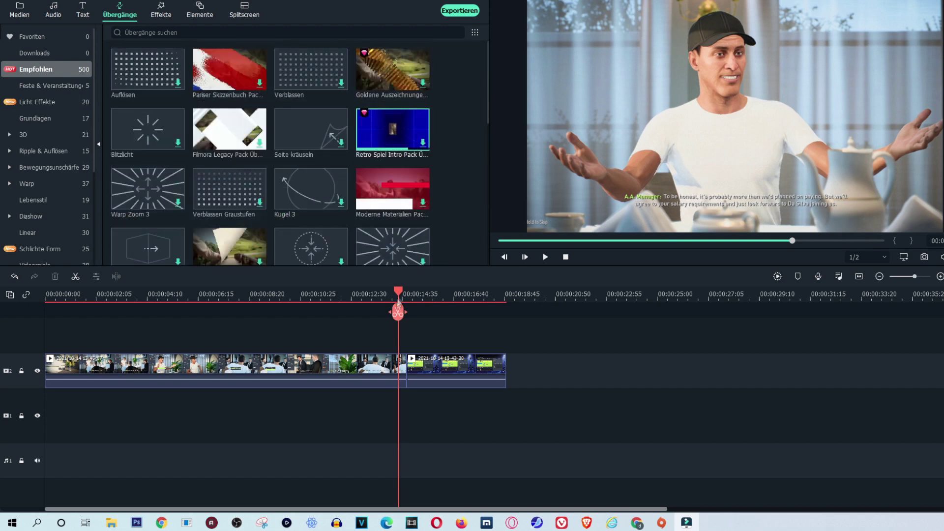
{"action": "left_click", "coordinate": [424, 143]}
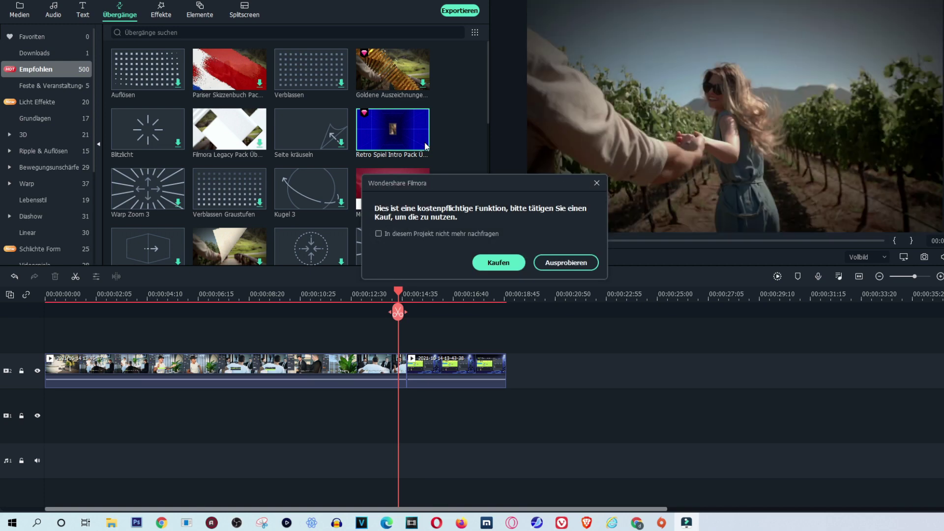
{"action": "left_click", "coordinate": [567, 262]}
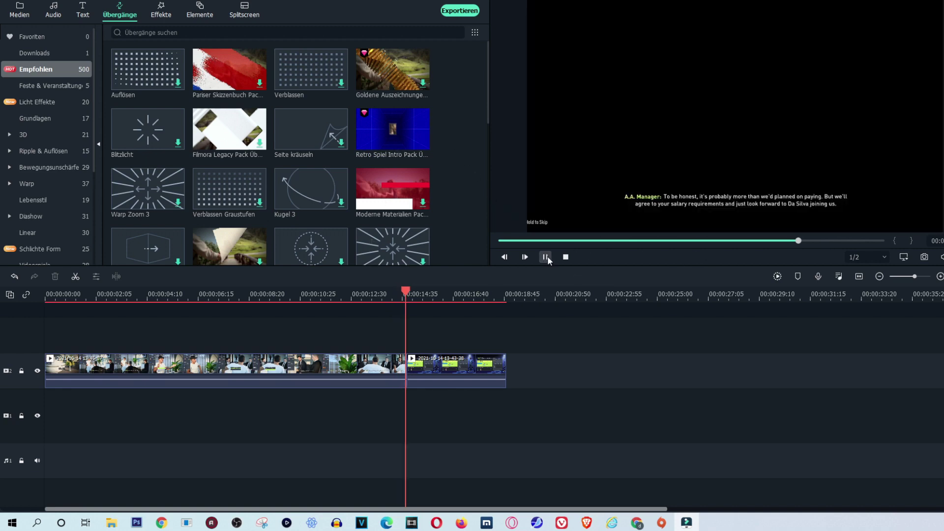
Play the timeline from shortly before the join to review the hard cut between the two clips.
{"action": "left_click", "coordinate": [395, 295]}
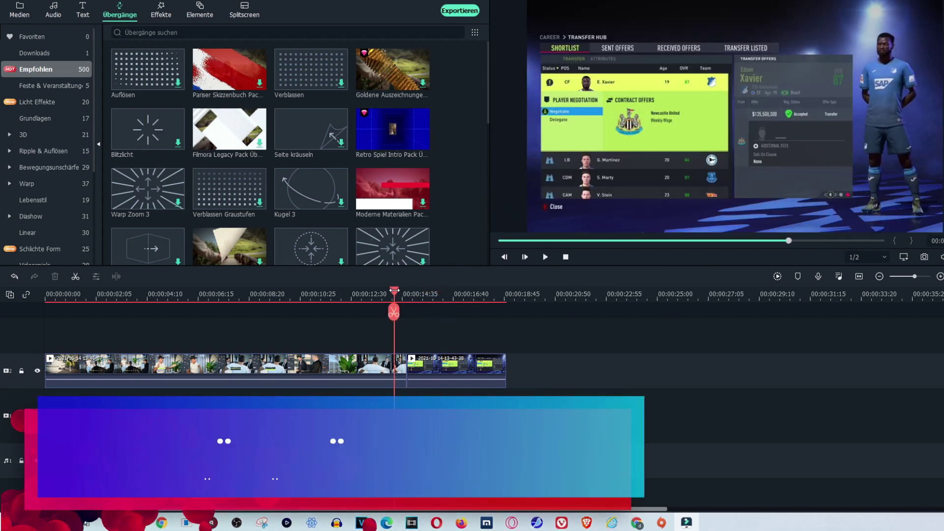
{"action": "left_click", "coordinate": [545, 256]}
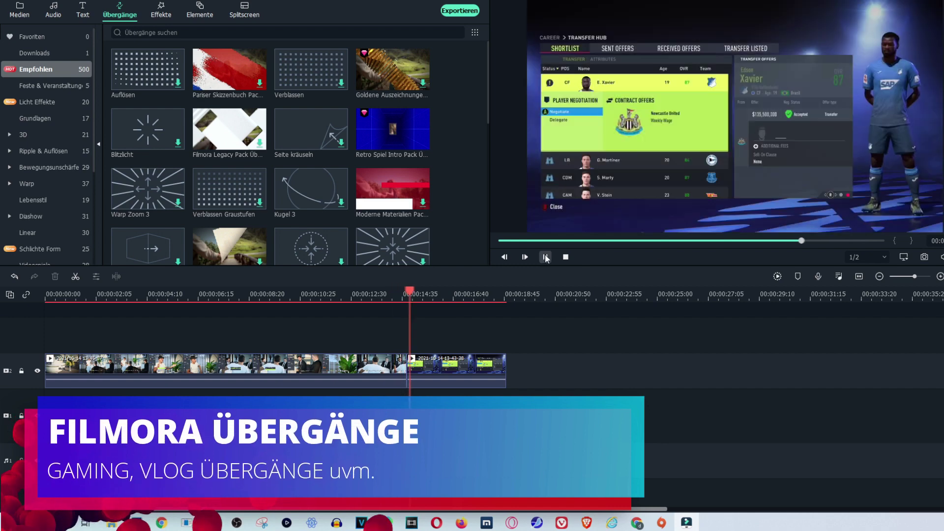
{"action": "key", "text": "space"}
{"action": "left_click", "coordinate": [384, 294]}
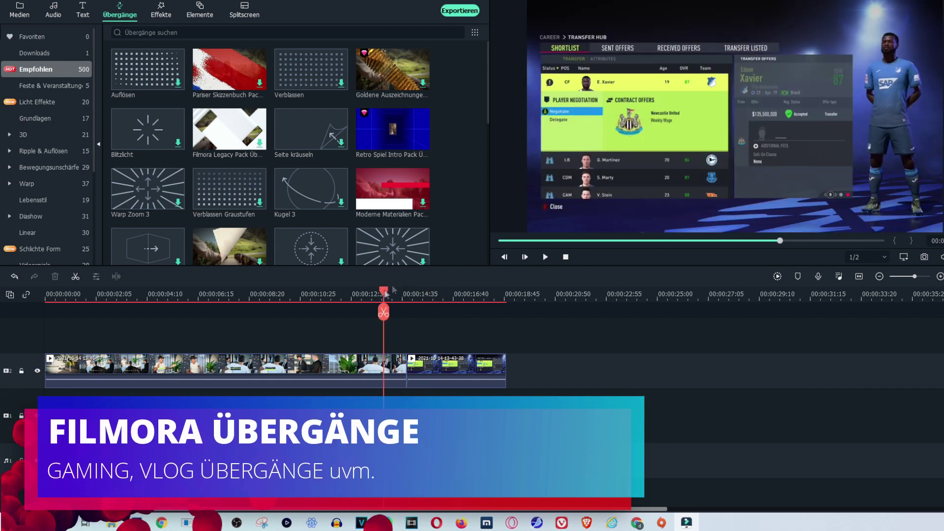
{"action": "left_click", "coordinate": [545, 257]}
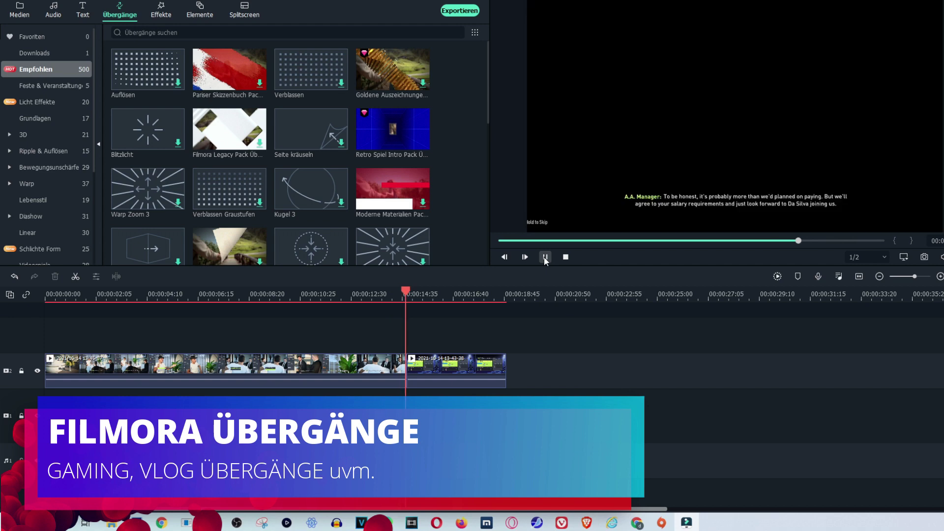
Preview the blue Retro Spiel Intro Pack transition, and download the Moderne Materialien Pack and pink-sun Retro Spiel Intro Pack transitions.
{"action": "left_click", "coordinate": [409, 127]}
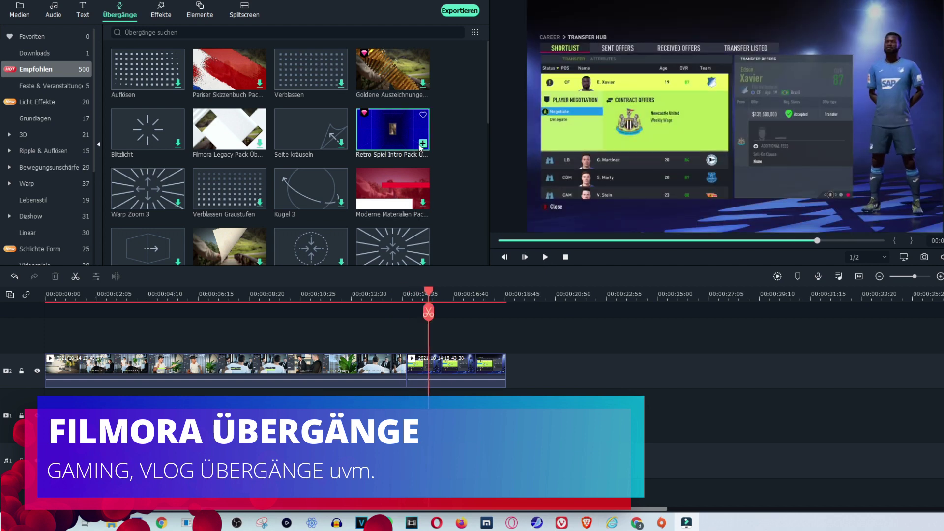
{"action": "left_click", "coordinate": [563, 261]}
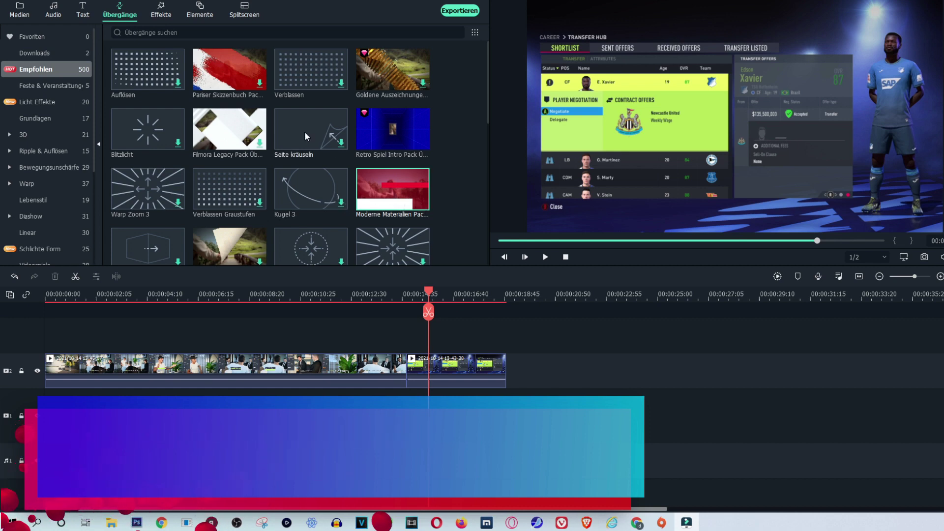
{"action": "scroll", "coordinate": [305, 132], "scroll_direction": "down", "scroll_amount": 3}
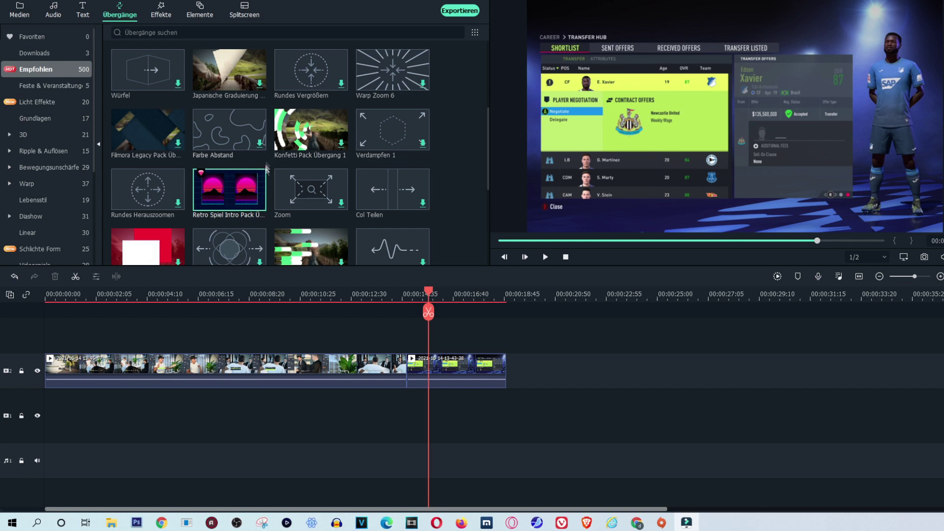
{"action": "left_click", "coordinate": [259, 204]}
{"action": "left_click", "coordinate": [563, 260]}
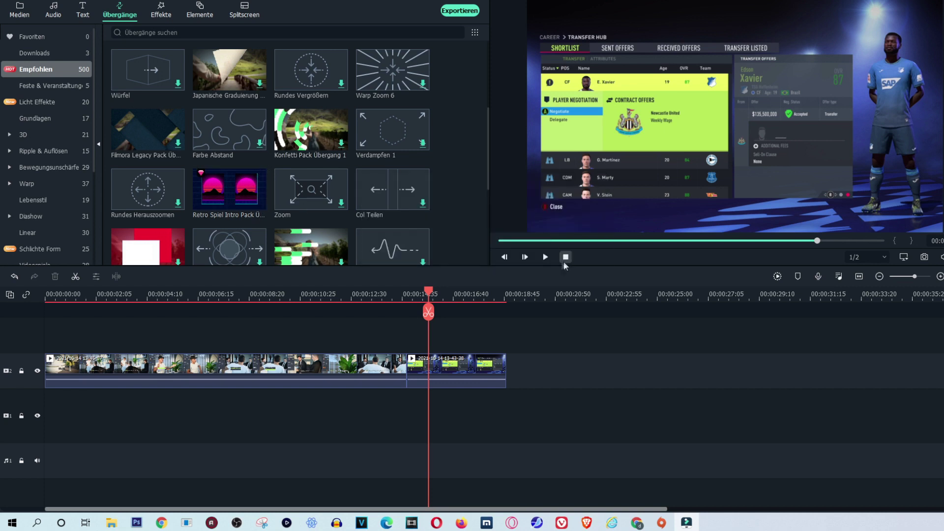
Add the cream-coloured Light Leaks transition from the Licht Effekte category to the join between the two clips.
{"action": "left_click", "coordinate": [387, 293]}
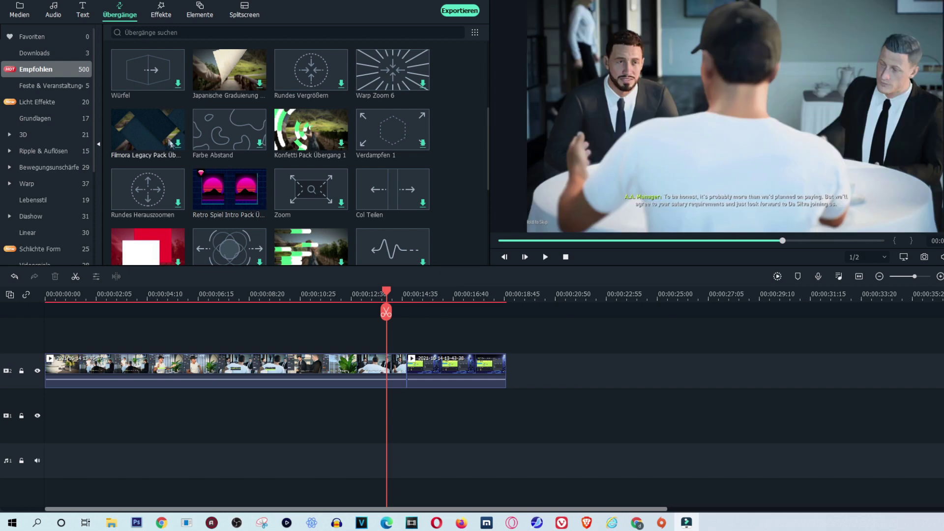
{"action": "left_click", "coordinate": [32, 102]}
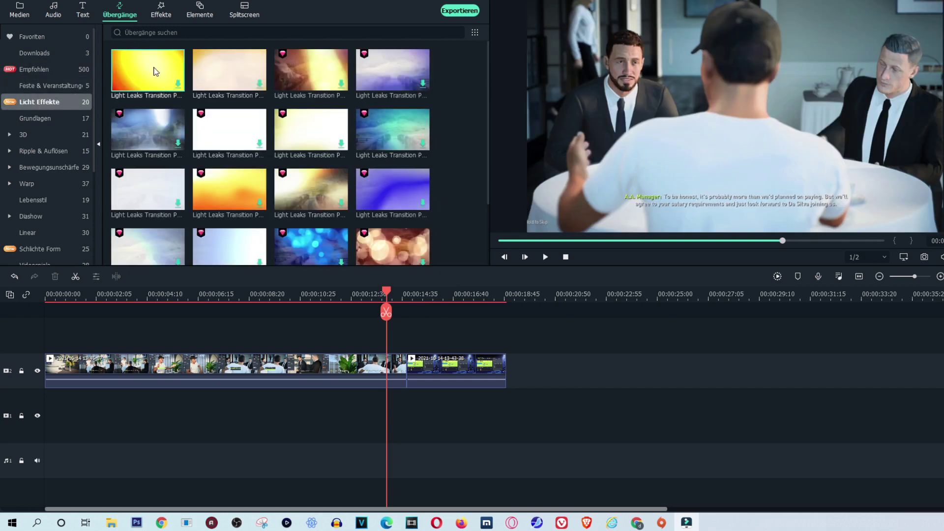
{"action": "left_click_drag", "start_coordinate": [224, 74], "coordinate": [397, 363]}
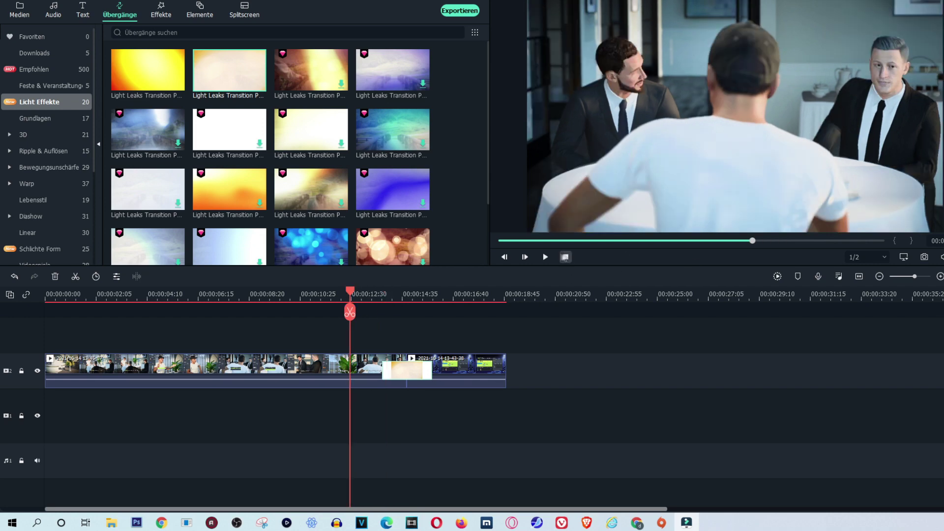
Play the timeline across the join to review the cream Light Leaks transition.
{"action": "left_click", "coordinate": [545, 257]}
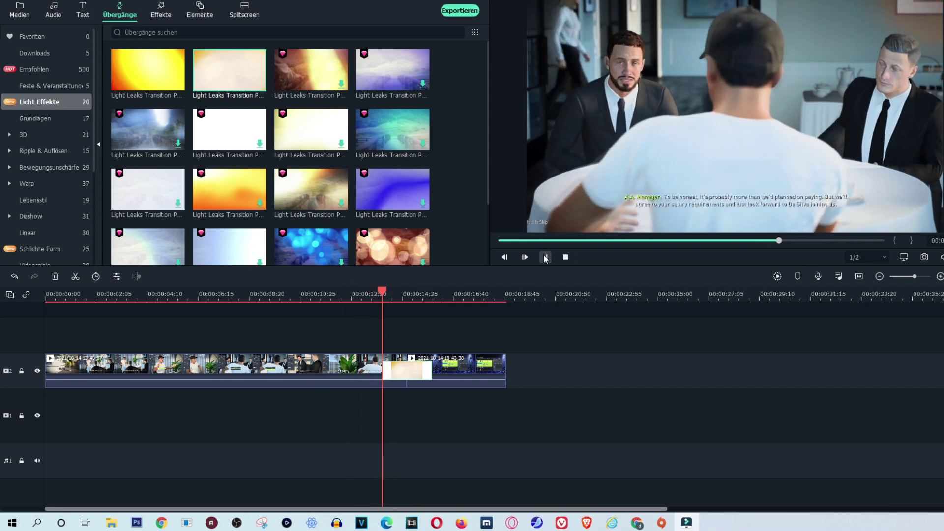
{"action": "left_click", "coordinate": [383, 288]}
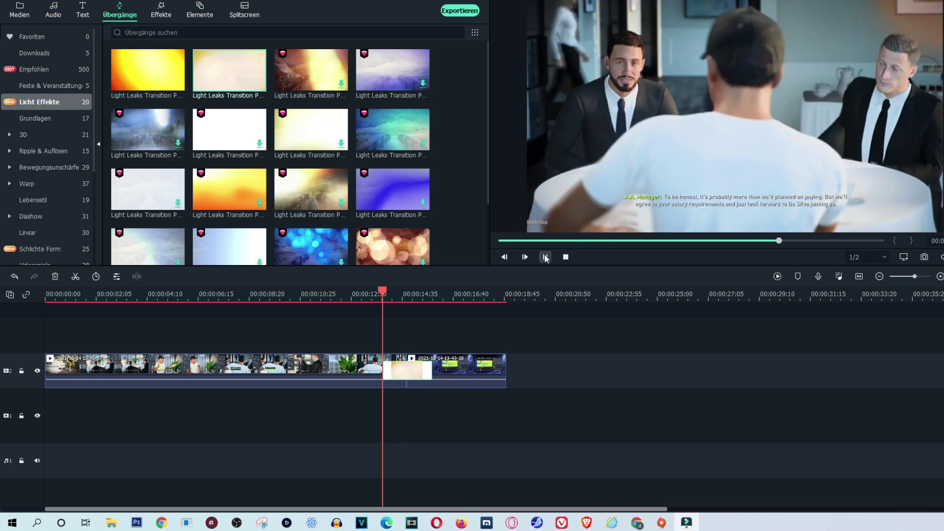
{"action": "left_click", "coordinate": [545, 257]}
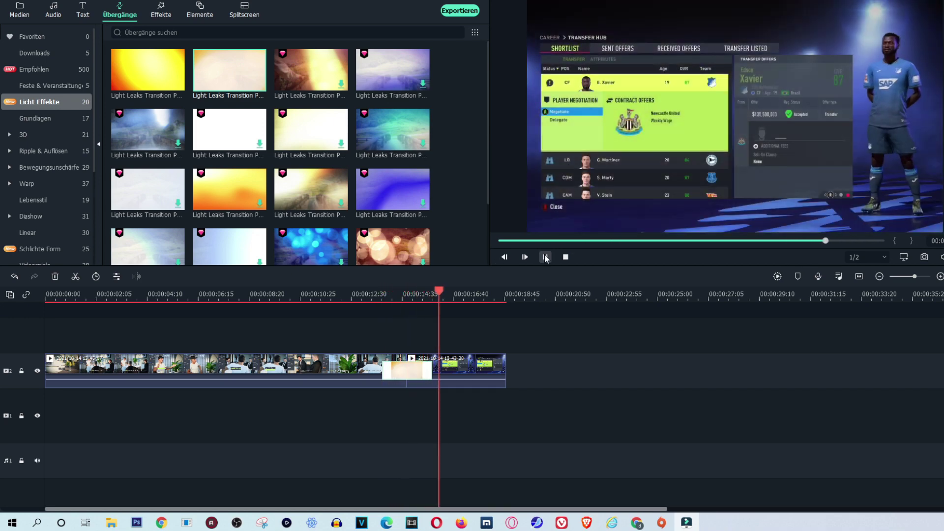
{"action": "key", "text": "space"}
Replace the Light Leaks transition at the join with the blue Retro Spiel Intro Pack transition from Empfohlen.
{"action": "right_click", "coordinate": [397, 376]}
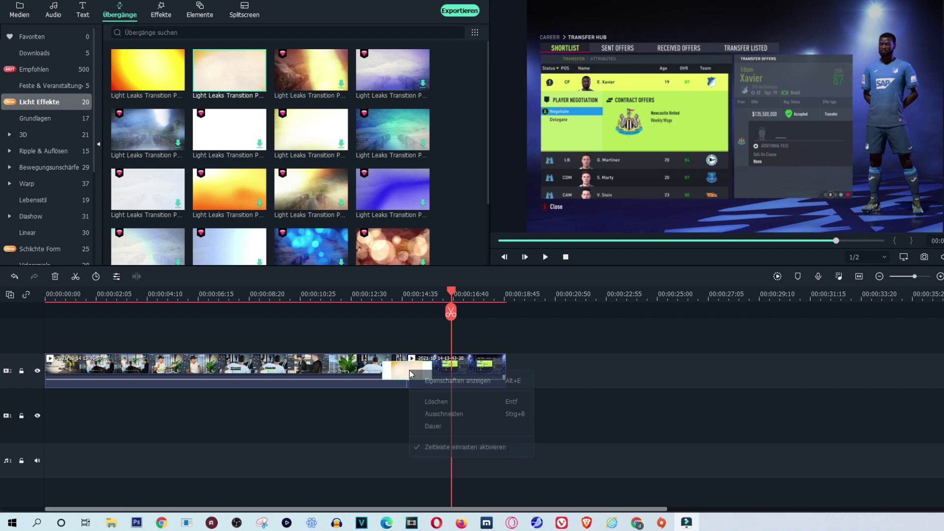
{"action": "left_click", "coordinate": [430, 401]}
{"action": "left_click", "coordinate": [48, 72]}
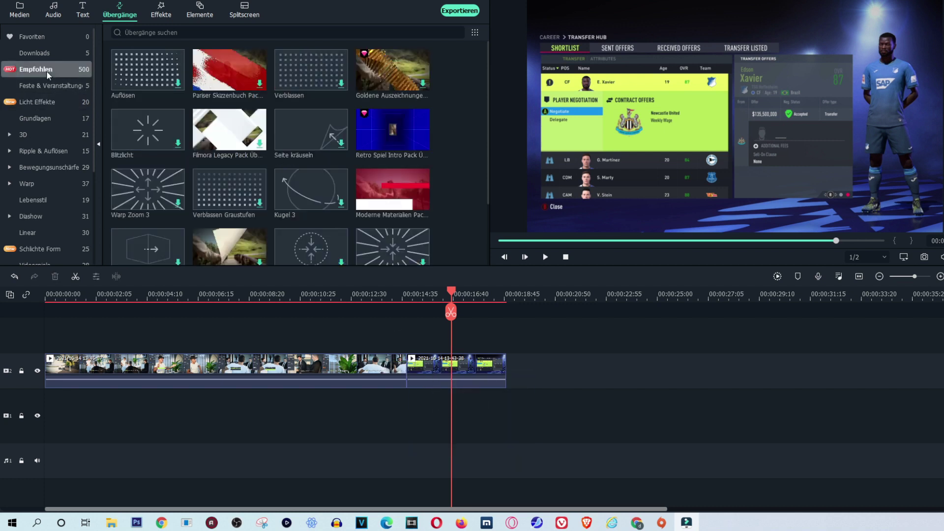
{"action": "left_click_drag", "start_coordinate": [392, 133], "coordinate": [407, 370]}
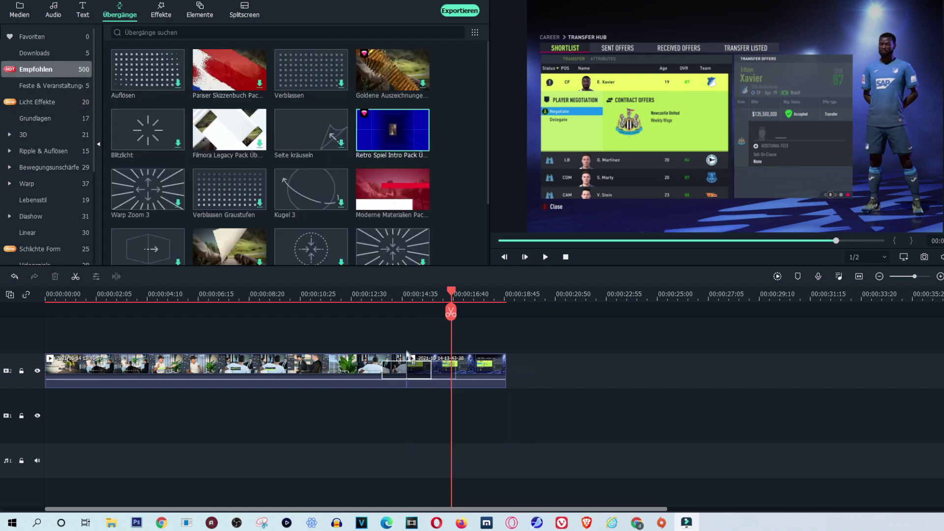
Play the timeline from shortly before the join to review the blue Retro Spiel Intro Pack transition.
{"action": "left_click", "coordinate": [566, 262]}
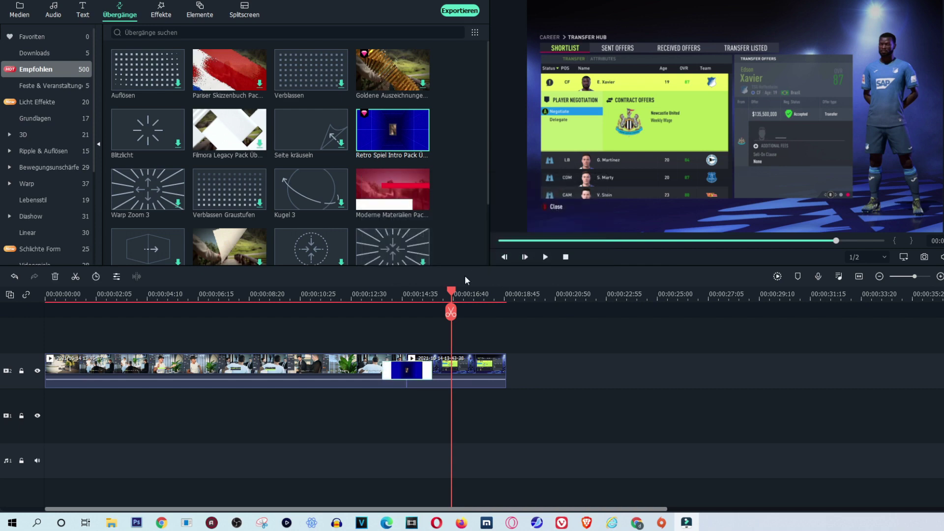
{"action": "left_click", "coordinate": [376, 289]}
{"action": "left_click", "coordinate": [545, 257]}
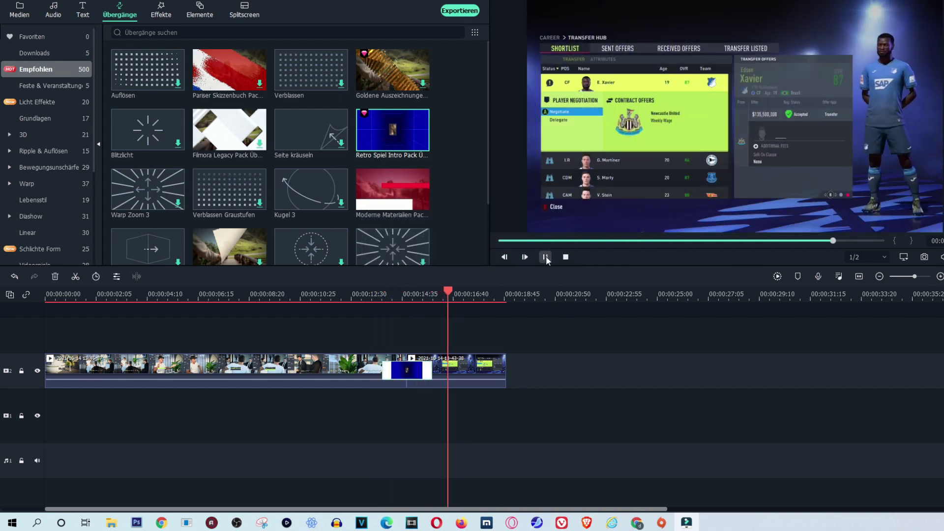
{"action": "left_click", "coordinate": [545, 256]}
Delete the blue transition at the join and put the pink-sun Retro Spiel Intro Pack transition there instead.
{"action": "right_click", "coordinate": [405, 368]}
{"action": "left_click", "coordinate": [429, 400]}
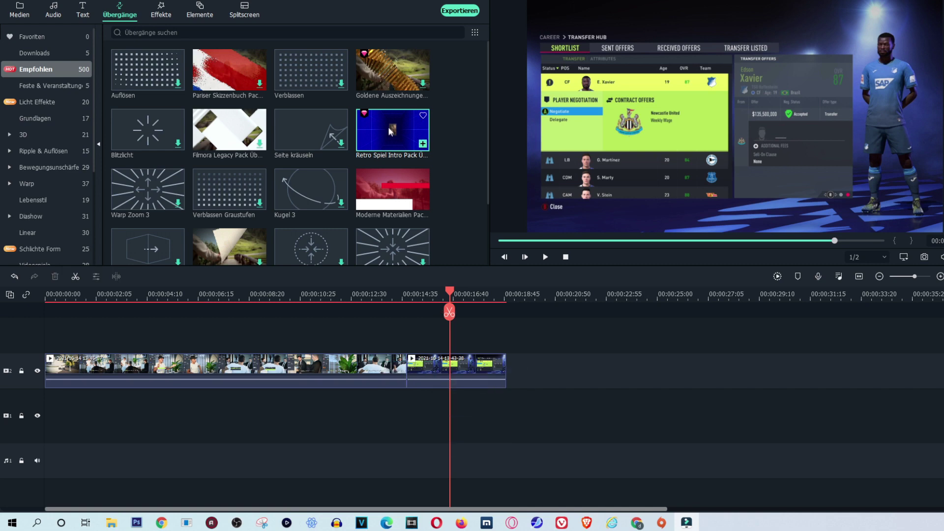
{"action": "scroll", "coordinate": [243, 113], "scroll_direction": "down", "scroll_amount": 3}
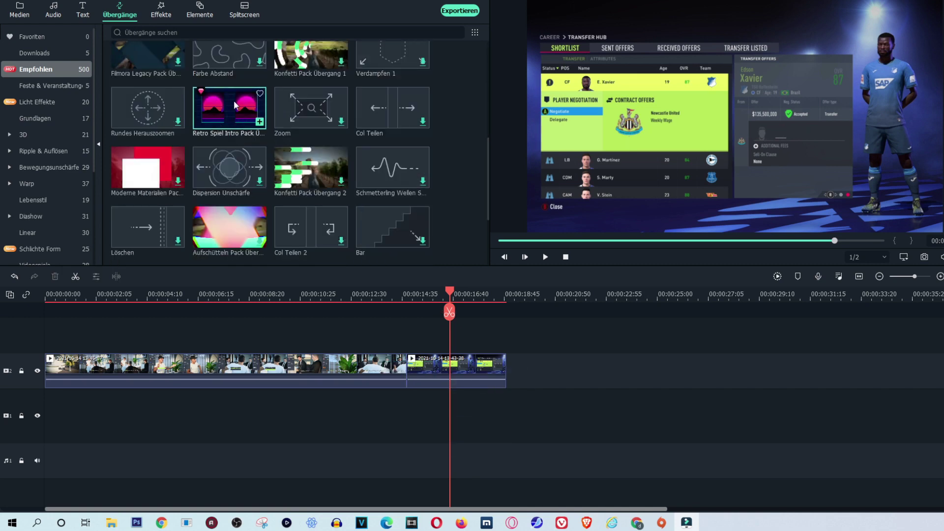
{"action": "left_click_drag", "start_coordinate": [235, 105], "coordinate": [406, 368]}
Play the join twice from shortly before it to review the pink-sun Retro Spiel Intro Pack transition.
{"action": "left_click", "coordinate": [563, 265]}
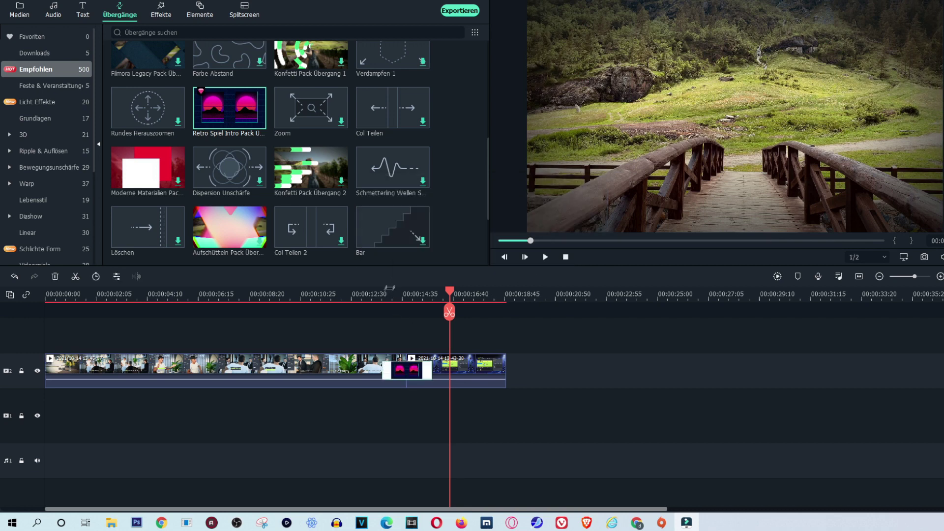
{"action": "left_click", "coordinate": [366, 294]}
{"action": "left_click", "coordinate": [544, 257]}
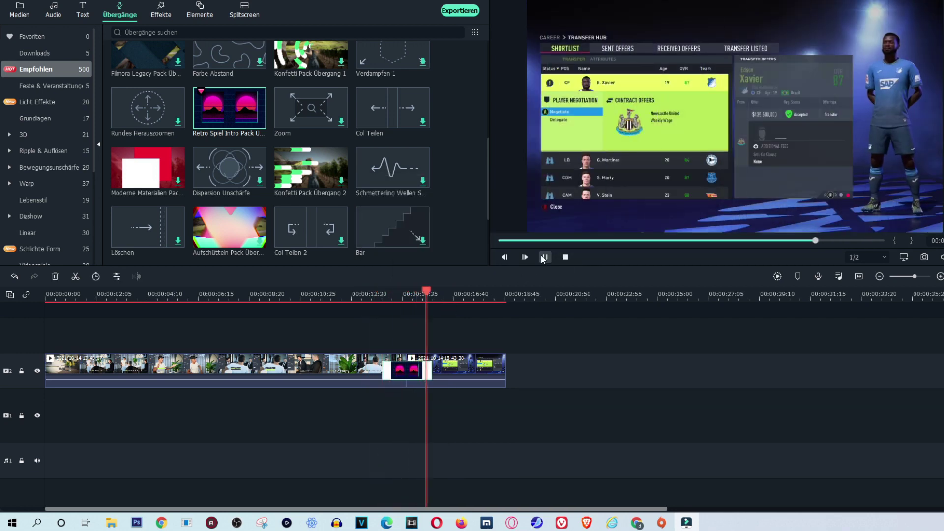
{"action": "left_click", "coordinate": [354, 294]}
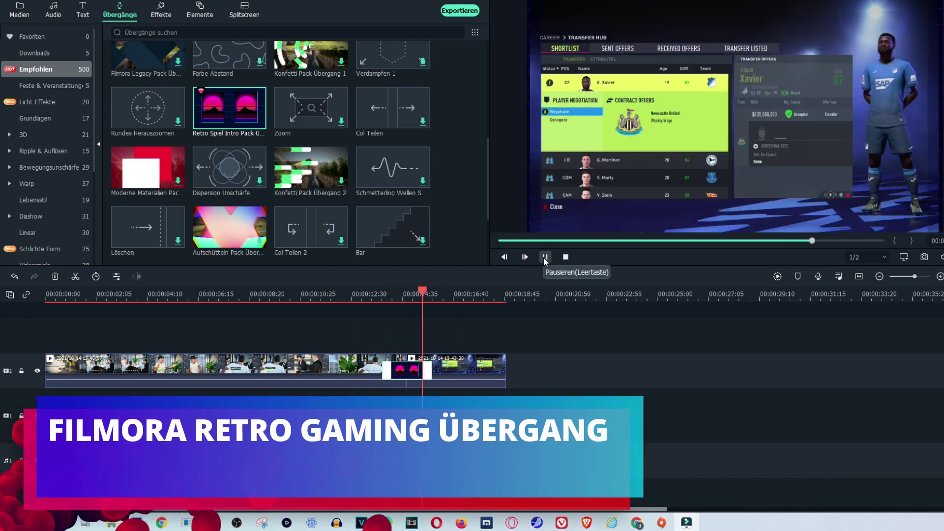
{"action": "left_click", "coordinate": [544, 257]}
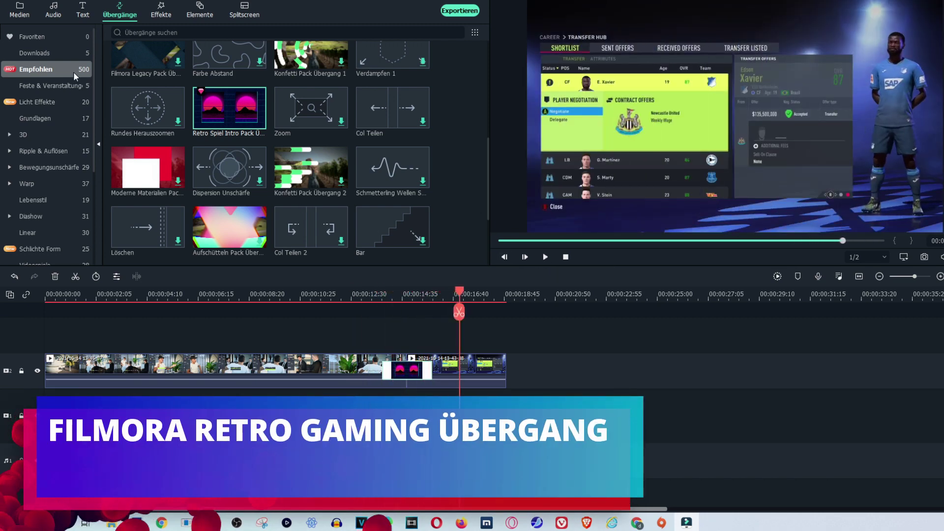
Replace the transition at the join with Kugel 4 from the Sphärisch group of the 3D transitions.
{"action": "left_click", "coordinate": [67, 54]}
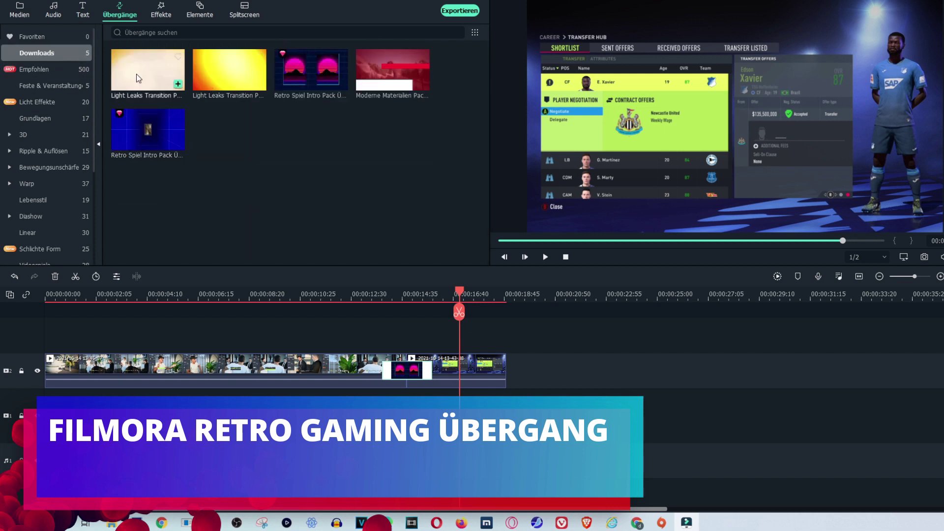
{"action": "left_click", "coordinate": [41, 151]}
{"action": "left_click", "coordinate": [41, 133]}
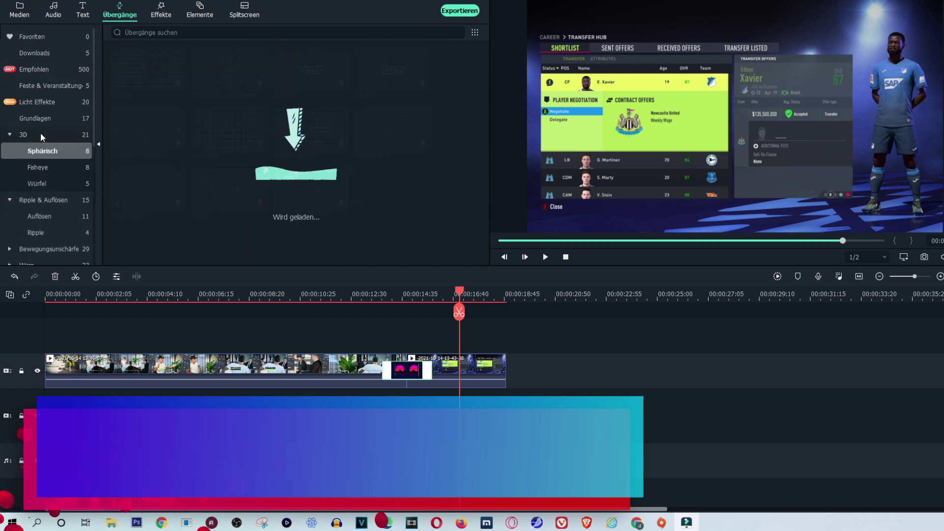
{"action": "left_click_drag", "start_coordinate": [399, 362], "coordinate": [399, 362]}
Play the timeline from just before the join to review the Kugel 4 transition.
{"action": "left_click", "coordinate": [380, 295]}
{"action": "left_click", "coordinate": [540, 256]}
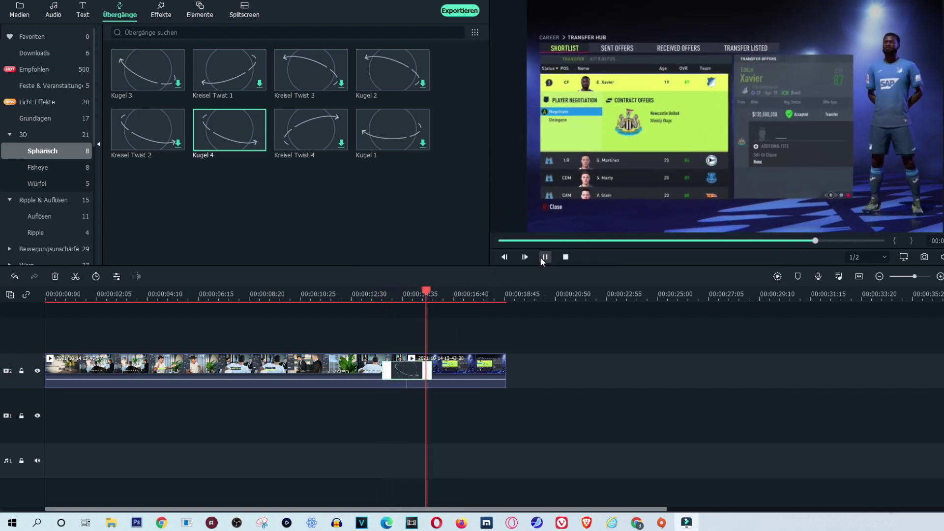
{"action": "left_click", "coordinate": [541, 258]}
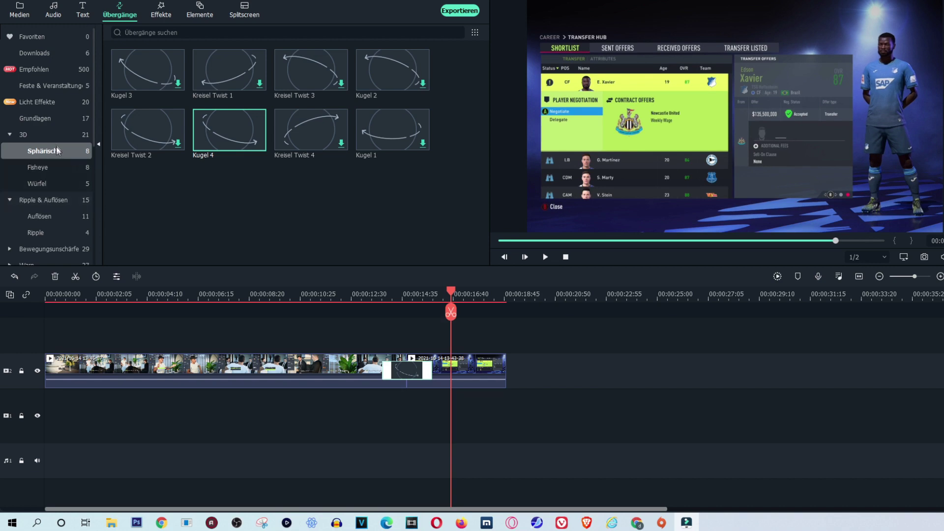
Look through the Empfohlen and Favoriten transitions, and replace Kugel 4 at the join with the blue bokeh Light Leaks transition from Licht Effekte.
{"action": "left_click", "coordinate": [46, 70]}
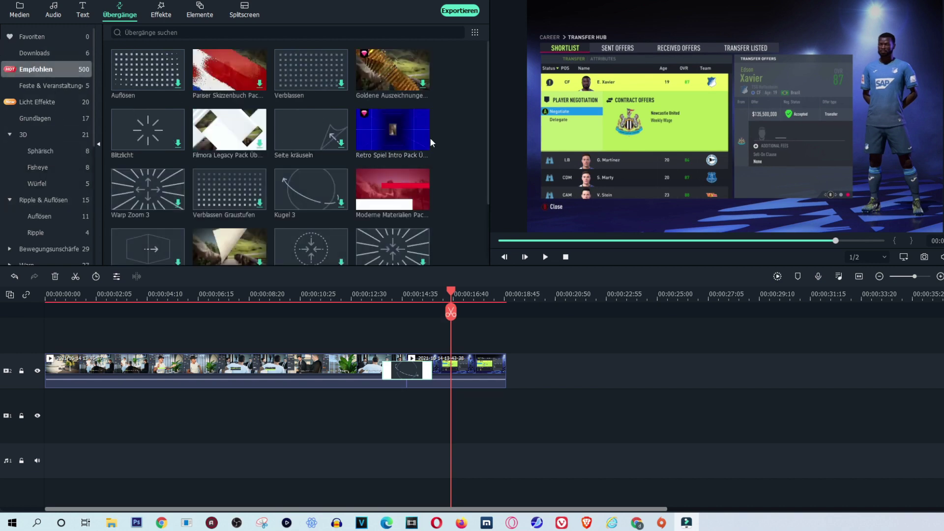
{"action": "scroll", "coordinate": [404, 135], "scroll_direction": "down", "scroll_amount": 5}
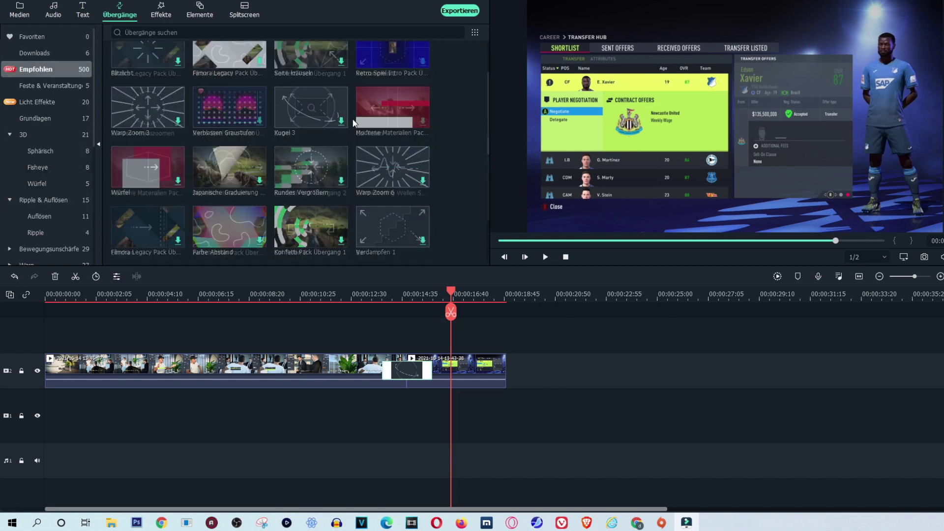
{"action": "scroll", "coordinate": [223, 230], "scroll_direction": "down", "scroll_amount": 2}
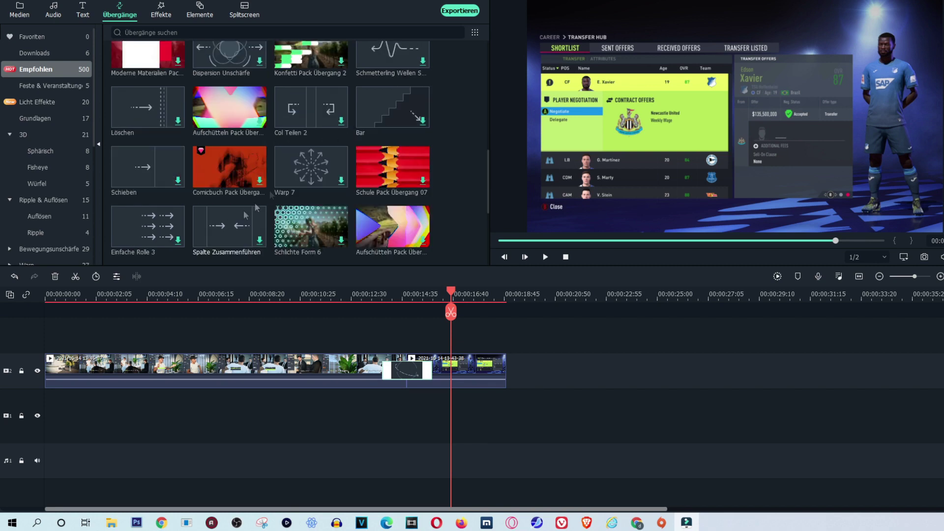
{"action": "scroll", "coordinate": [362, 197], "scroll_direction": "down", "scroll_amount": 5}
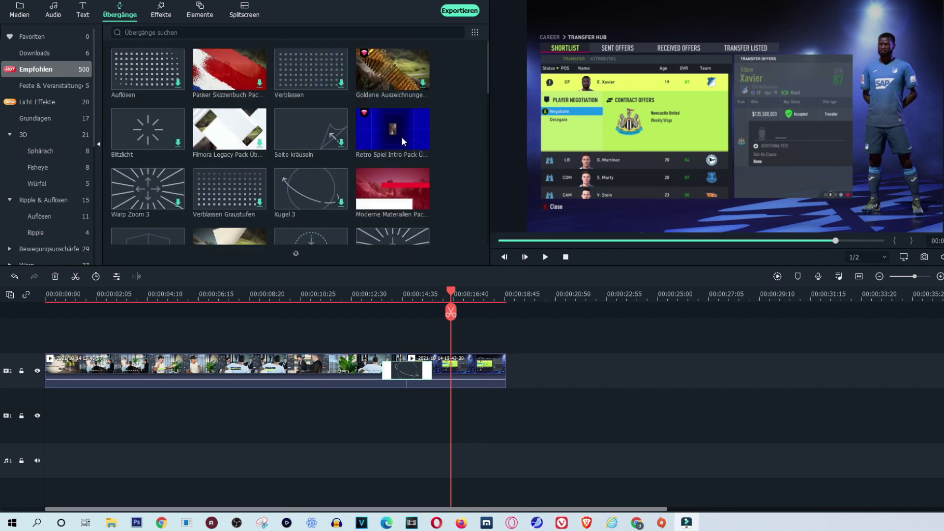
{"action": "left_click", "coordinate": [44, 37]}
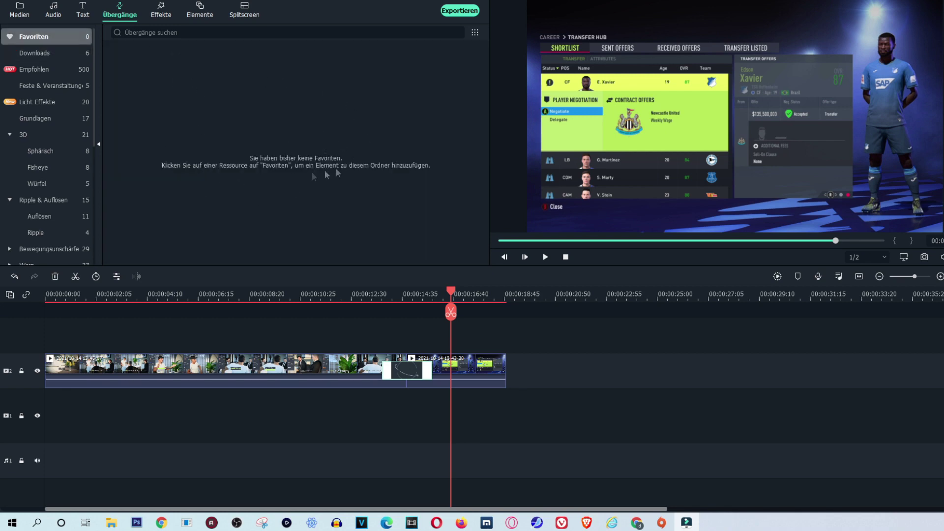
{"action": "left_click", "coordinate": [63, 102]}
{"action": "scroll", "coordinate": [291, 114], "scroll_direction": "down", "scroll_amount": 1}
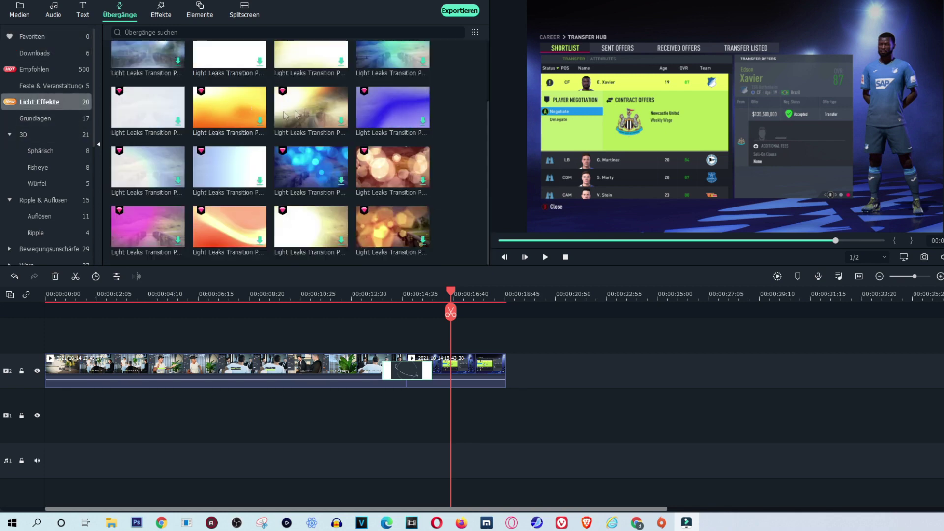
{"action": "left_click_drag", "start_coordinate": [315, 167], "coordinate": [413, 370]}
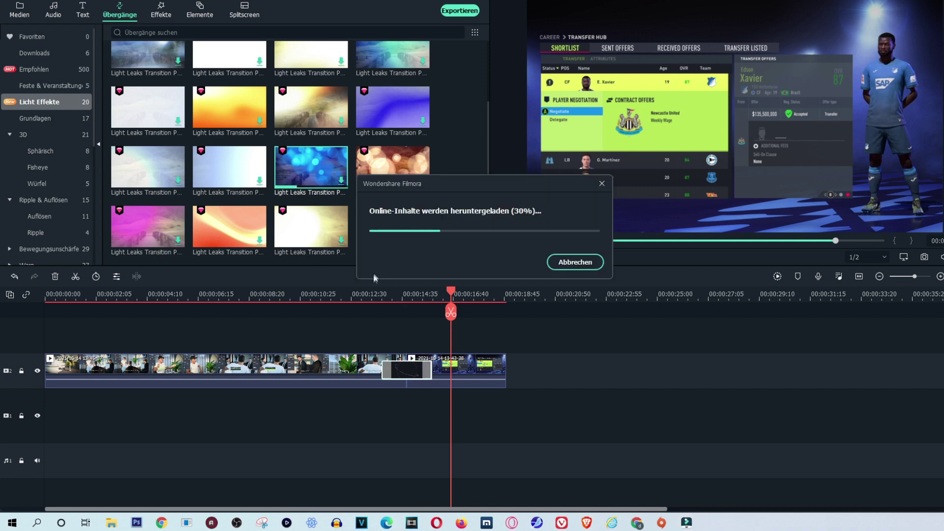
{"action": "left_click", "coordinate": [485, 262]}
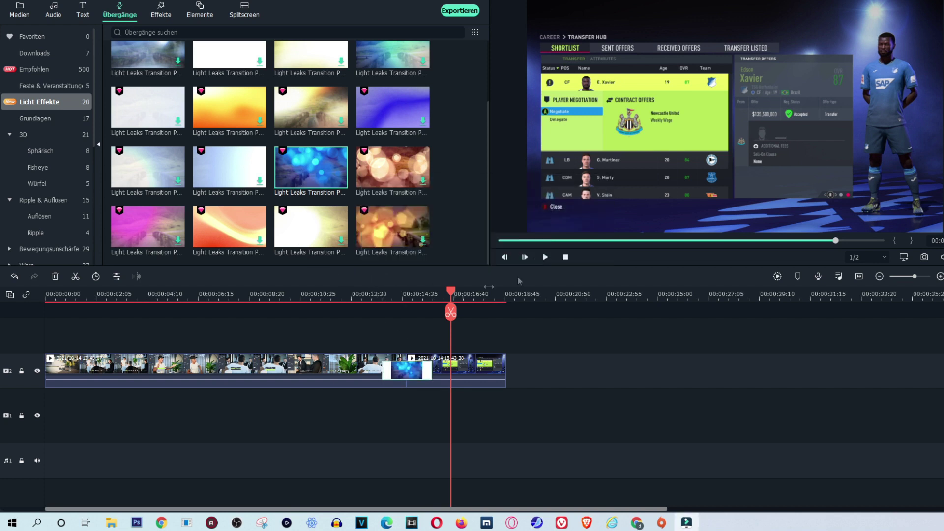
Play the join twice from just before it to review the blue bokeh Light Leaks transition.
{"action": "left_click", "coordinate": [383, 288]}
{"action": "left_click", "coordinate": [545, 257]}
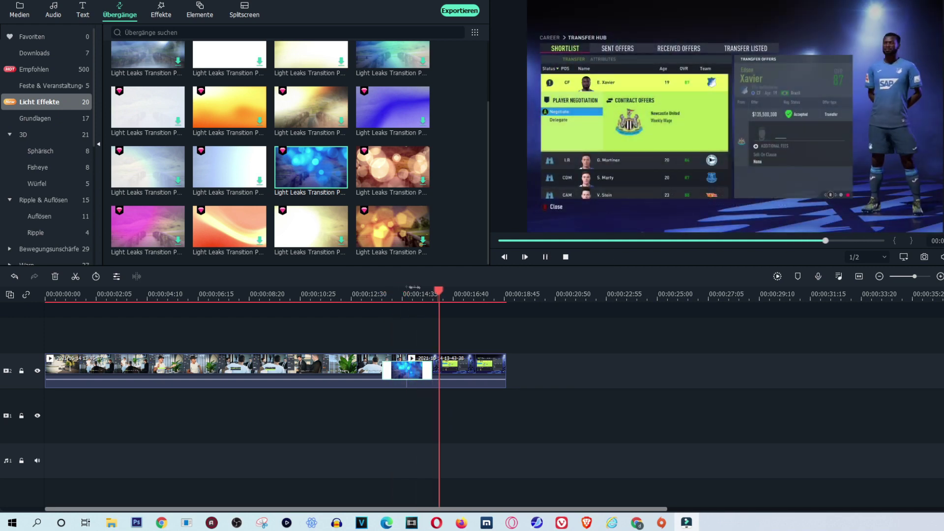
{"action": "left_click", "coordinate": [378, 291]}
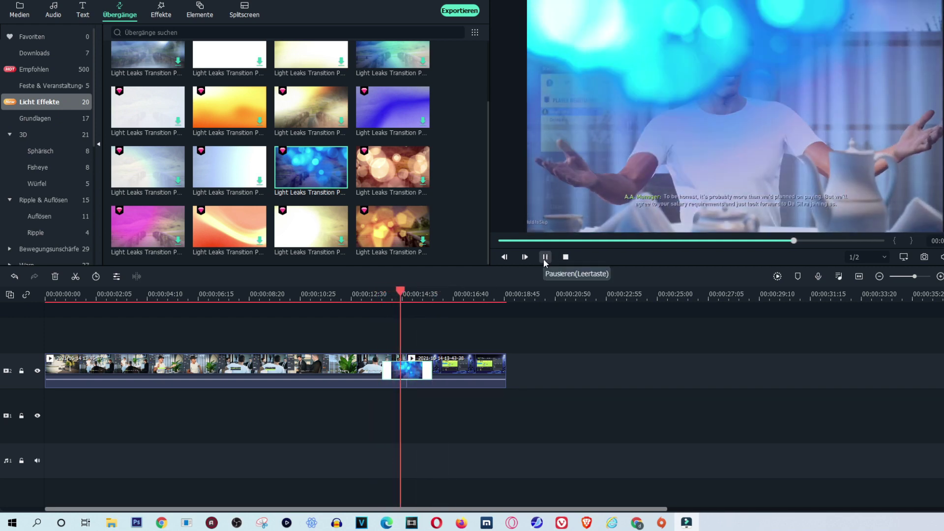
{"action": "left_click", "coordinate": [545, 257]}
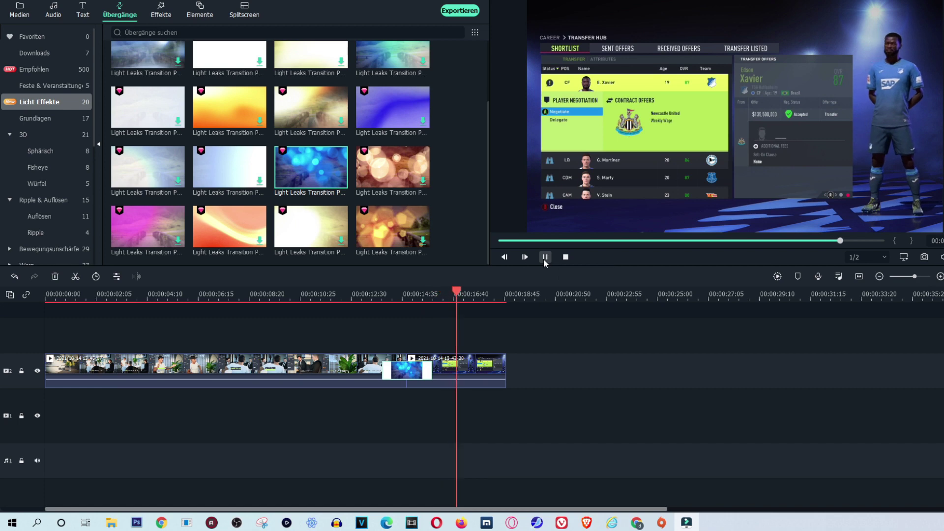
Look through the Grundlagen and Empfohlen transitions, and replace the one at the join with the orange Superhelden Pack transition as a trial.
{"action": "left_click", "coordinate": [39, 119]}
{"action": "scroll", "coordinate": [196, 110], "scroll_direction": "down", "scroll_amount": 1}
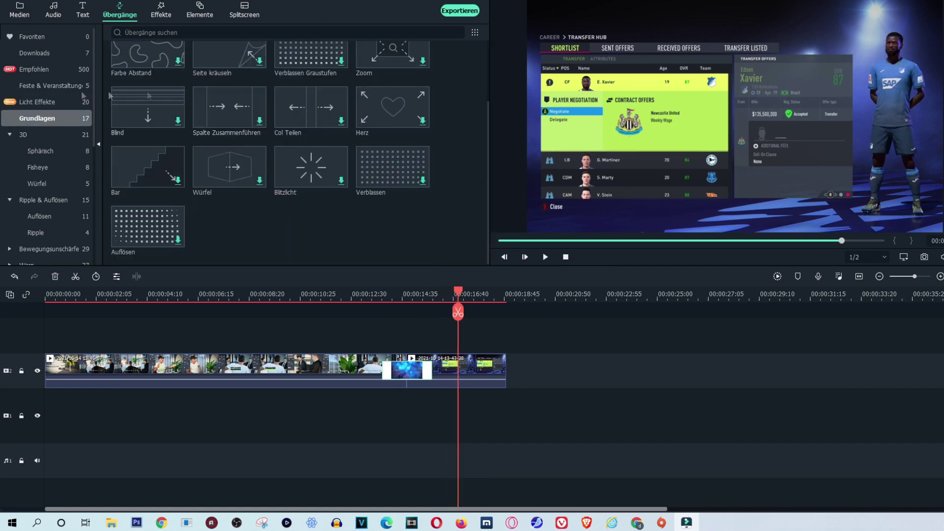
{"action": "left_click", "coordinate": [82, 87]}
{"action": "left_click", "coordinate": [35, 69]}
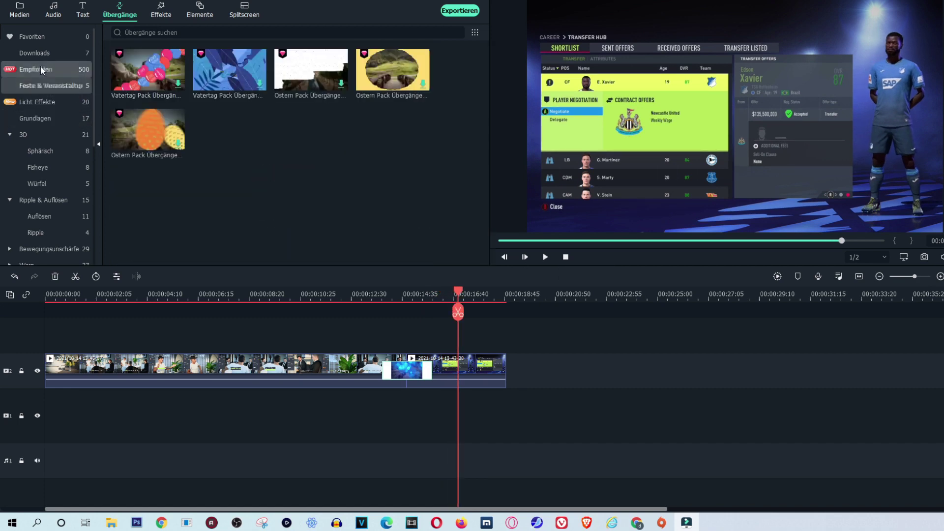
{"action": "scroll", "coordinate": [398, 129], "scroll_direction": "down", "scroll_amount": 10}
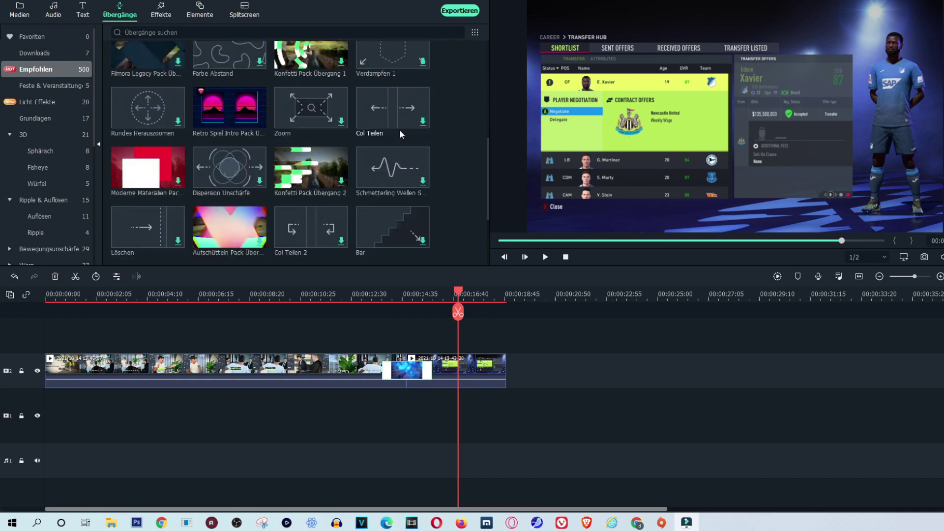
{"action": "scroll", "coordinate": [414, 128], "scroll_direction": "down", "scroll_amount": 15}
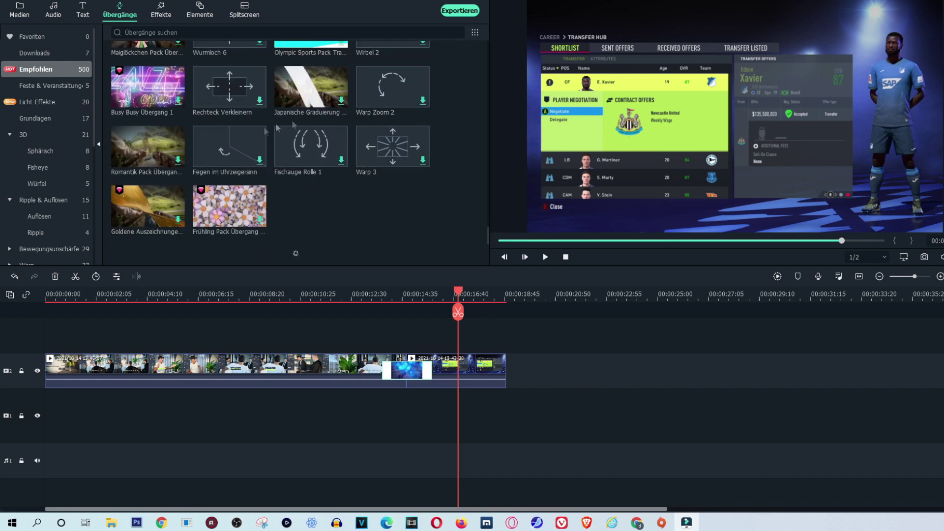
{"action": "scroll", "coordinate": [379, 129], "scroll_direction": "up", "scroll_amount": 6}
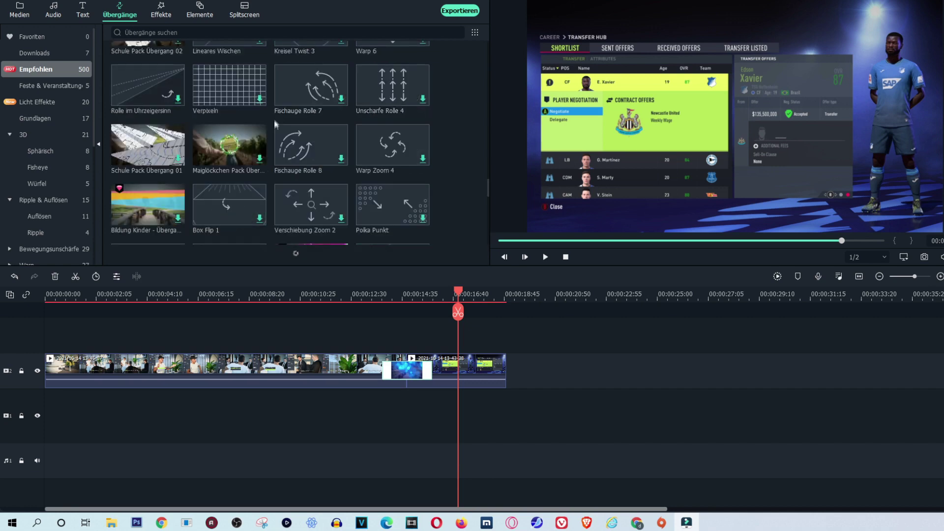
{"action": "left_click_drag", "start_coordinate": [386, 158], "coordinate": [390, 252]}
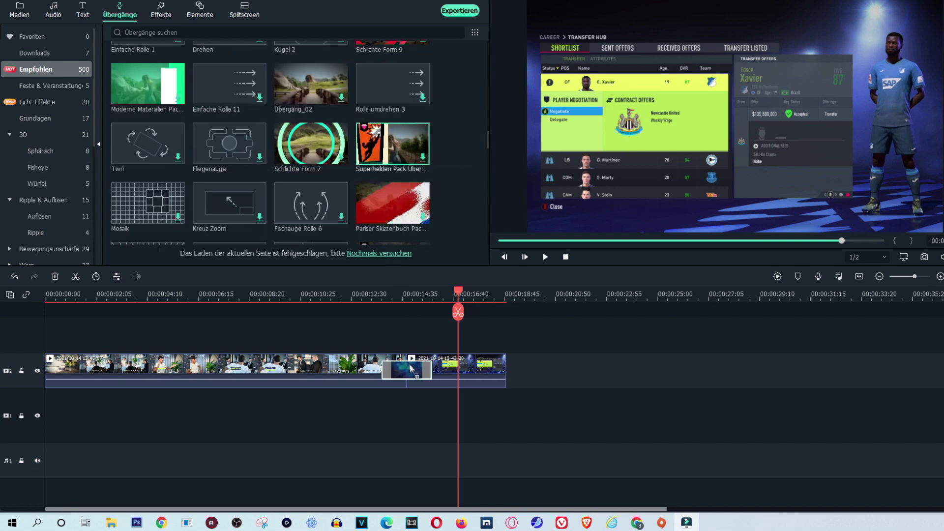
{"action": "left_click_drag", "start_coordinate": [411, 368], "coordinate": [411, 369]}
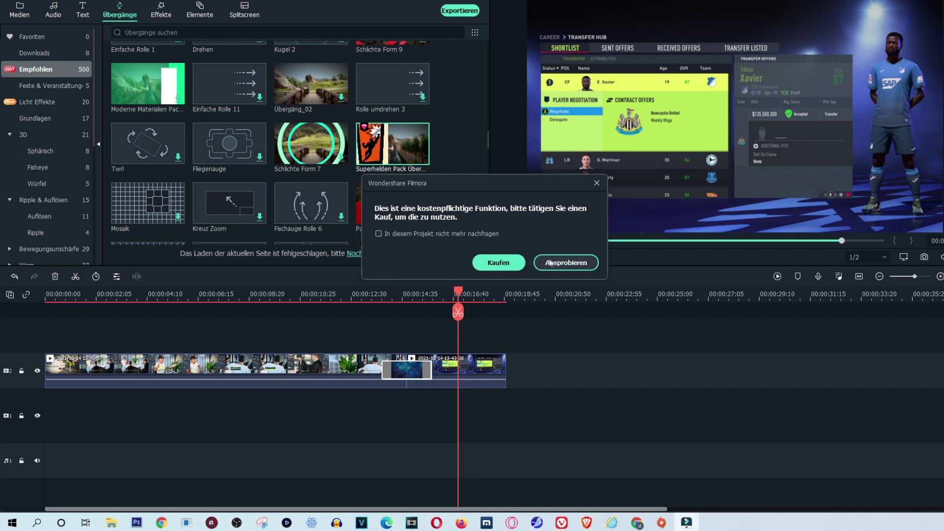
{"action": "left_click", "coordinate": [550, 263]}
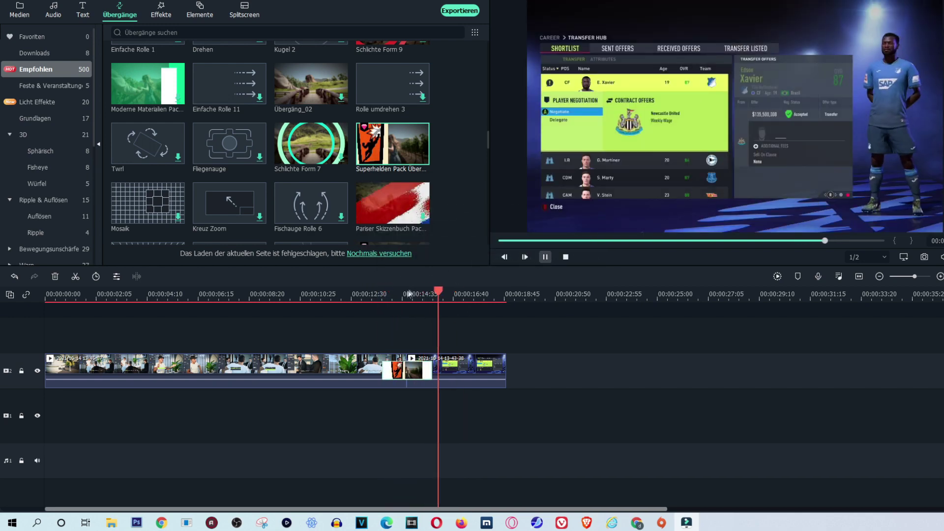
Play the join to review the Superhelden Pack transition, and look through more of the Empfohlen transitions.
{"action": "left_click", "coordinate": [545, 257]}
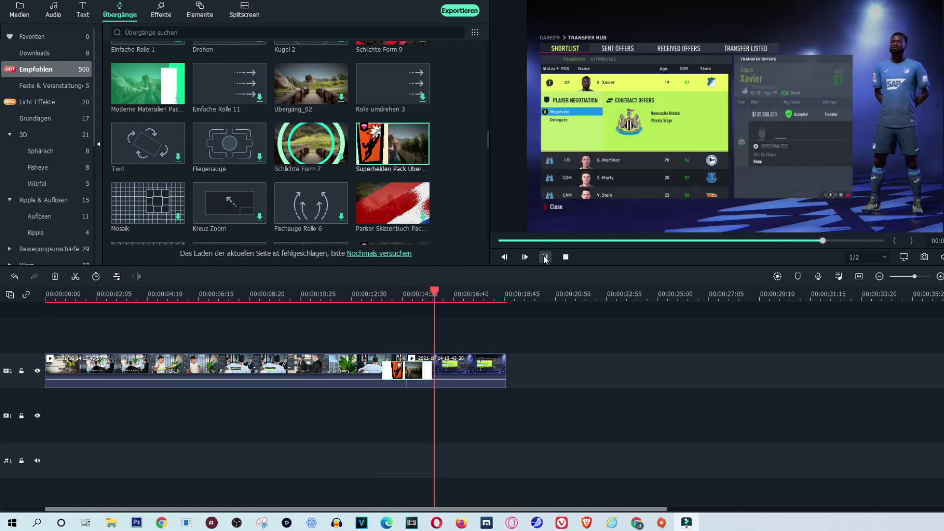
{"action": "left_click", "coordinate": [545, 257]}
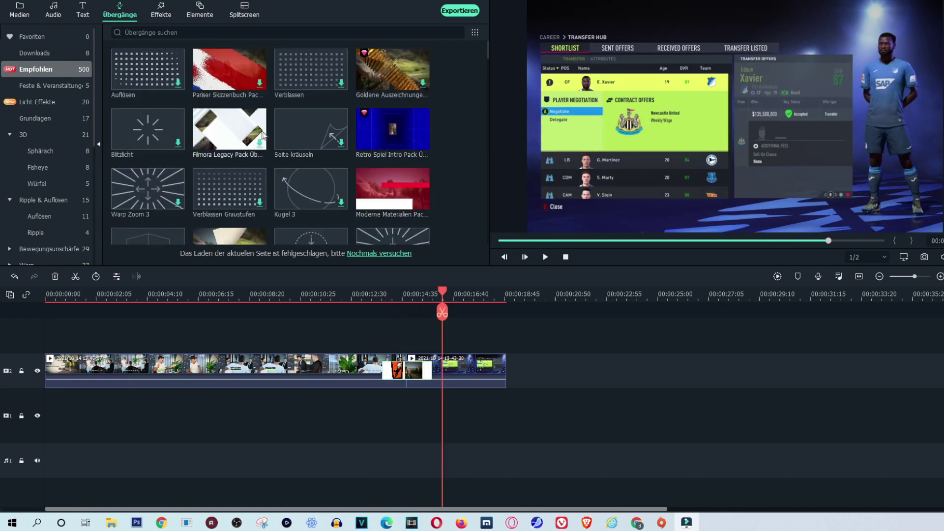
{"action": "scroll", "coordinate": [245, 157], "scroll_direction": "down", "scroll_amount": 5}
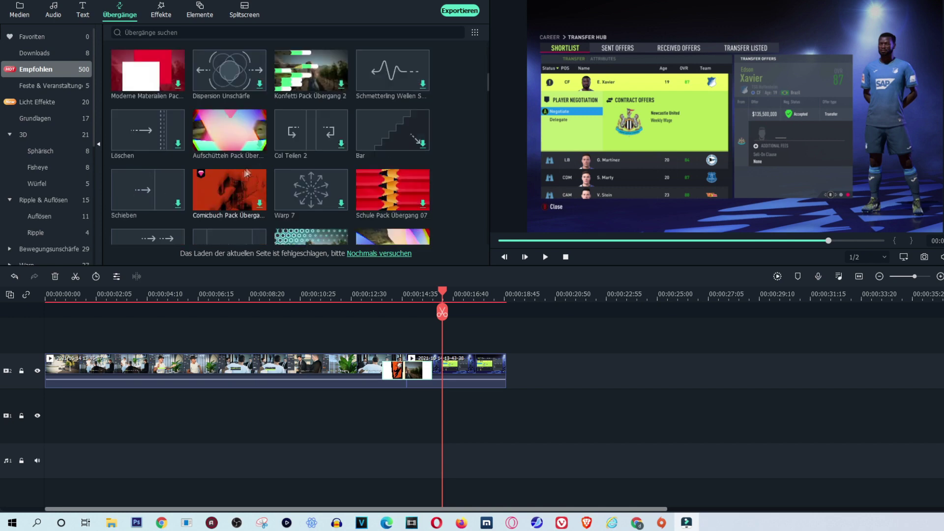
Add the Grundlegend 4 title from the Empfohlen text templates at the timeline start, on a track above the clips, and preview it.
{"action": "left_click", "coordinate": [83, 9]}
{"action": "left_click", "coordinate": [46, 54]}
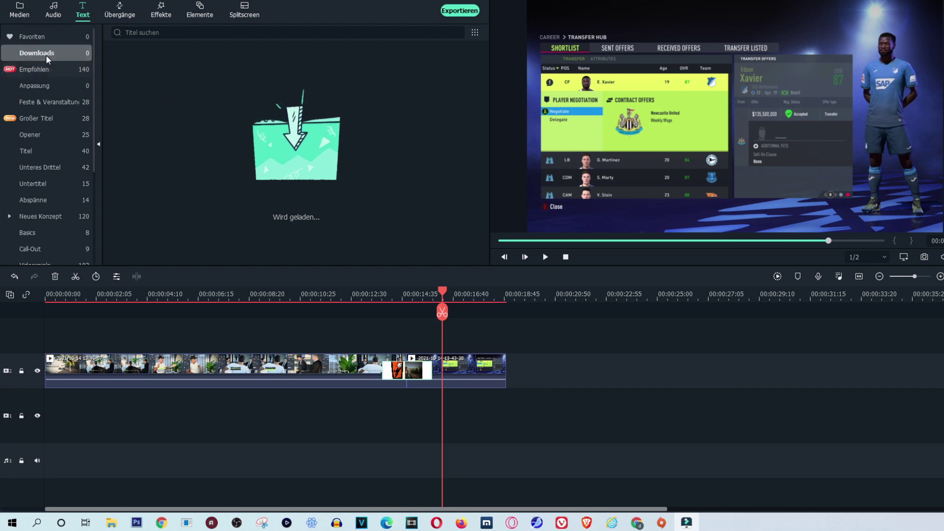
{"action": "left_click", "coordinate": [49, 71]}
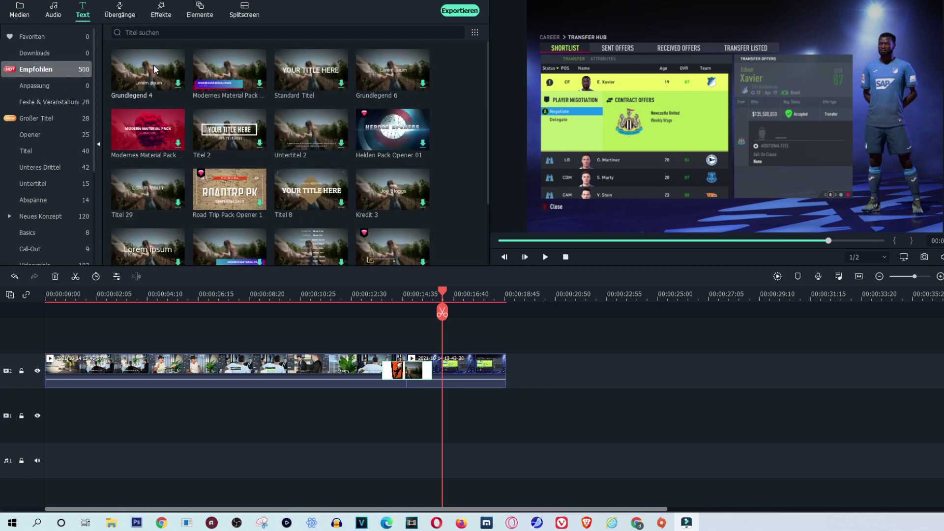
{"action": "left_click_drag", "start_coordinate": [154, 69], "coordinate": [54, 331]}
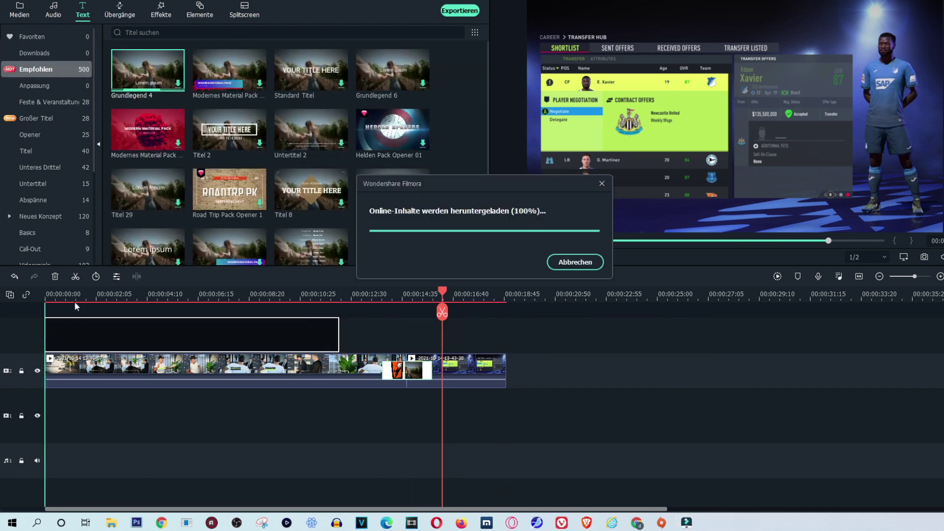
{"action": "left_click", "coordinate": [72, 294]}
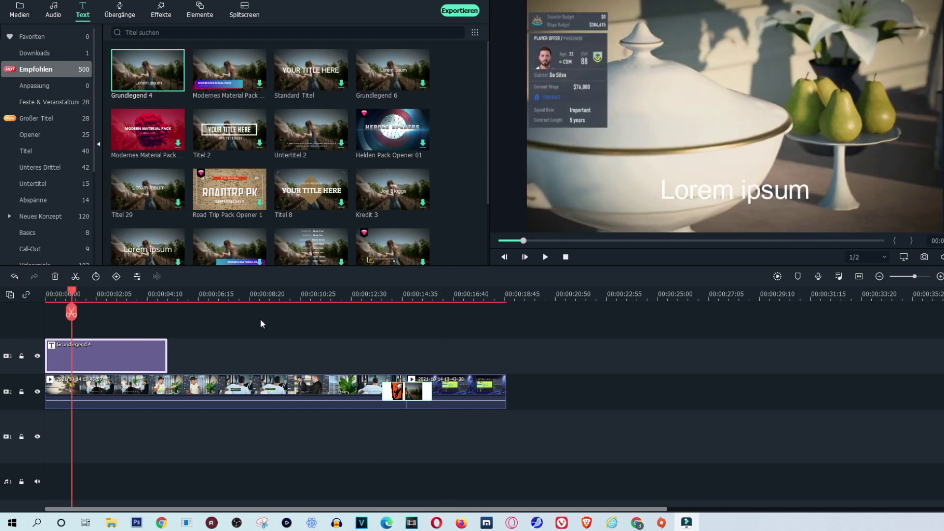
Replace the Grundlegend 4 title's placeholder text with "100 LIKES?" and move it down to the lower edge of the frame.
{"action": "double_click", "coordinate": [128, 348]}
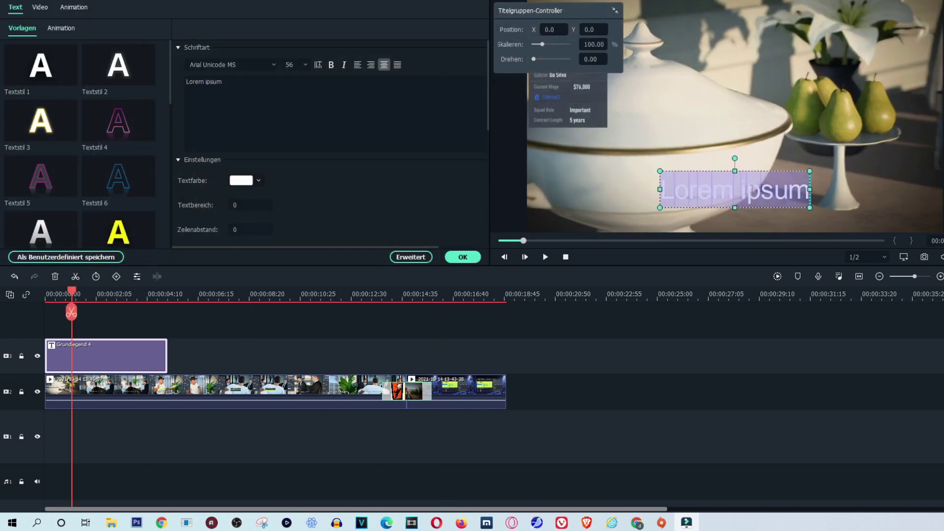
{"action": "left_click_drag", "start_coordinate": [808, 186], "coordinate": [652, 190]}
{"action": "type", "text": "100"}
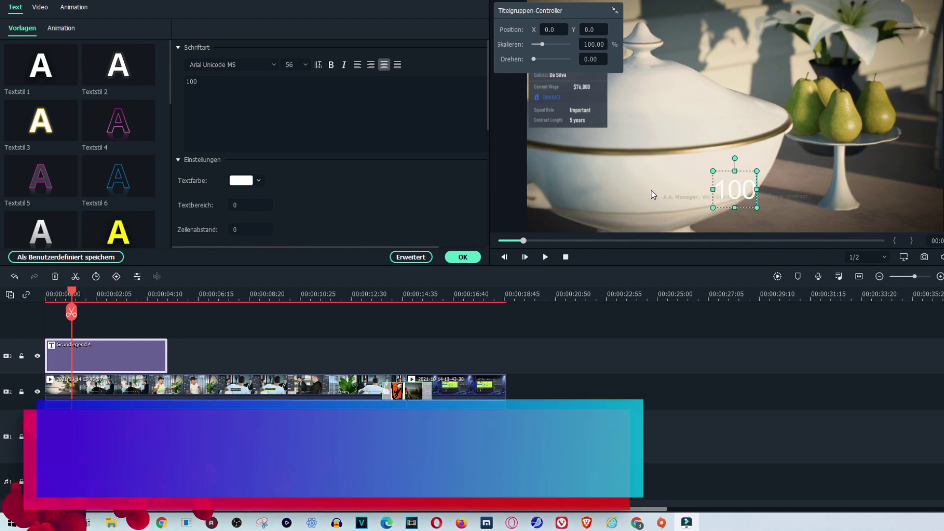
{"action": "type", "text": " LIKES"}
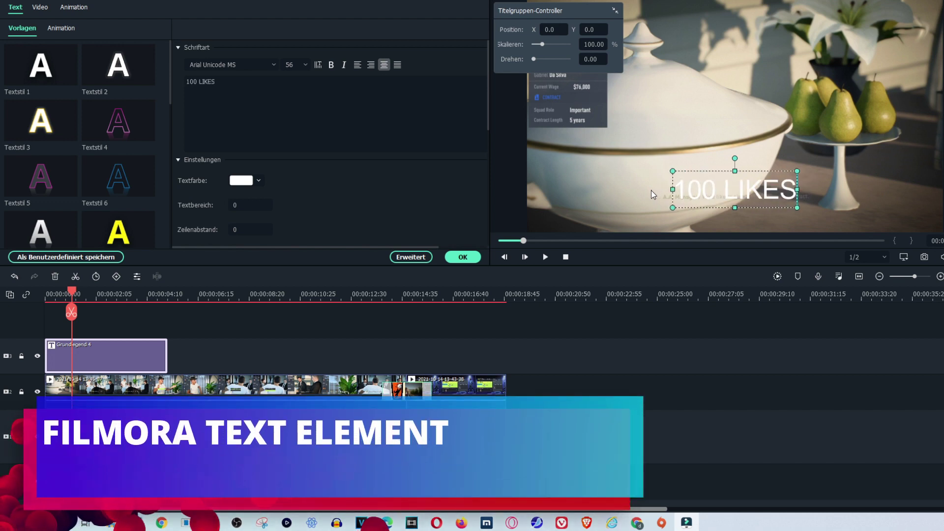
{"action": "type", "text": "?"}
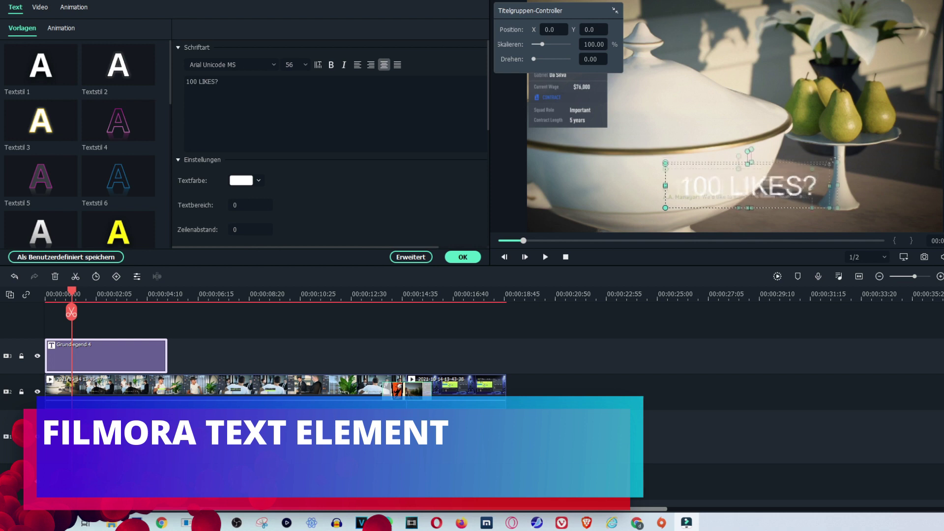
{"action": "left_click_drag", "start_coordinate": [761, 190], "coordinate": [741, 221]}
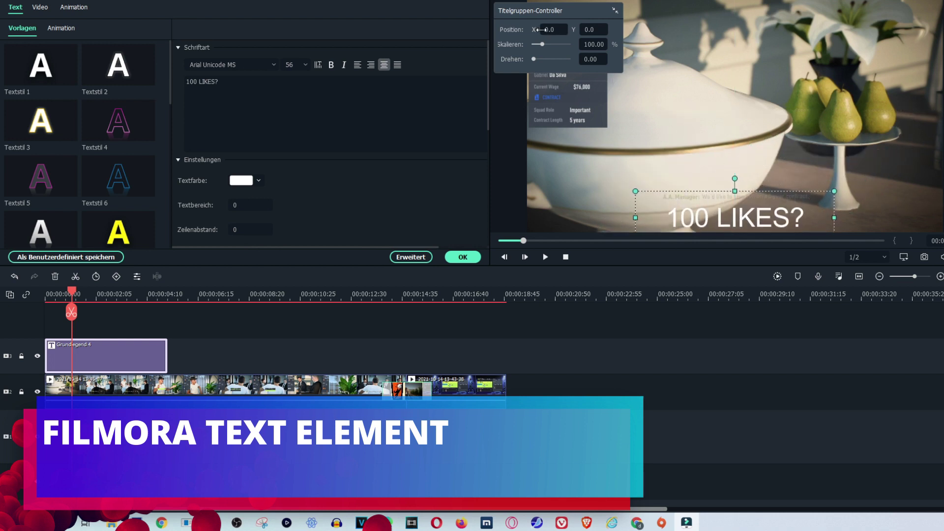
Colour the "100 LIKES?" text dark red and format it as bold and italic with centred alignment.
{"action": "left_click", "coordinate": [245, 180]}
{"action": "left_click", "coordinate": [260, 223]}
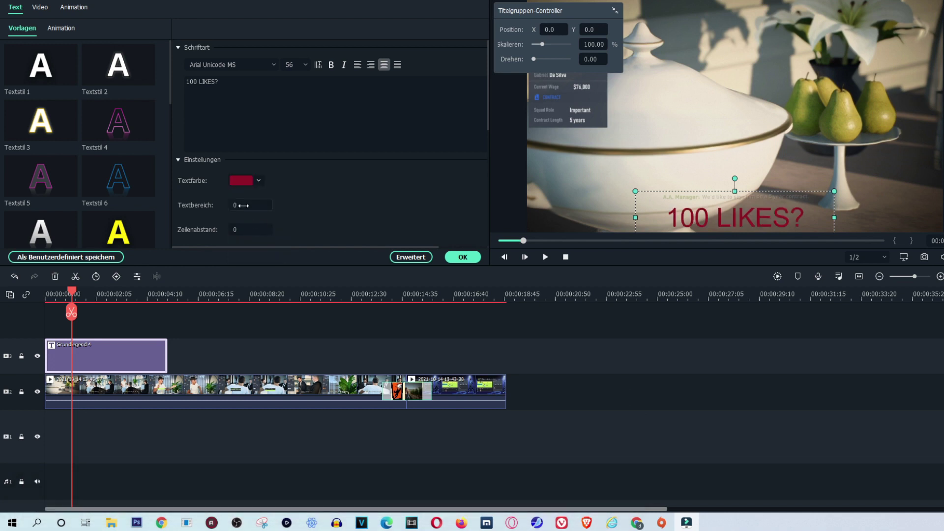
{"action": "scroll", "coordinate": [248, 220], "scroll_direction": "down", "scroll_amount": 2}
{"action": "scroll", "coordinate": [288, 189], "scroll_direction": "up", "scroll_amount": 2}
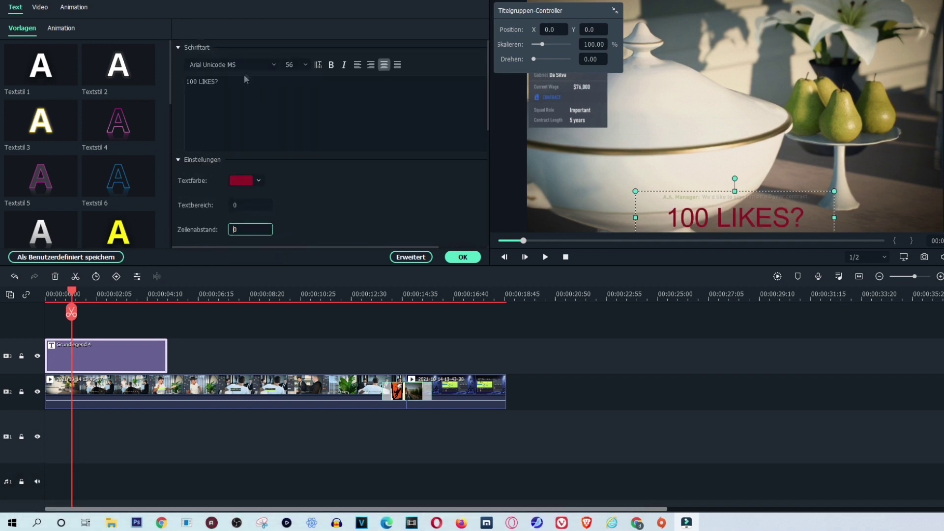
{"action": "left_click", "coordinate": [344, 65]}
{"action": "left_click", "coordinate": [371, 65]}
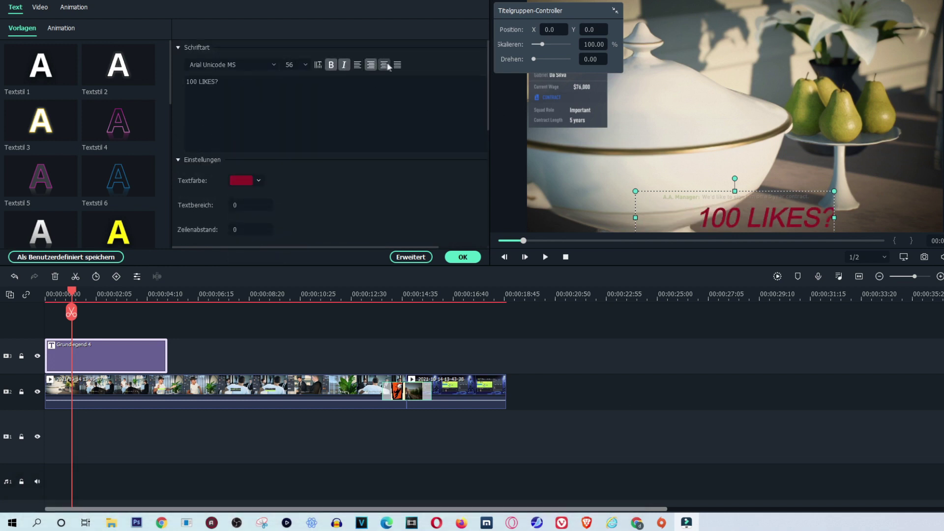
{"action": "left_click", "coordinate": [385, 65]}
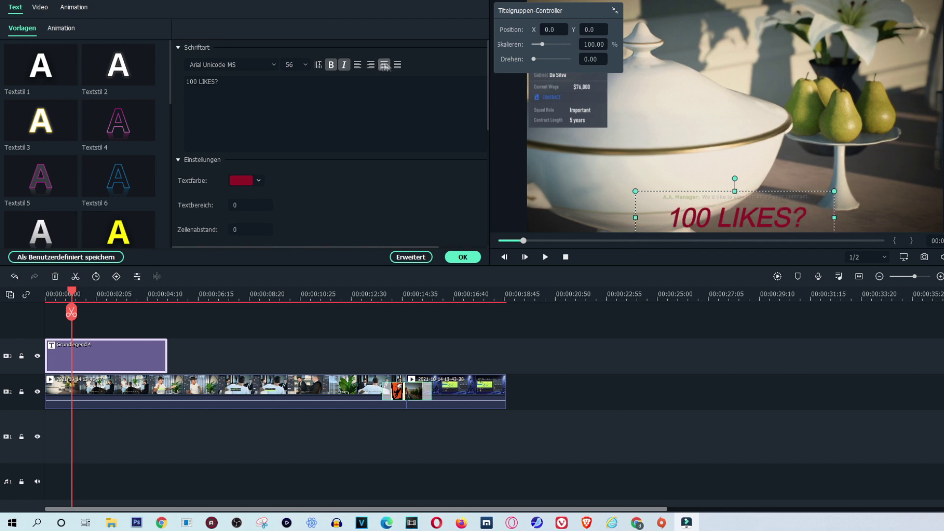
Set the font of the "100 LIKES?" title to Arial Negreta and deselect the title.
{"action": "left_click", "coordinate": [277, 66]}
{"action": "scroll", "coordinate": [248, 99], "scroll_direction": "down", "scroll_amount": 2}
{"action": "left_click", "coordinate": [294, 149]}
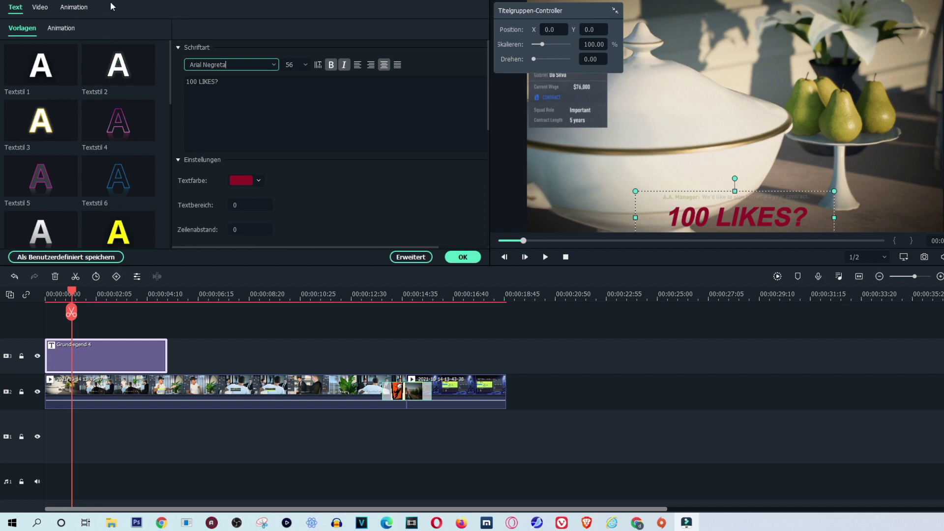
{"action": "left_click", "coordinate": [276, 364]}
Check the title's Video and Animation settings and return to its text settings.
{"action": "left_click", "coordinate": [41, 6]}
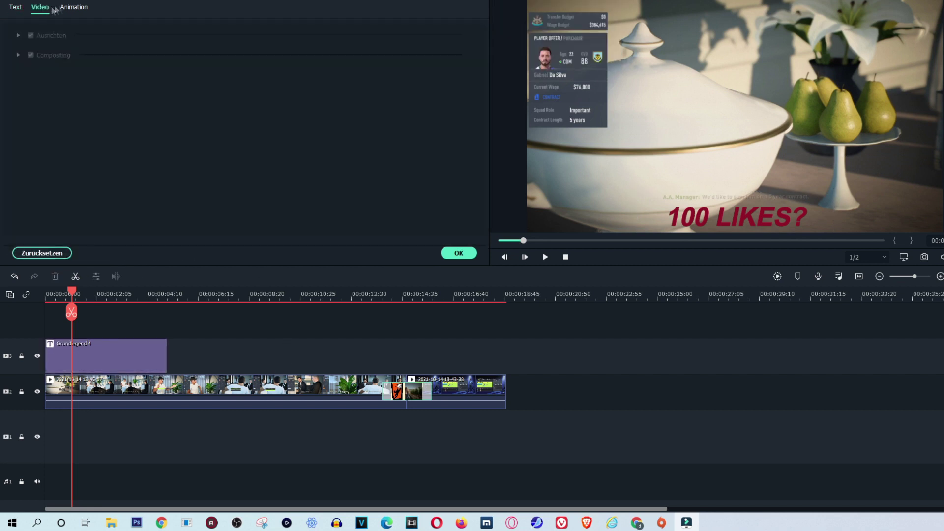
{"action": "left_click", "coordinate": [73, 7]}
{"action": "left_click", "coordinate": [15, 7]}
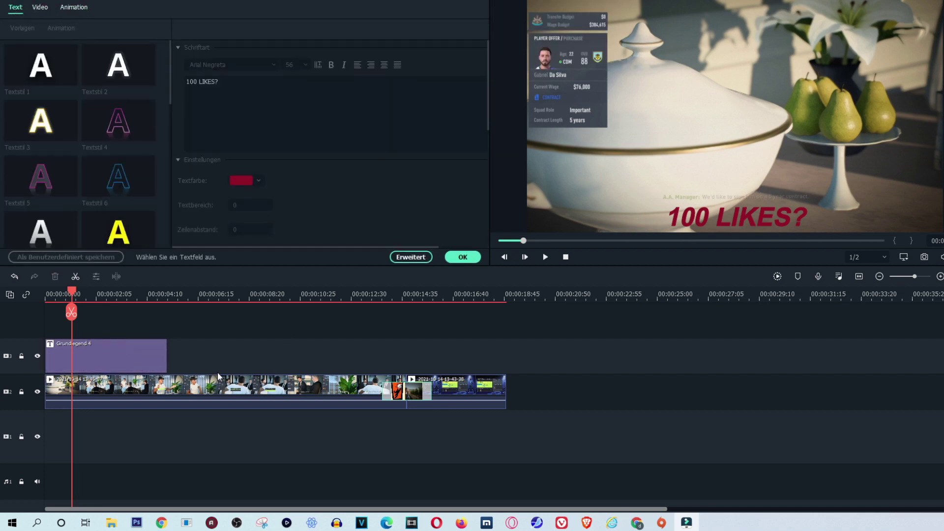
Play the timeline over the title and from just before the join to review both, and close the title editor.
{"action": "left_click", "coordinate": [545, 256]}
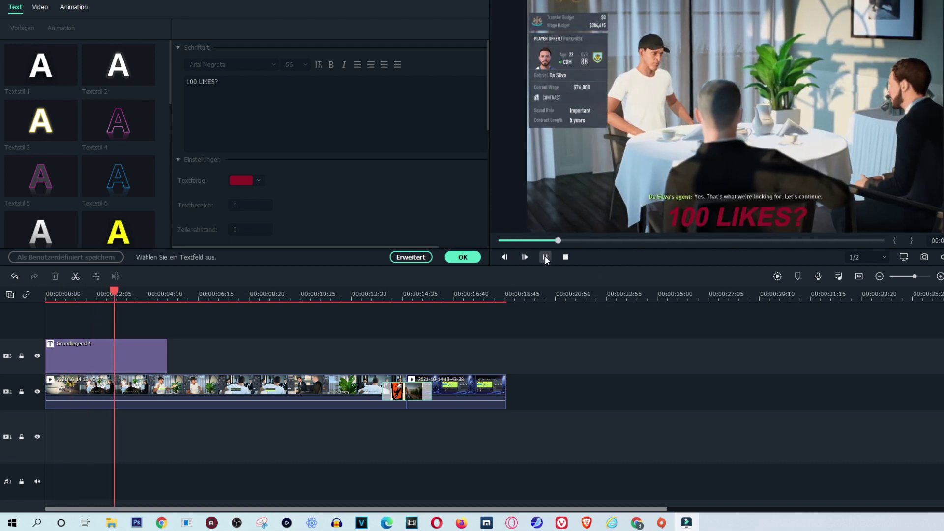
{"action": "left_click", "coordinate": [358, 293]}
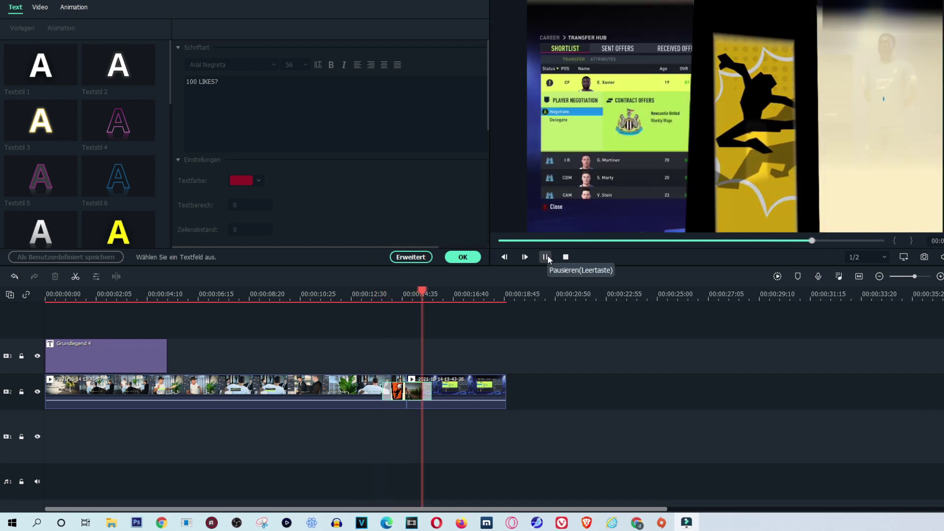
{"action": "left_click", "coordinate": [547, 255]}
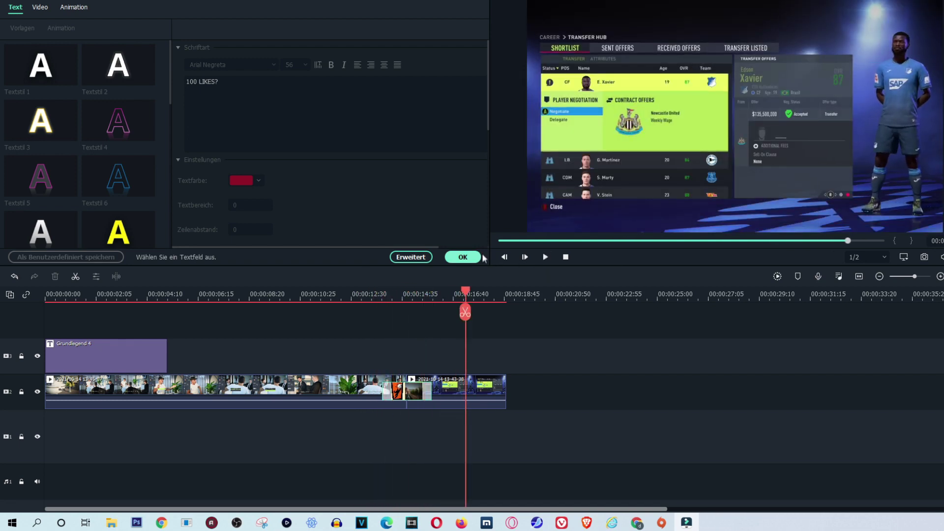
{"action": "left_click", "coordinate": [463, 257]}
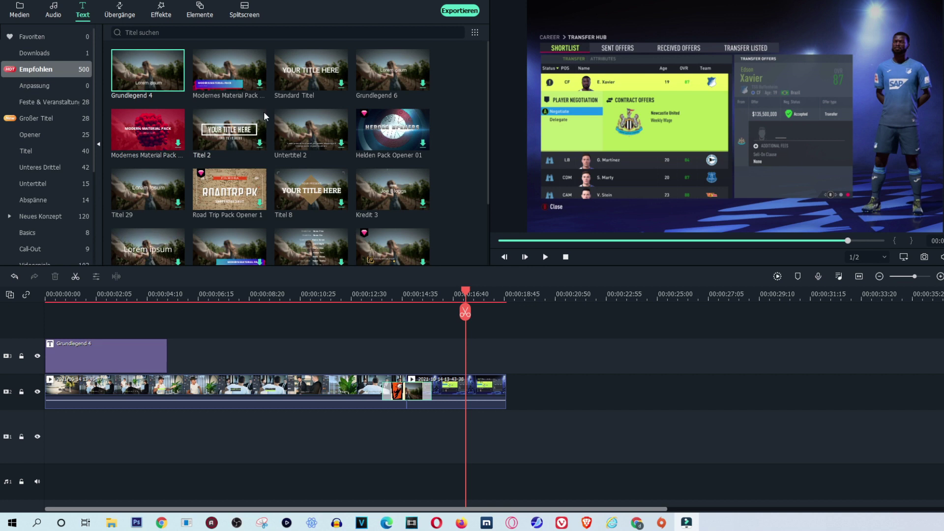
Add the Modernes Material Pack Unteres Drittel 1 title after the first title and place the heading "1.000 LIKES?" near its banner's left edge.
{"action": "left_click_drag", "start_coordinate": [244, 58], "coordinate": [176, 354]}
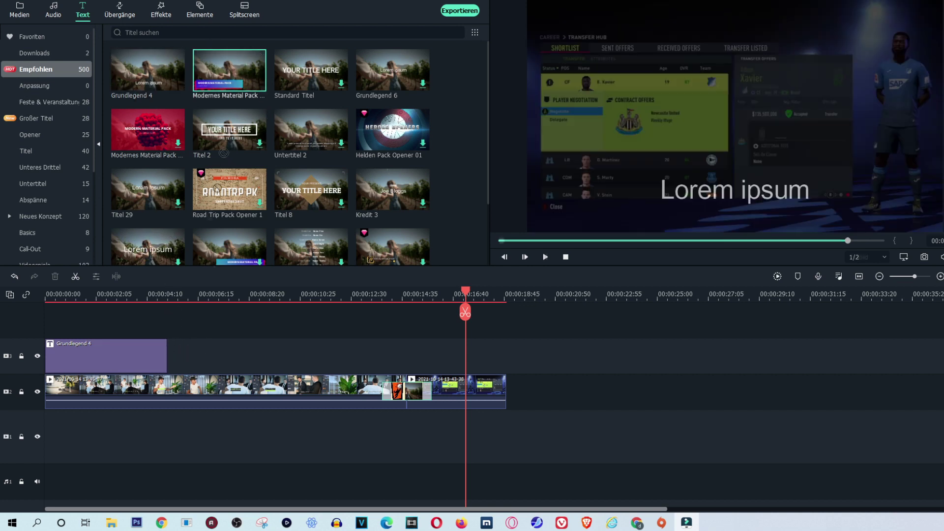
{"action": "left_click", "coordinate": [201, 294]}
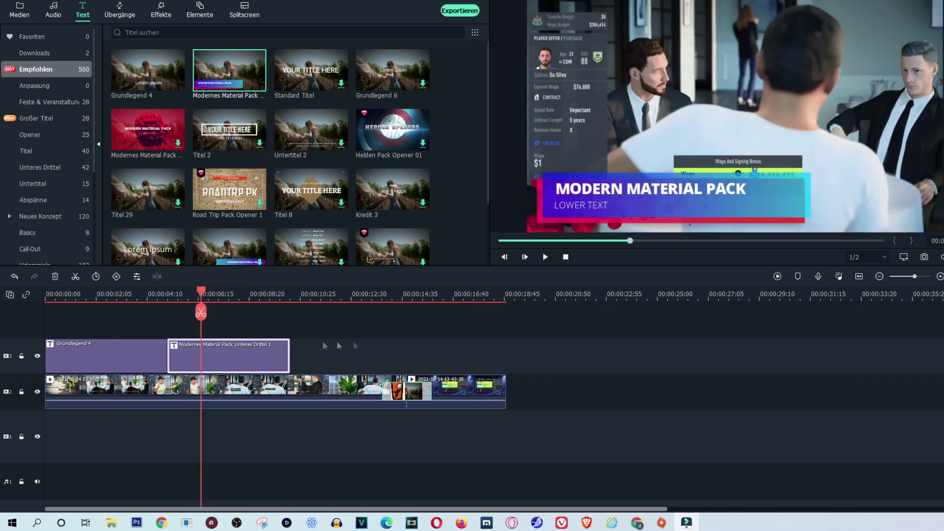
{"action": "double_click", "coordinate": [650, 208]}
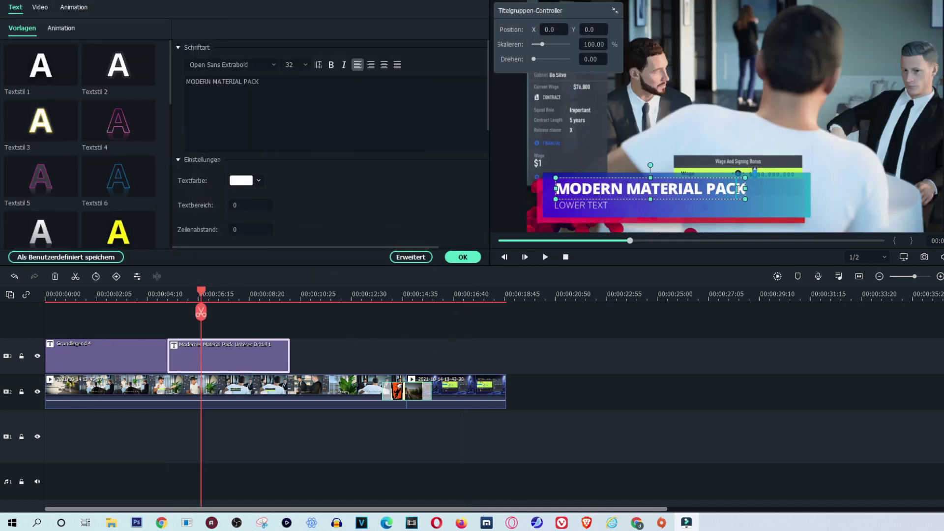
{"action": "key", "text": "ctrl+a"}
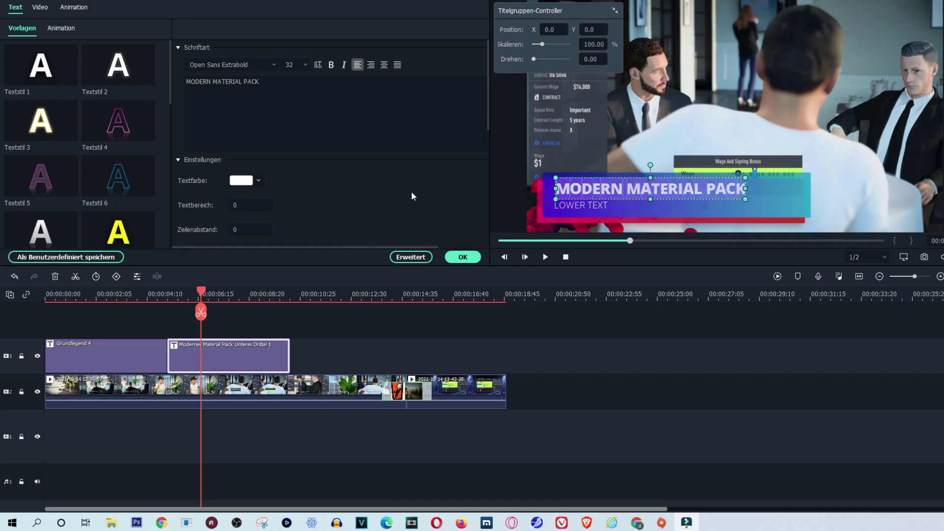
{"action": "type", "text": "1"}
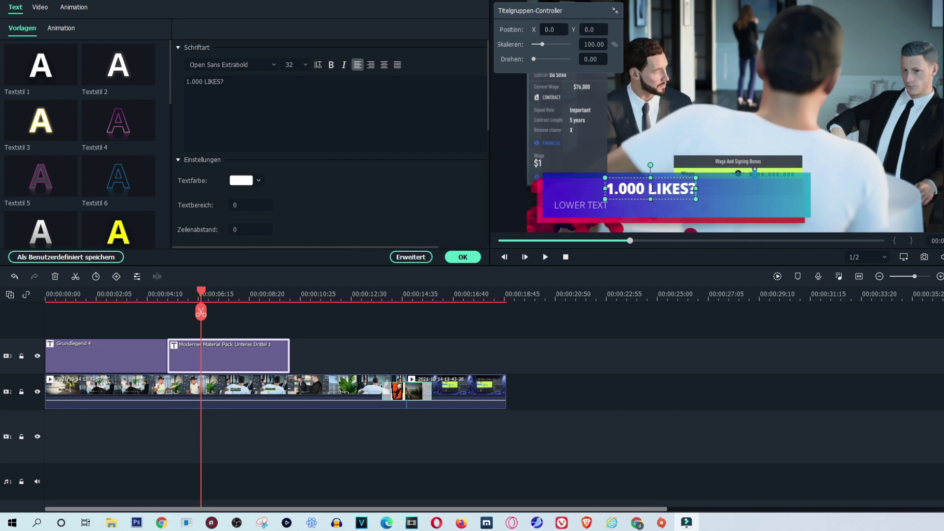
{"action": "left_click_drag", "start_coordinate": [660, 189], "coordinate": [601, 189]}
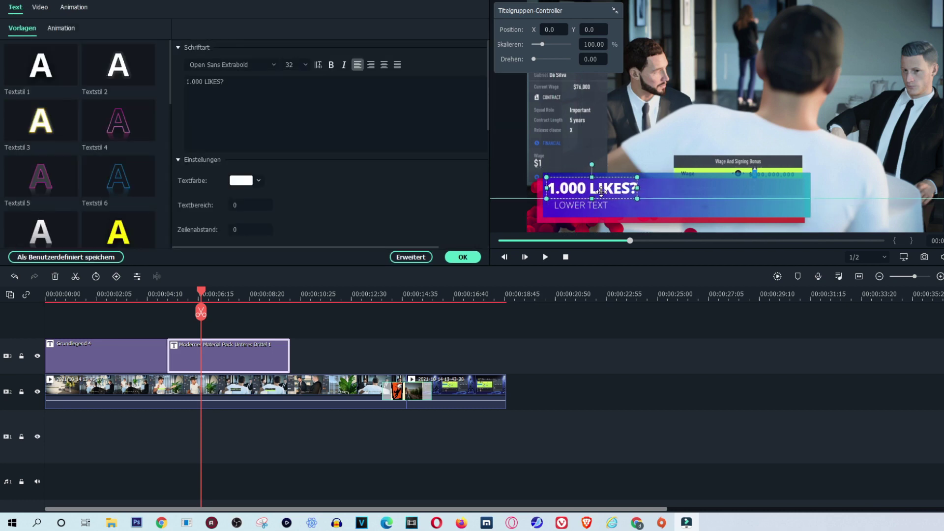
{"action": "left_click", "coordinate": [542, 365]}
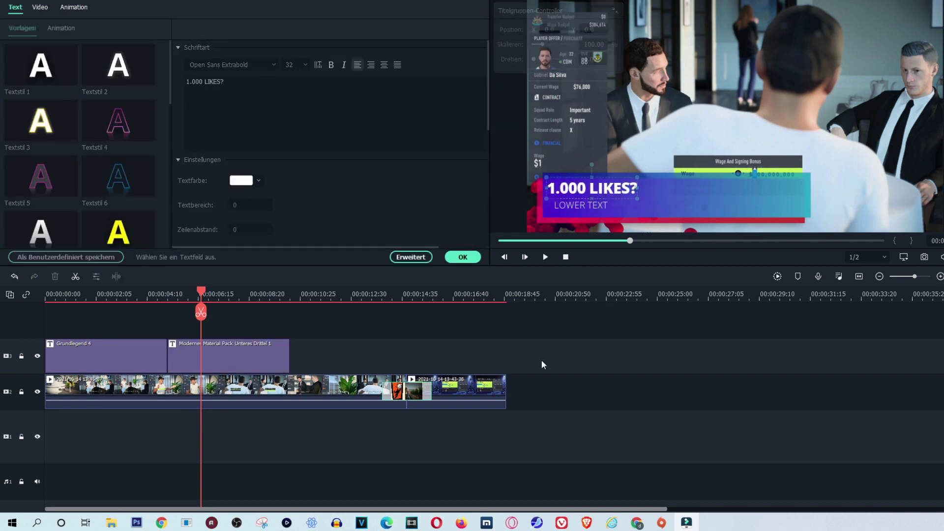
Delete the "100 LIKES?" title and move the lower-third title to the start of the timeline.
{"action": "left_click", "coordinate": [126, 315]}
{"action": "left_click", "coordinate": [142, 354]}
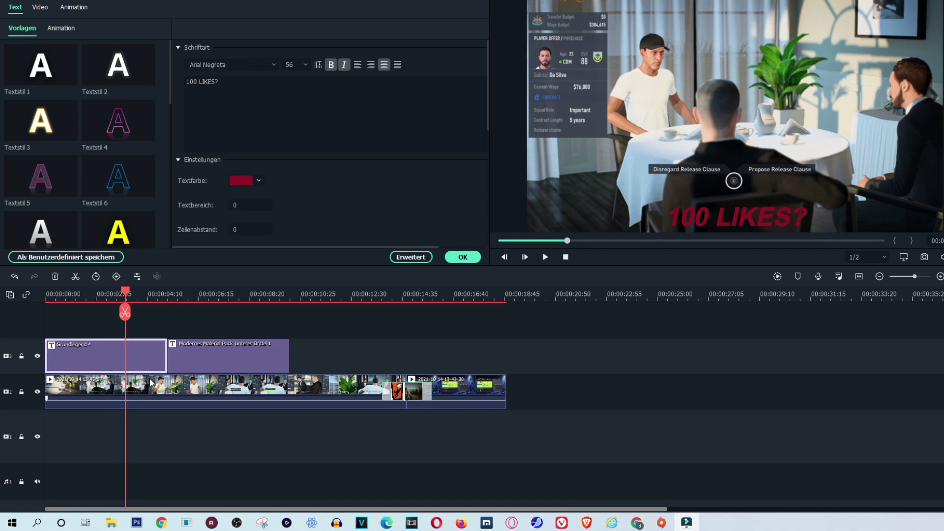
{"action": "right_click", "coordinate": [151, 356]}
{"action": "left_click", "coordinate": [207, 150]}
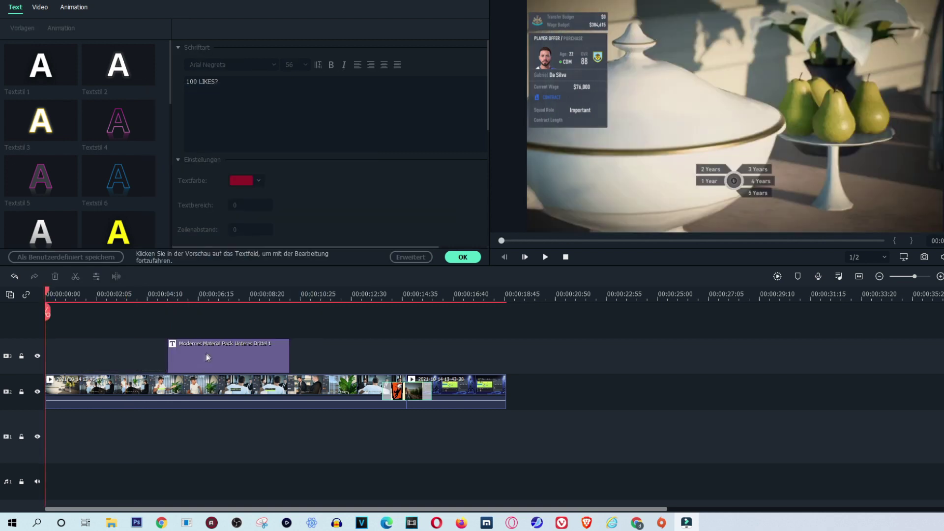
{"action": "left_click_drag", "start_coordinate": [206, 357], "coordinate": [84, 356]}
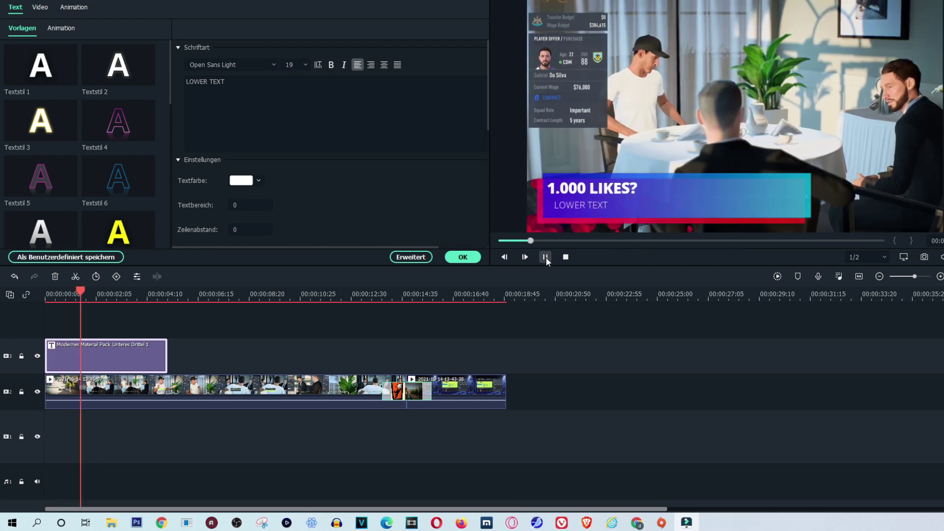
Replace the lower-third title's "LOWER TEXT" line with "DANKE" and align it with the left edge of the heading.
{"action": "left_click", "coordinate": [546, 256]}
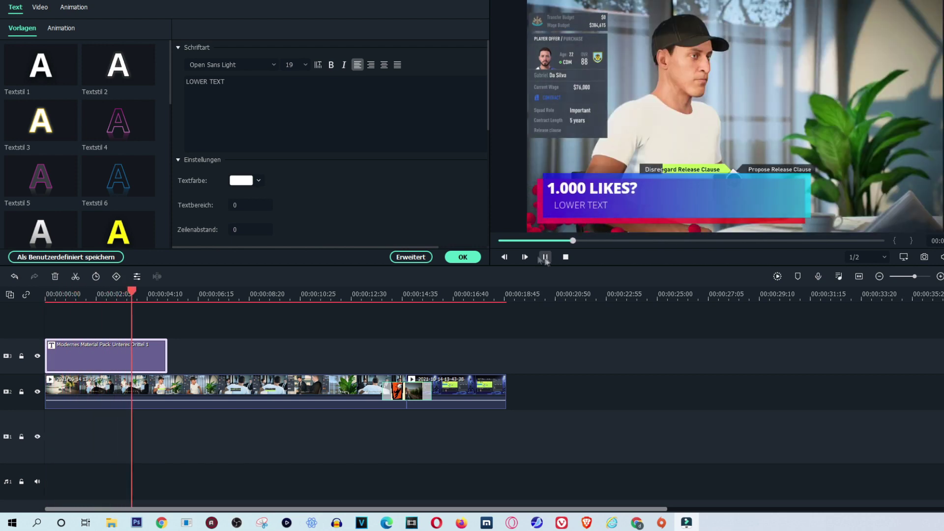
{"action": "left_click", "coordinate": [93, 294]}
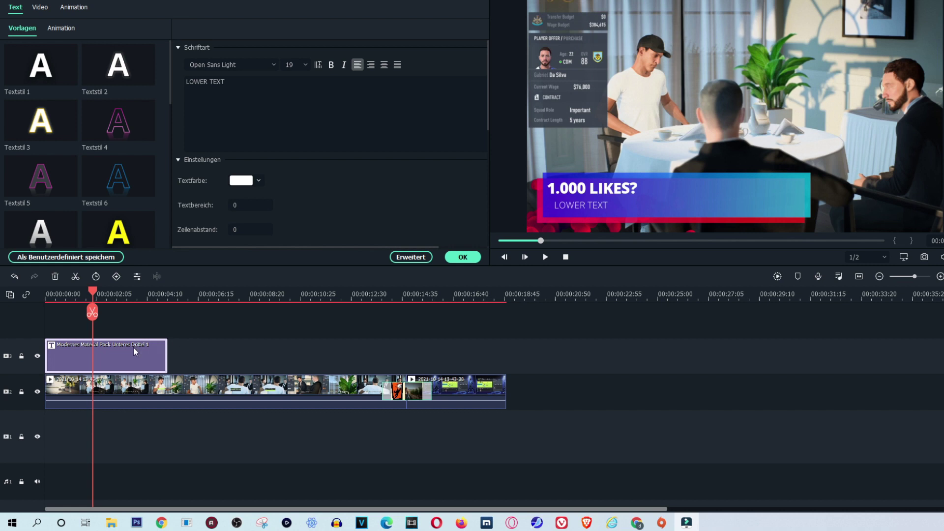
{"action": "left_click", "coordinate": [596, 206]}
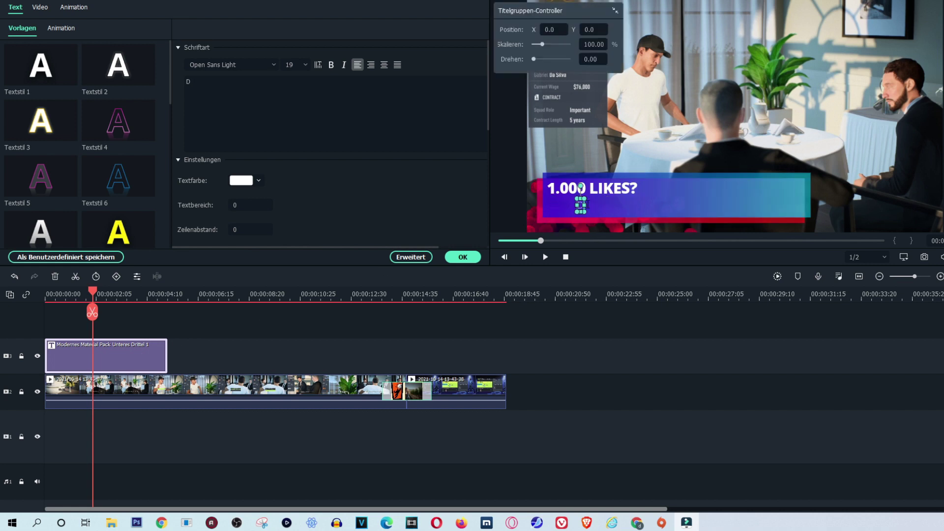
{"action": "mouse_move", "coordinate": [586, 207]}
{"action": "left_mouse_down"}
{"action": "mouse_move", "coordinate": [567, 206]}
{"action": "mouse_move", "coordinate": [576, 208]}
{"action": "left_mouse_up"}
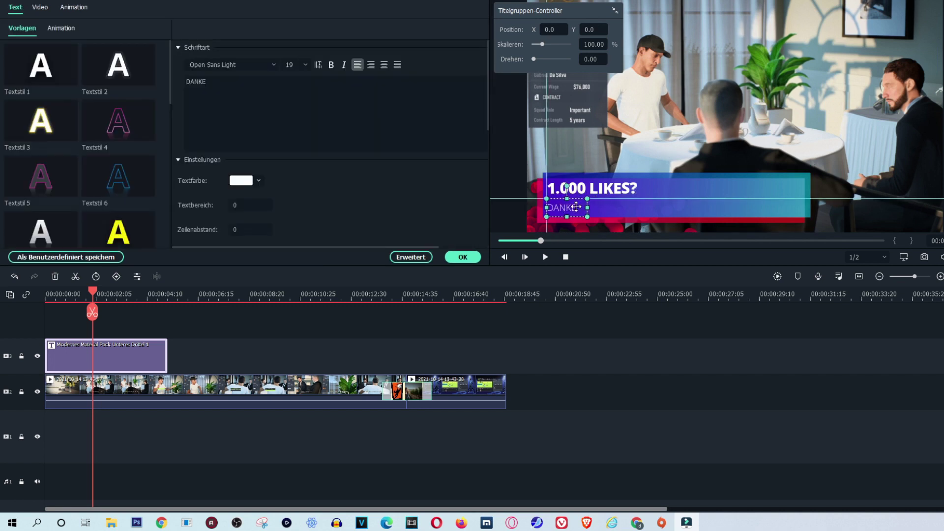
Play the timeline from the title onward and lower the second clip's volume to about -9.60 dB.
{"action": "left_click", "coordinate": [583, 294]}
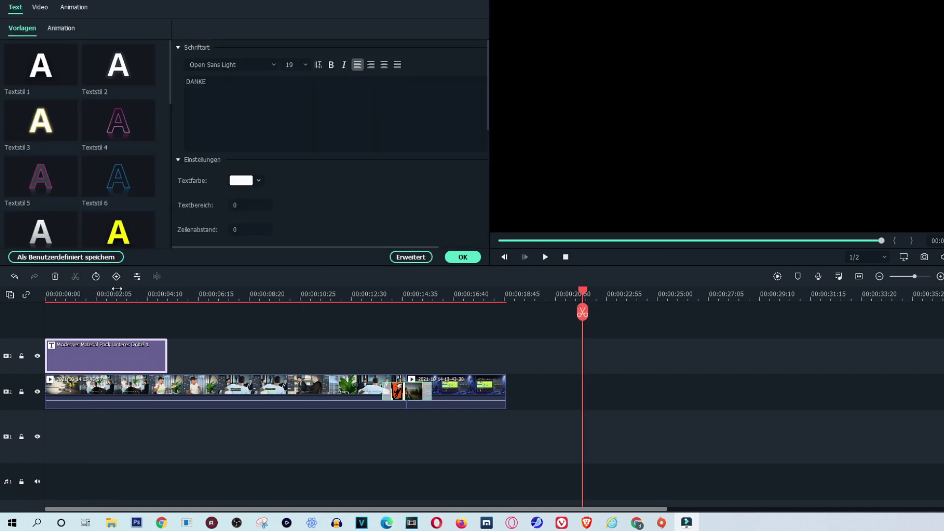
{"action": "left_click", "coordinate": [116, 290]}
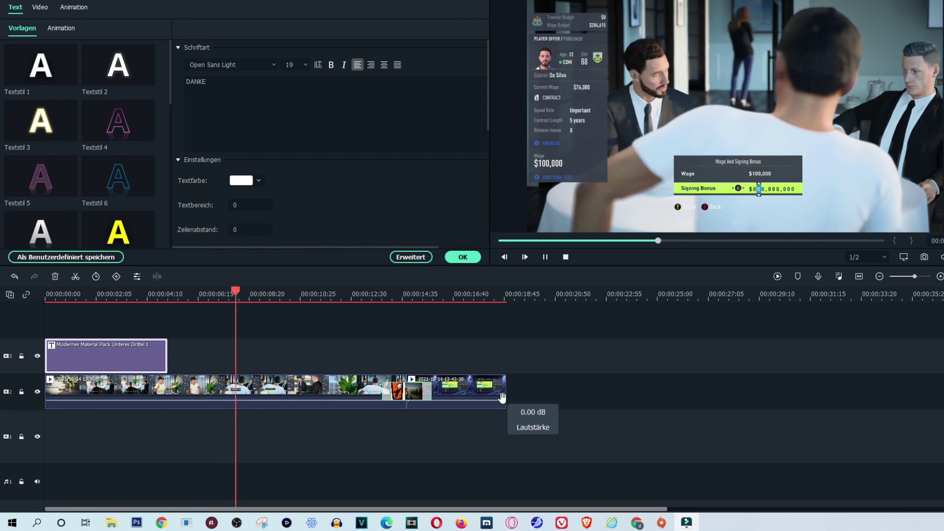
{"action": "left_click_drag", "start_coordinate": [504, 400], "coordinate": [505, 403]}
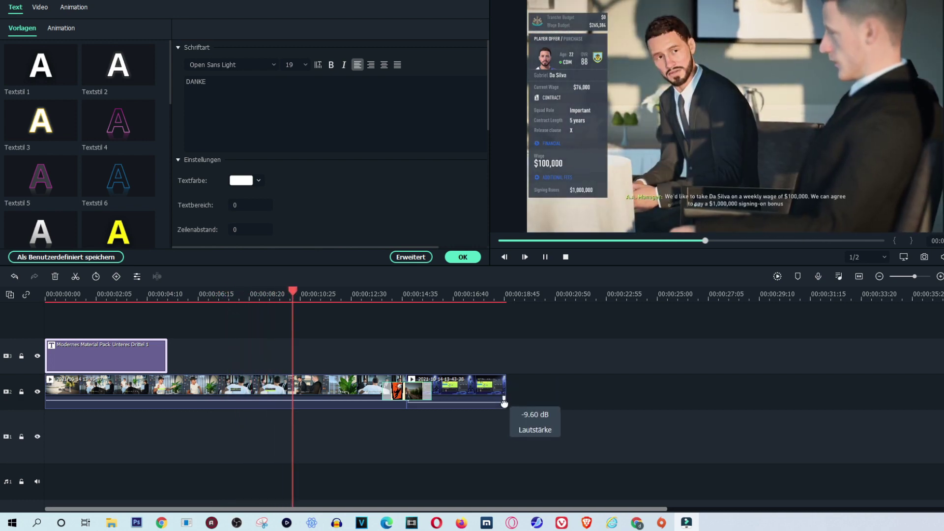
{"action": "key", "text": "space"}
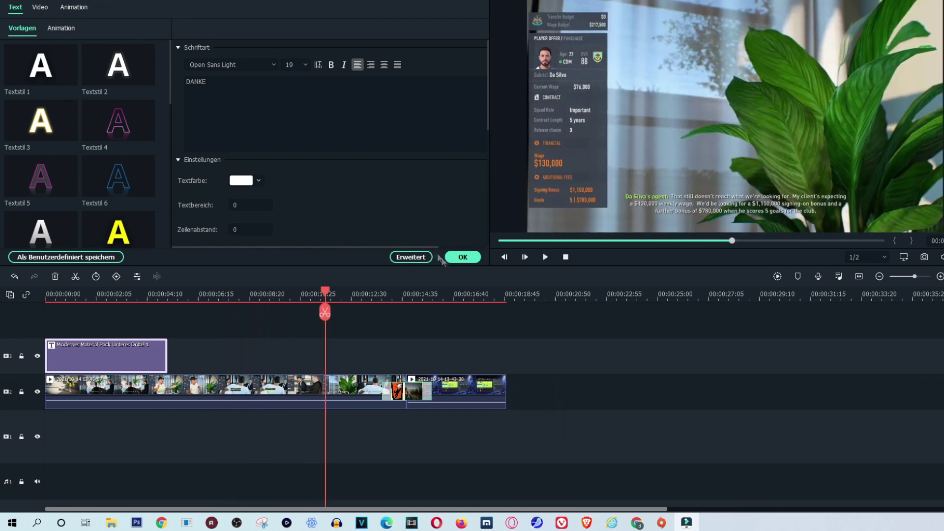
Close the title editor and browse the Jung & Strahlend, Rock and Folk music in the audio library.
{"action": "left_click", "coordinate": [456, 256]}
{"action": "left_click", "coordinate": [53, 10]}
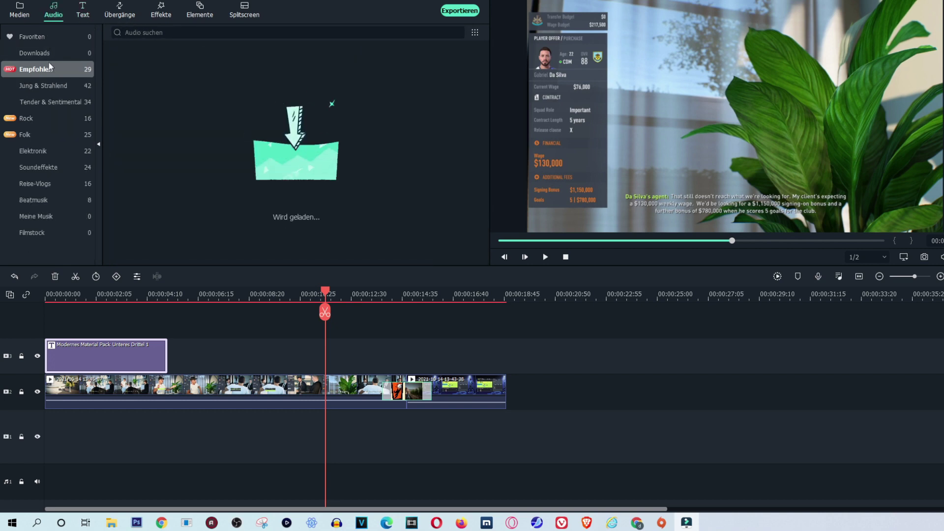
{"action": "left_click", "coordinate": [51, 85]}
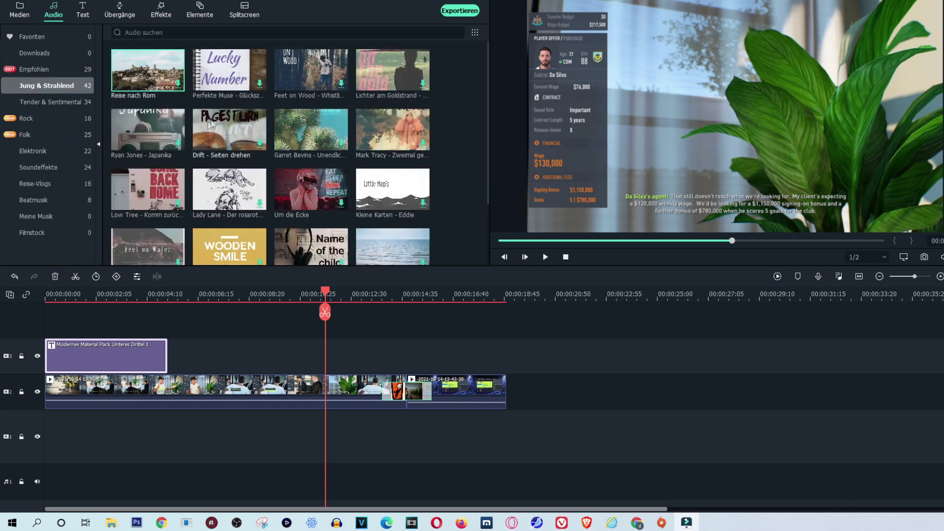
{"action": "scroll", "coordinate": [305, 127], "scroll_direction": "down", "scroll_amount": 8}
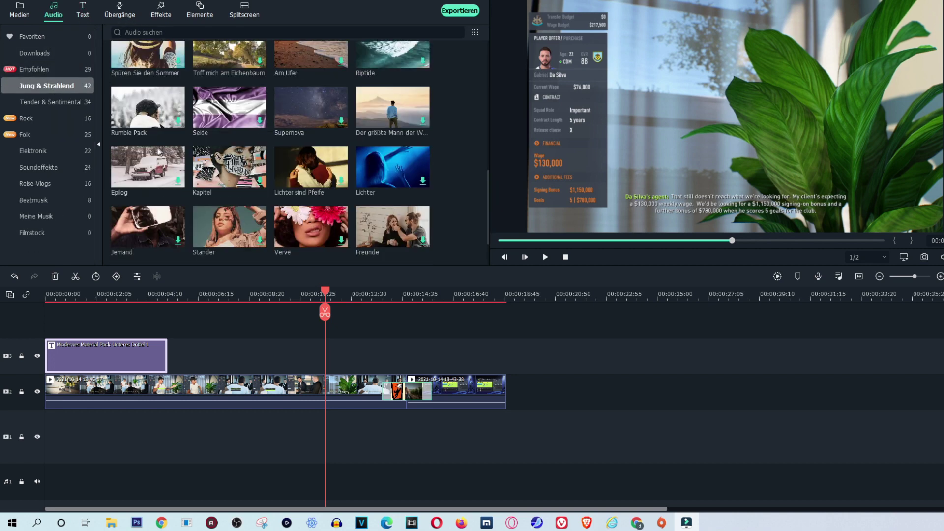
{"action": "left_click", "coordinate": [58, 118]}
{"action": "left_click", "coordinate": [50, 134]}
{"action": "left_click", "coordinate": [50, 86]}
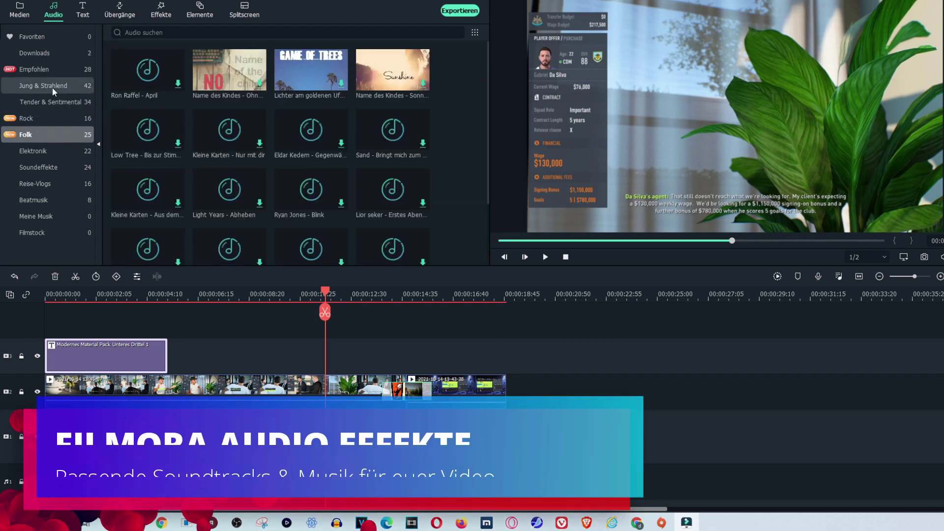
Add the recommended track "Eine Geschichte" to the audio track and play part of the timeline with it.
{"action": "left_click", "coordinate": [70, 70]}
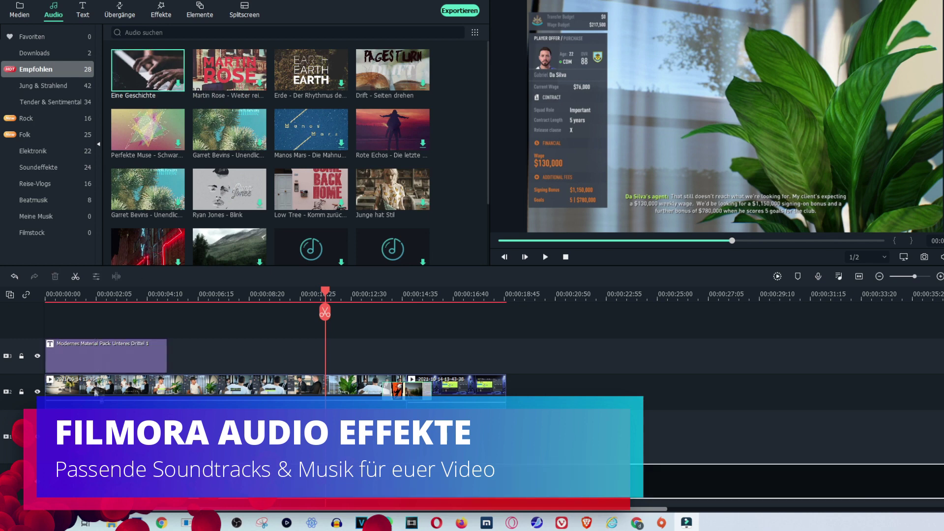
{"action": "left_click_drag", "start_coordinate": [392, 189], "coordinate": [303, 356]}
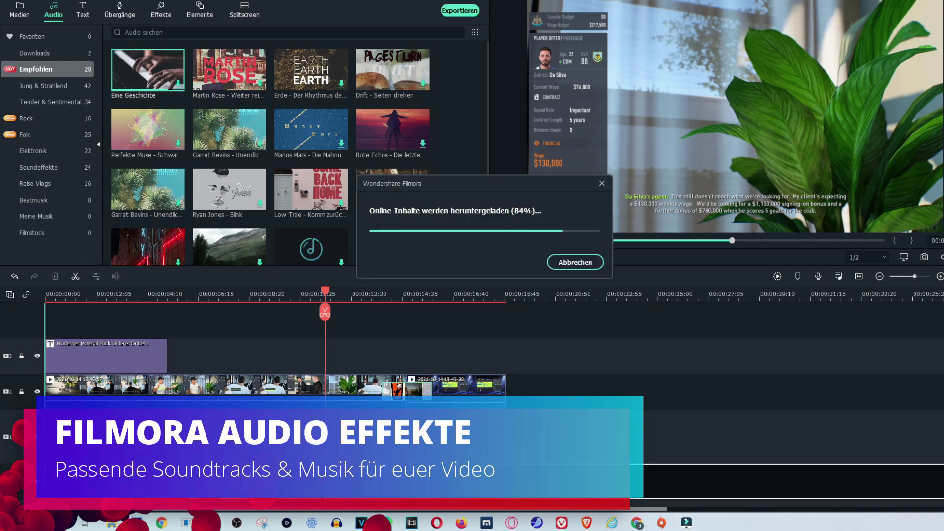
{"action": "left_click", "coordinate": [239, 294]}
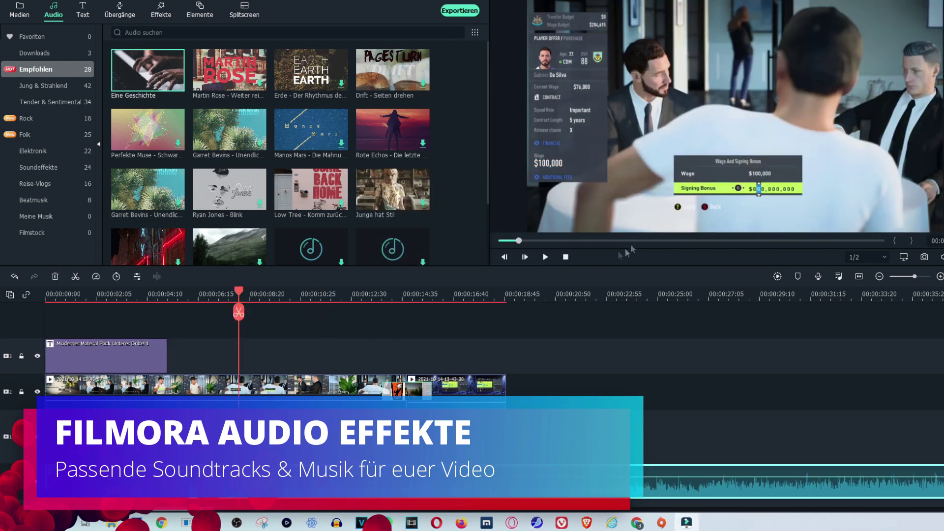
{"action": "left_click", "coordinate": [545, 257]}
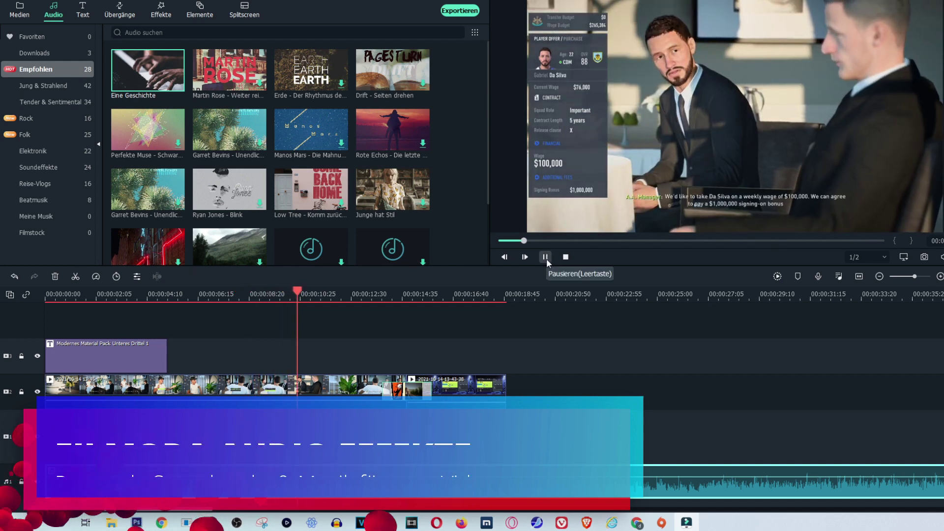
{"action": "left_click", "coordinate": [546, 257]}
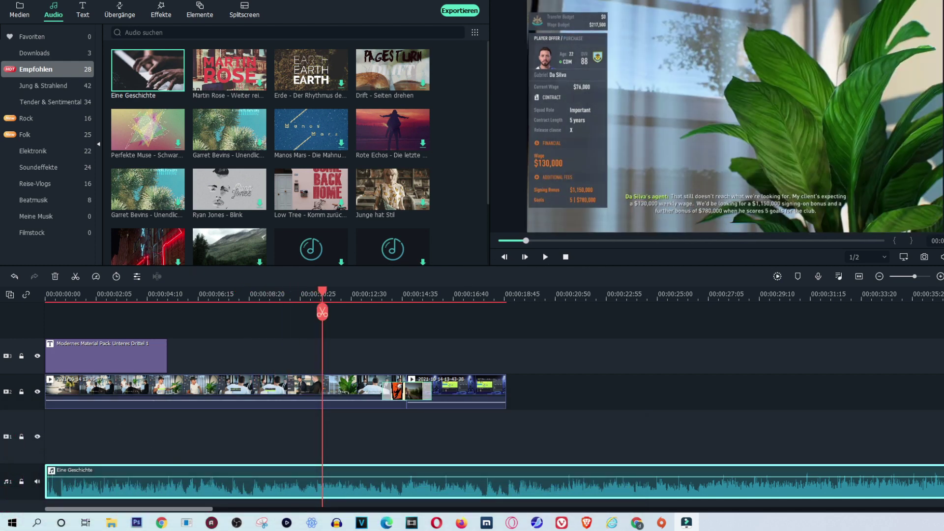
Lower the "Eine Geschichte" music volume to about -35.14 dB while checking playback, and delete the music clip.
{"action": "left_click_drag", "start_coordinate": [212, 475], "coordinate": [216, 495]}
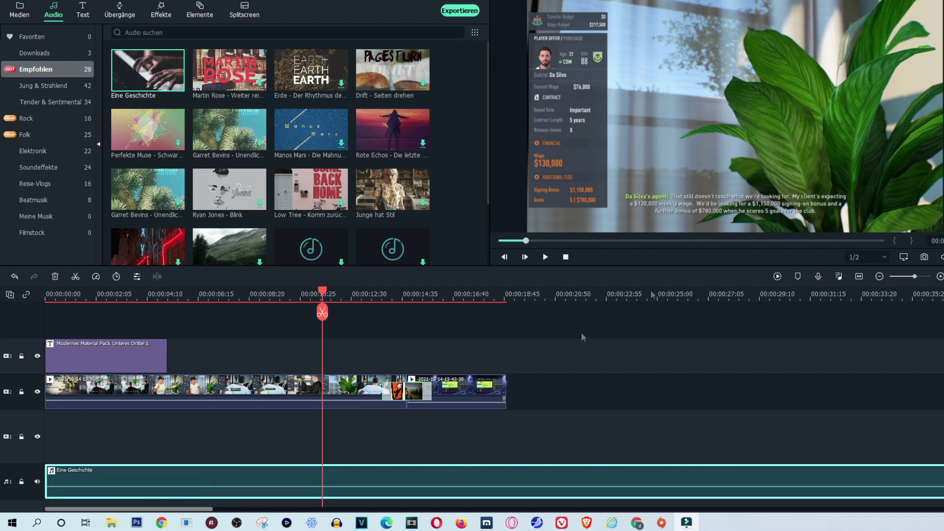
{"action": "left_click", "coordinate": [545, 257]}
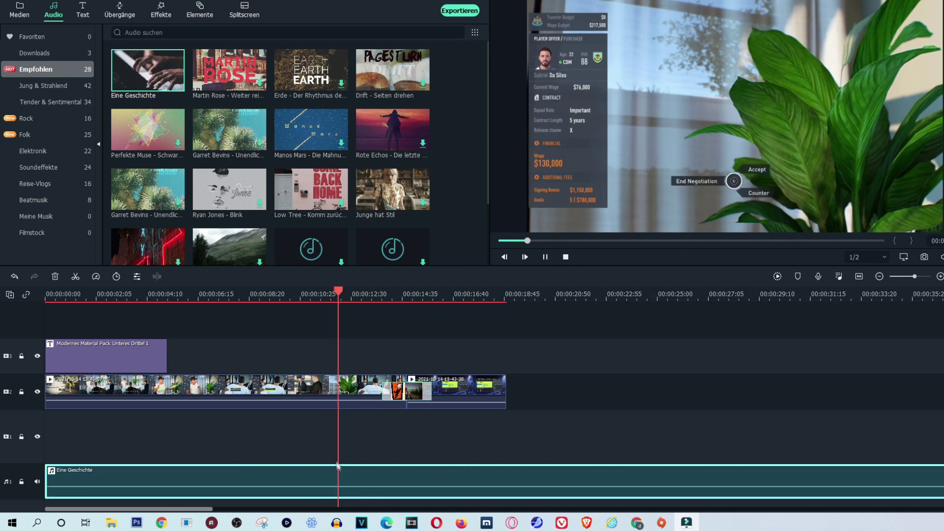
{"action": "left_click_drag", "start_coordinate": [354, 487], "coordinate": [355, 491]}
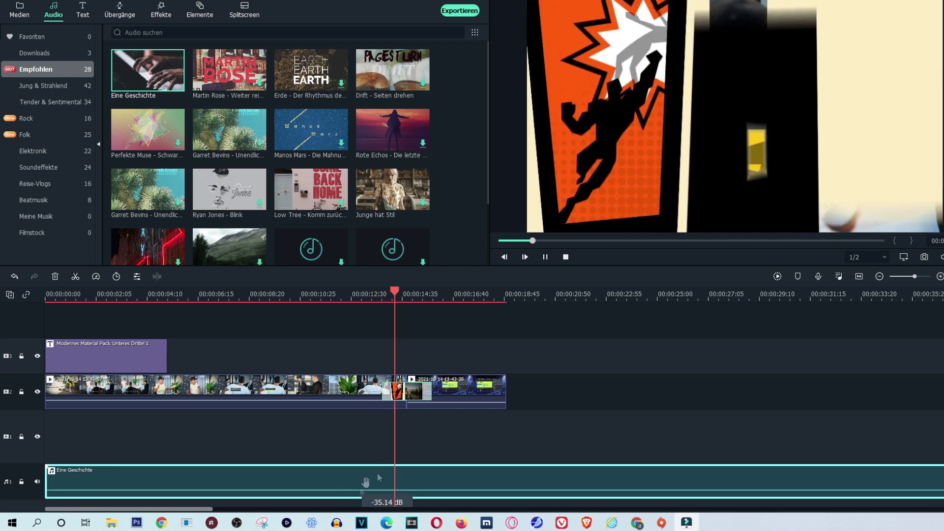
{"action": "left_click", "coordinate": [546, 257]}
{"action": "right_click", "coordinate": [276, 484]}
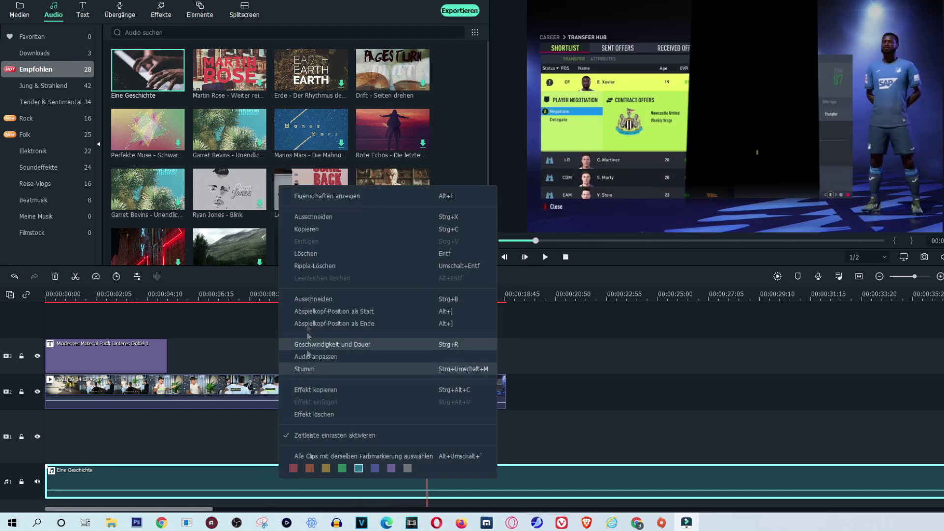
{"action": "left_click", "coordinate": [320, 251]}
Look through the Reise-Vlogs, Meine Musik and Empfohlen audio categories, including the recommended sound effects.
{"action": "left_click", "coordinate": [39, 184]}
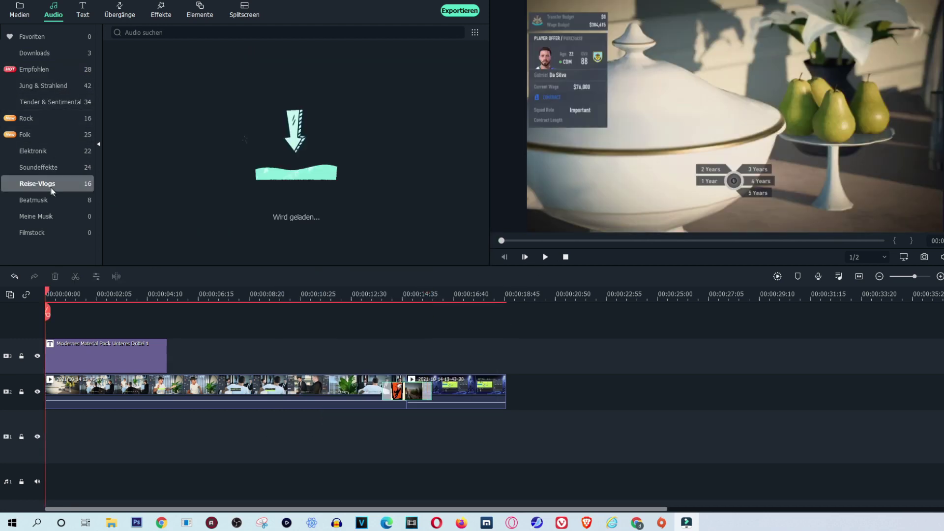
{"action": "left_click", "coordinate": [59, 218]}
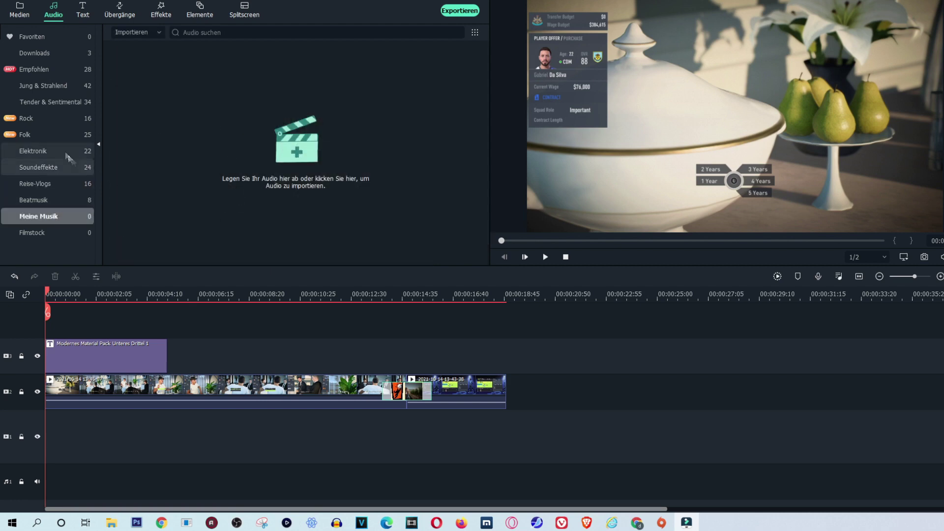
{"action": "left_click", "coordinate": [39, 69]}
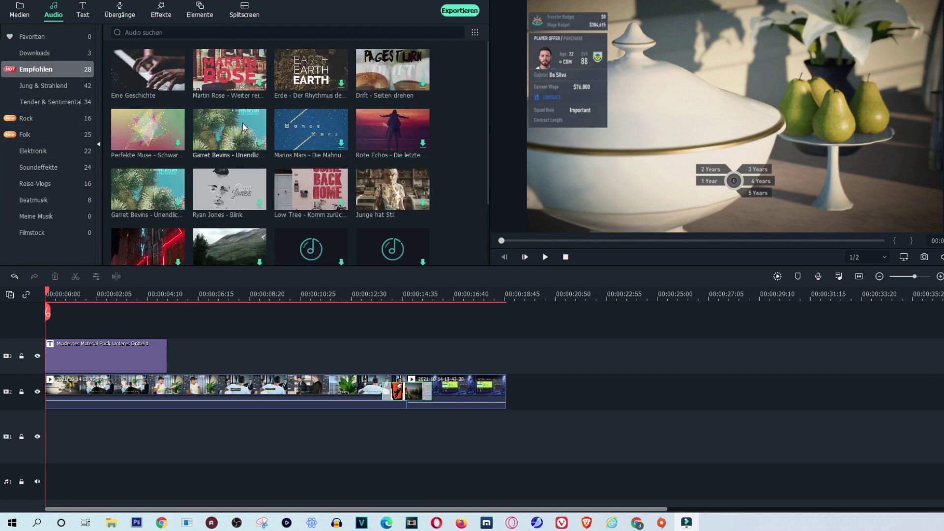
{"action": "scroll", "coordinate": [291, 119], "scroll_direction": "down", "scroll_amount": 4}
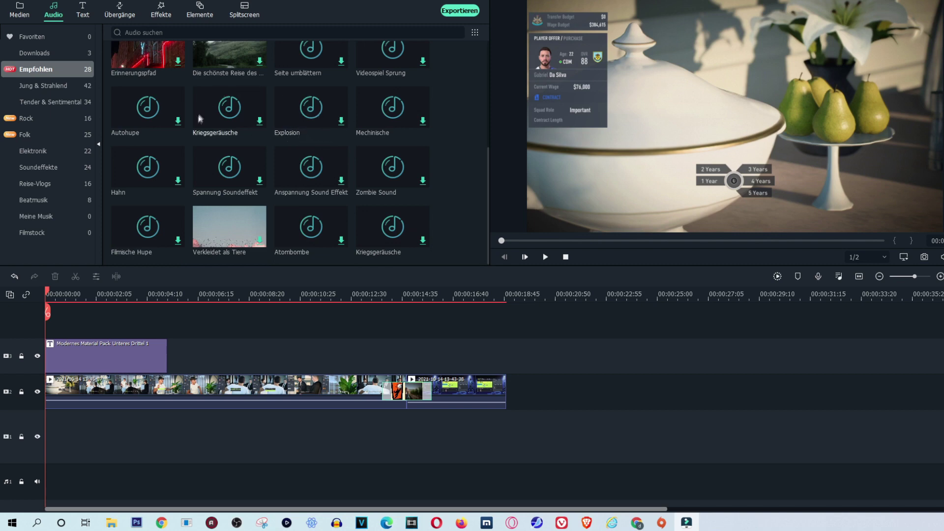
Look over the downloaded audio tracks and the recommended transitions.
{"action": "scroll", "coordinate": [199, 118], "scroll_direction": "up", "scroll_amount": 4}
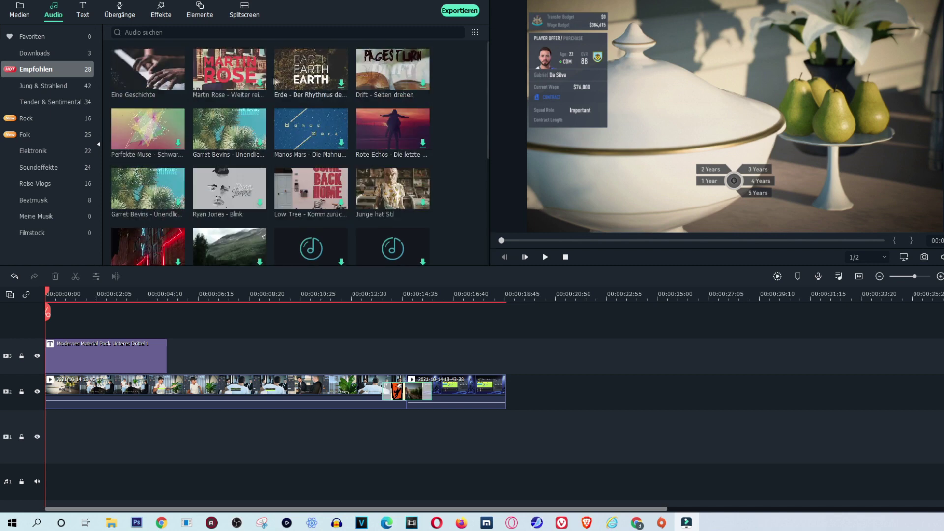
{"action": "left_click", "coordinate": [57, 55]}
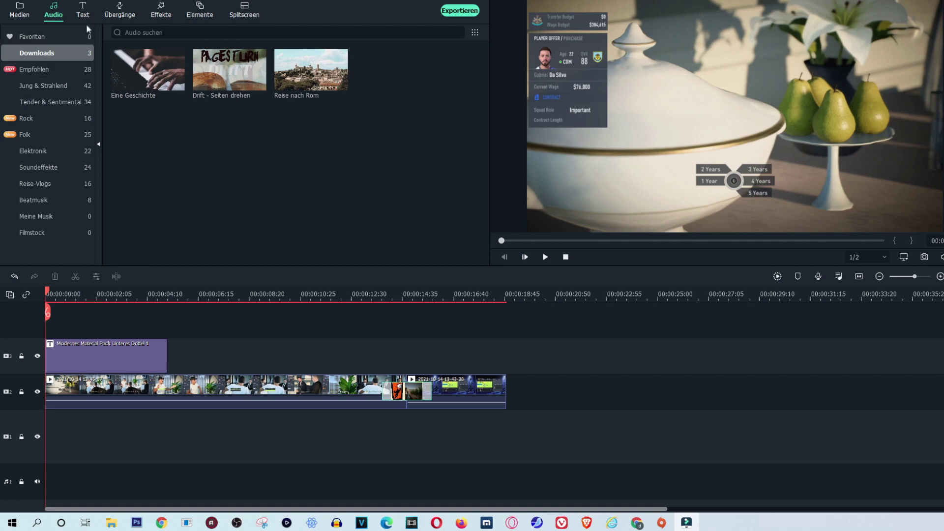
{"action": "left_click", "coordinate": [82, 10]}
{"action": "left_click", "coordinate": [119, 10]}
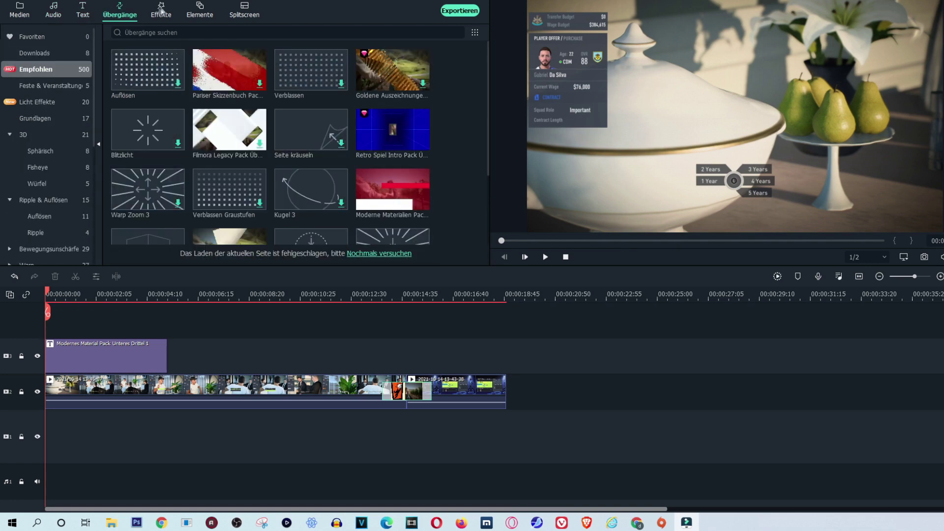
Browse the effects library's AI Porträt, AR Aufkleber and Downloads categories.
{"action": "left_click", "coordinate": [157, 15]}
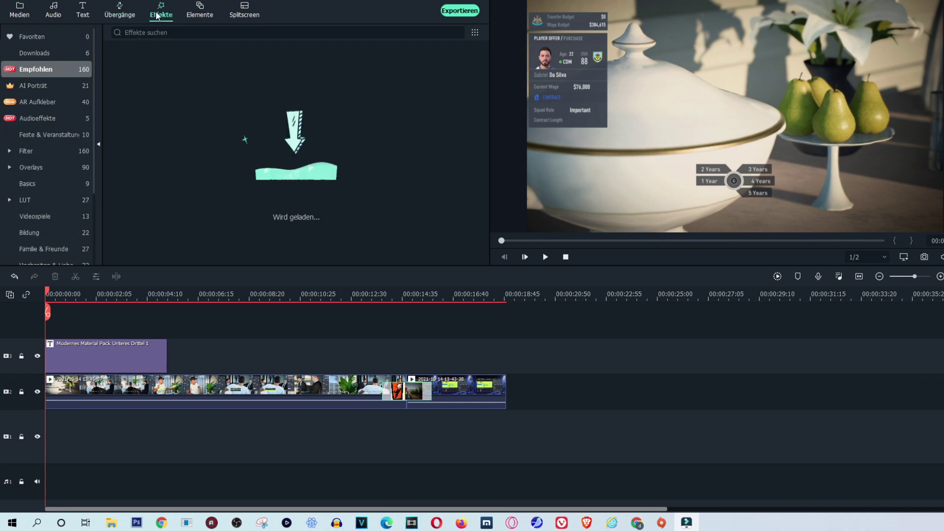
{"action": "left_click", "coordinate": [36, 87]}
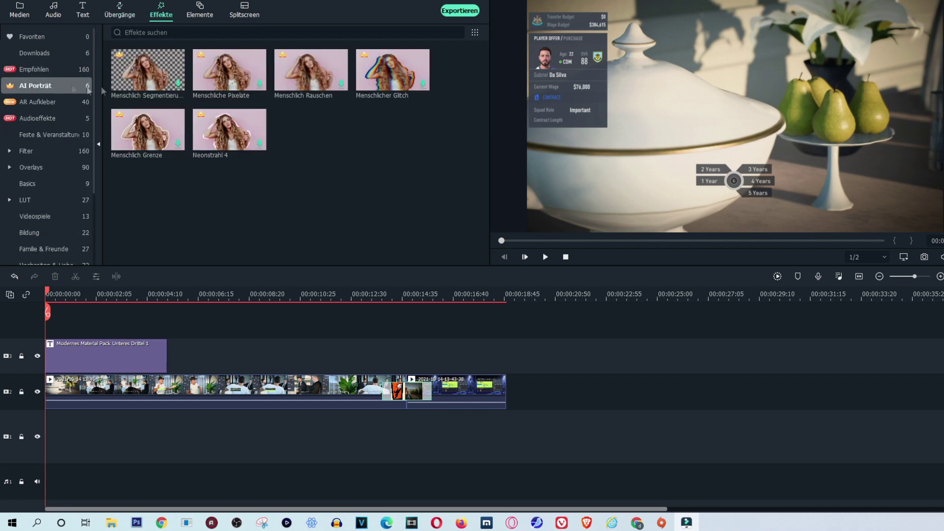
{"action": "left_click", "coordinate": [46, 118]}
{"action": "left_click", "coordinate": [48, 104]}
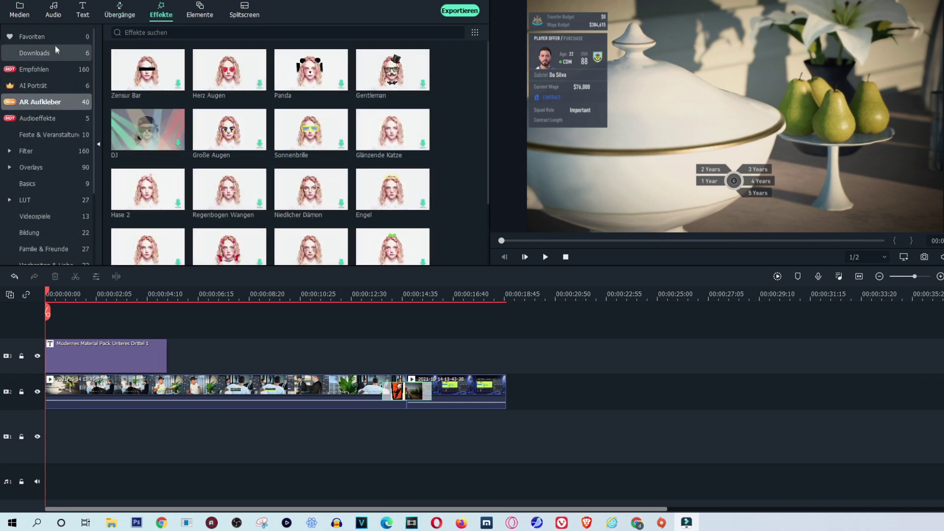
{"action": "left_click", "coordinate": [32, 36]}
{"action": "left_click", "coordinate": [35, 53]}
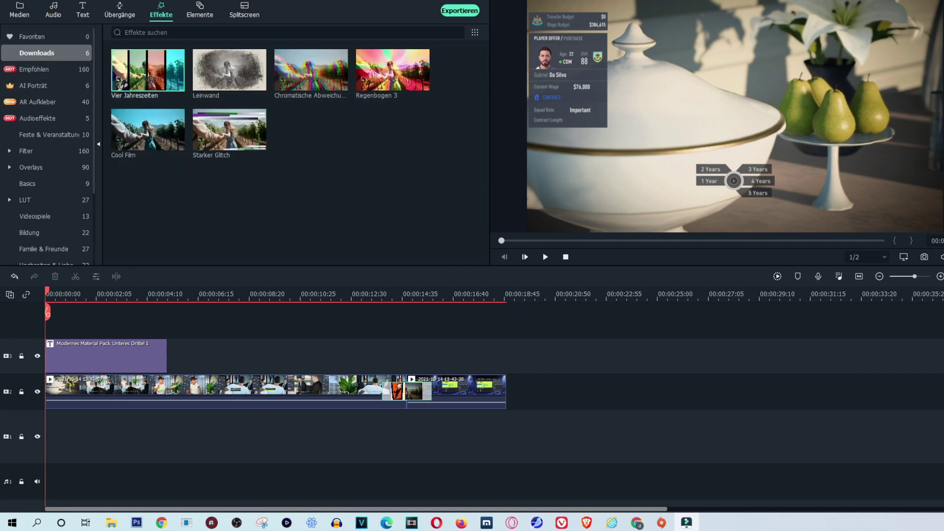
Place the downloaded Vier Jahreszeiten effect on the title's track over the middle of the first clip and play that section.
{"action": "left_click_drag", "start_coordinate": [148, 70], "coordinate": [231, 353]}
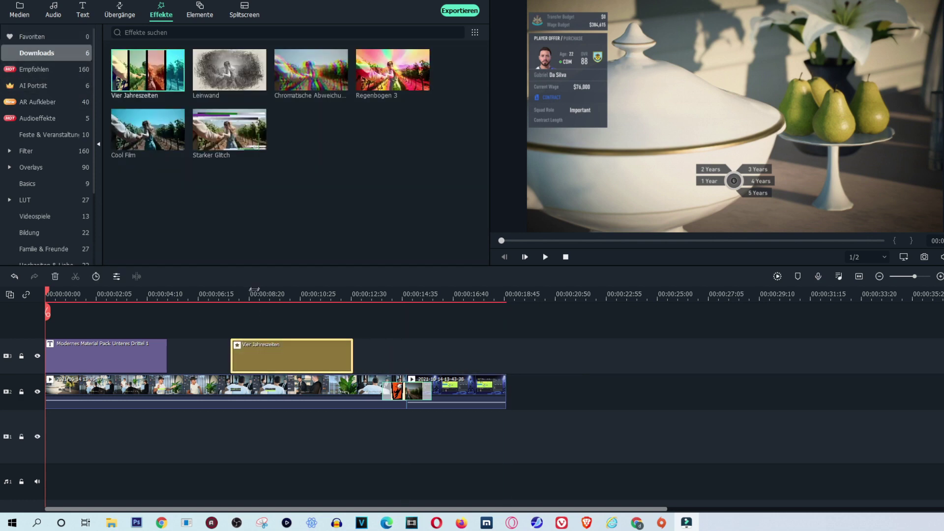
{"action": "left_click", "coordinate": [252, 294]}
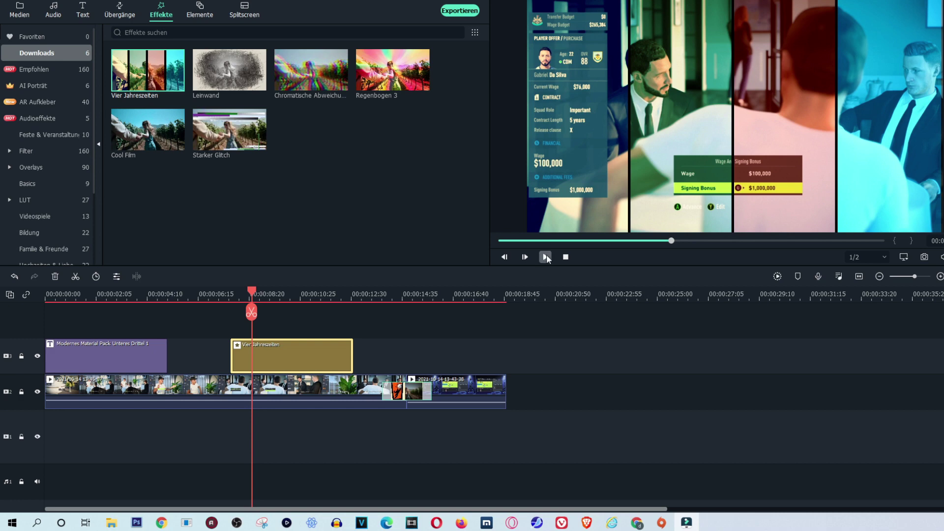
{"action": "left_click", "coordinate": [545, 257]}
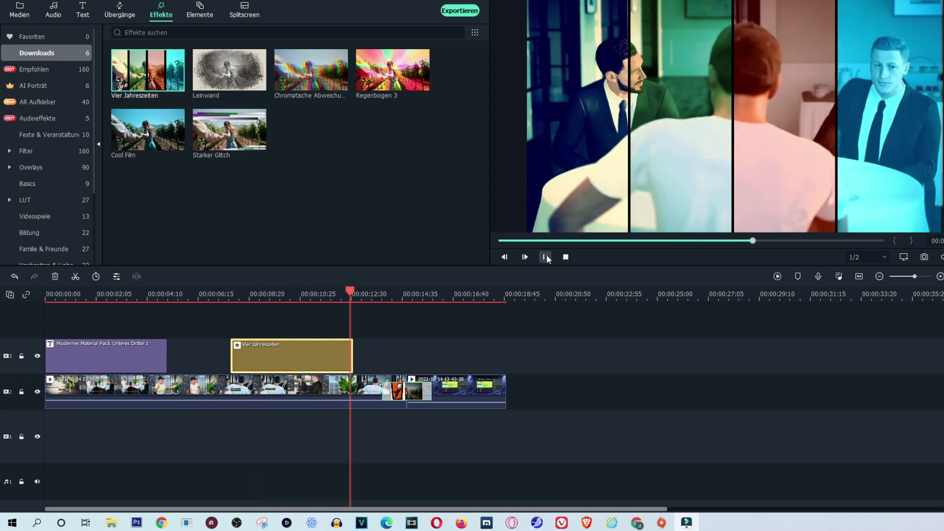
{"action": "left_click", "coordinate": [237, 294]}
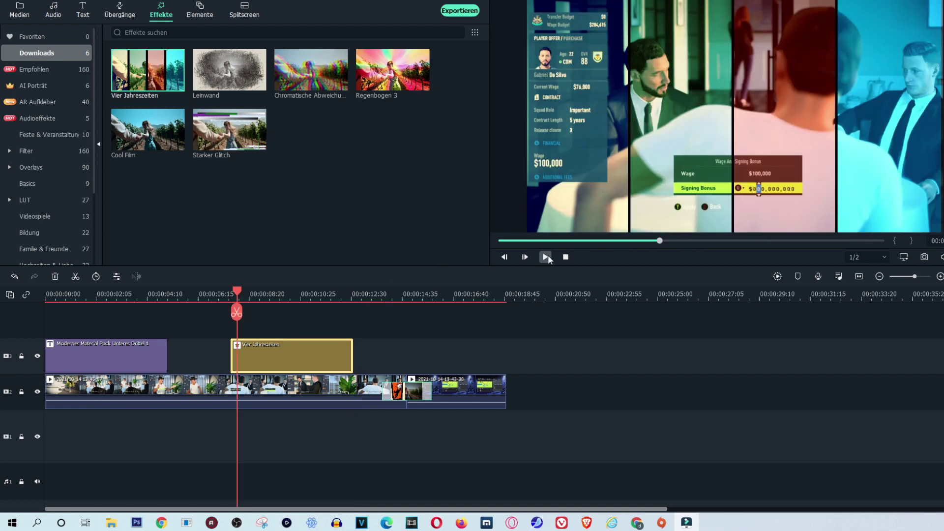
{"action": "left_click", "coordinate": [545, 256]}
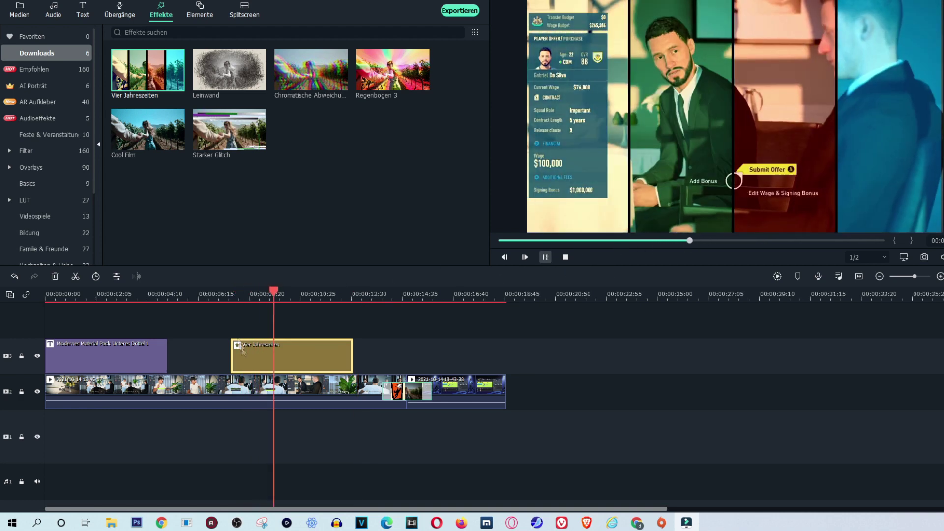
Delete the Vier Jahreszeiten effect from the timeline.
{"action": "right_click", "coordinate": [300, 350]}
{"action": "left_click", "coordinate": [326, 170]}
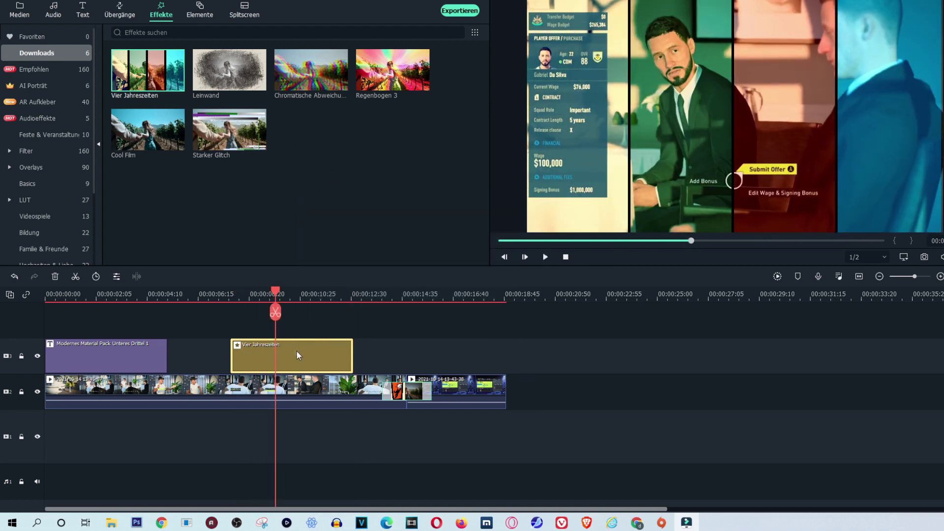
{"action": "right_click", "coordinate": [314, 348]}
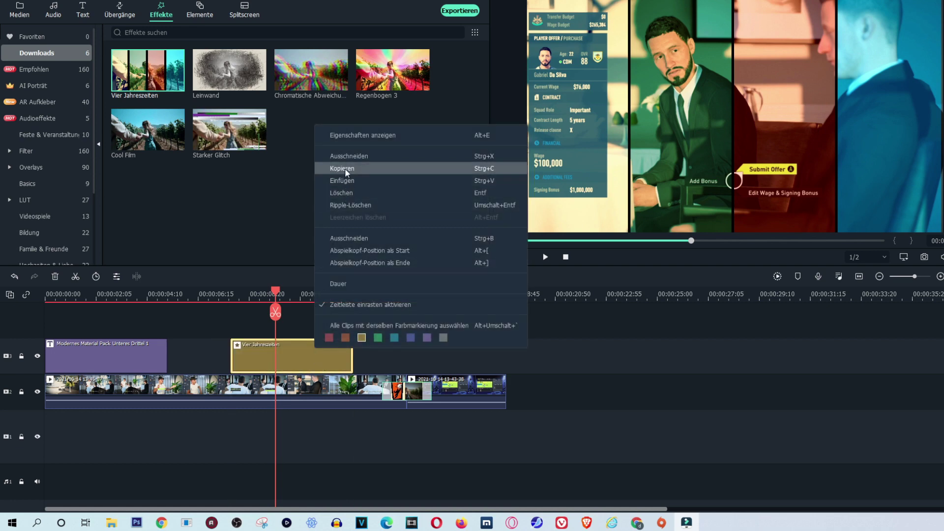
{"action": "left_click", "coordinate": [339, 191]}
Try the downloaded Cool Film effect over the first clip from about 00:00:07:05, and remove it after playback.
{"action": "left_click_drag", "start_coordinate": [180, 322], "coordinate": [222, 354]}
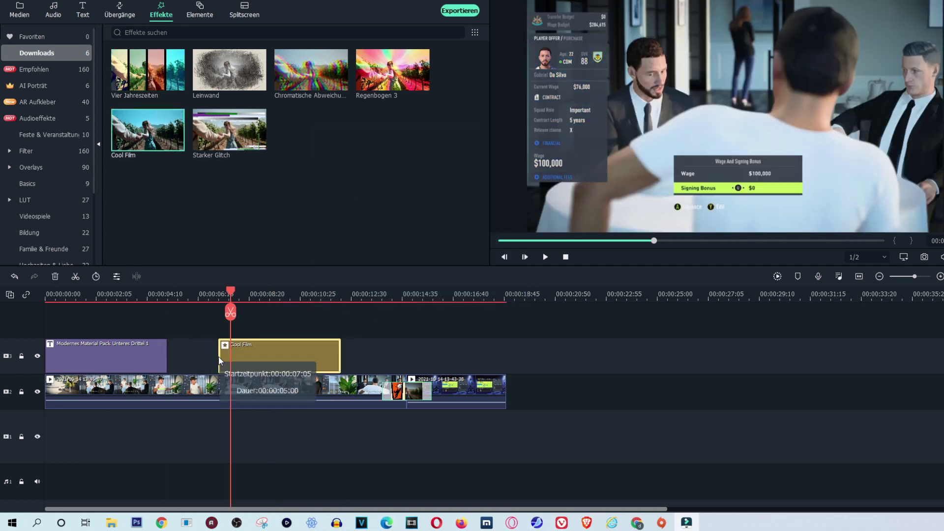
{"action": "left_click", "coordinate": [545, 257]}
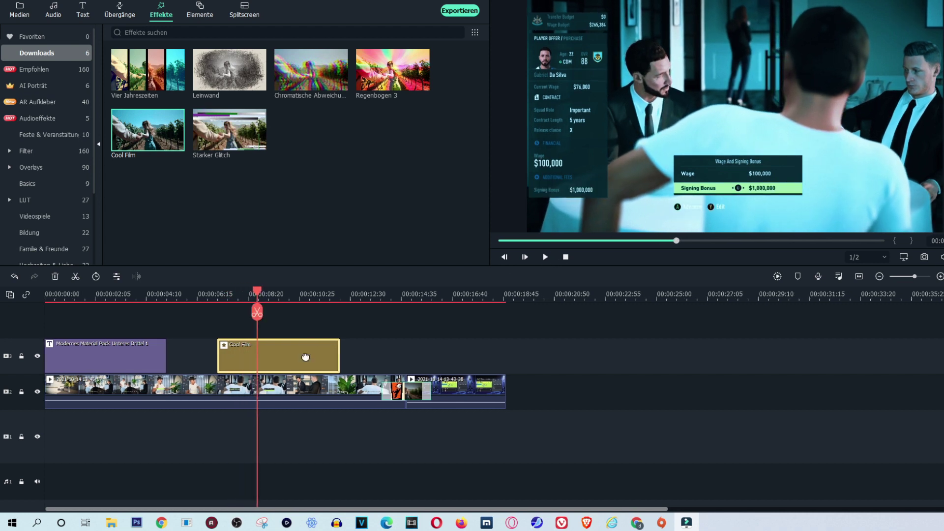
{"action": "right_click", "coordinate": [275, 348]}
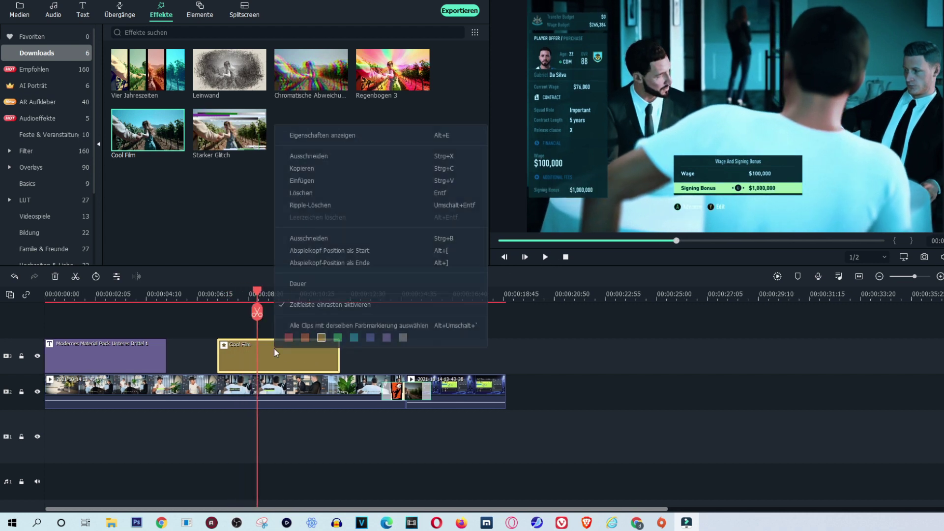
{"action": "left_click", "coordinate": [306, 192]}
Try the downloaded Leinwand effect over the first clip, shift it directly behind the title, and delete it.
{"action": "left_click_drag", "start_coordinate": [229, 70], "coordinate": [229, 356]}
{"action": "left_click", "coordinate": [545, 257]}
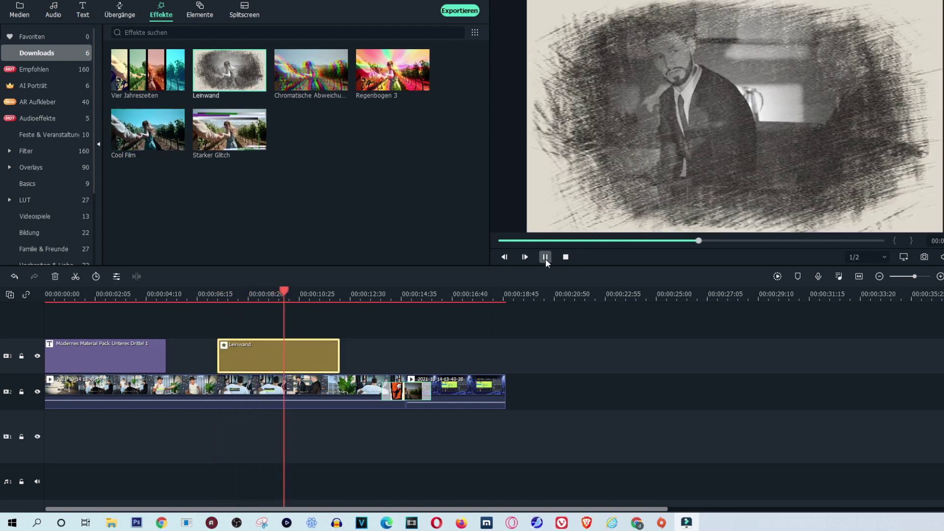
{"action": "left_click", "coordinate": [545, 257]}
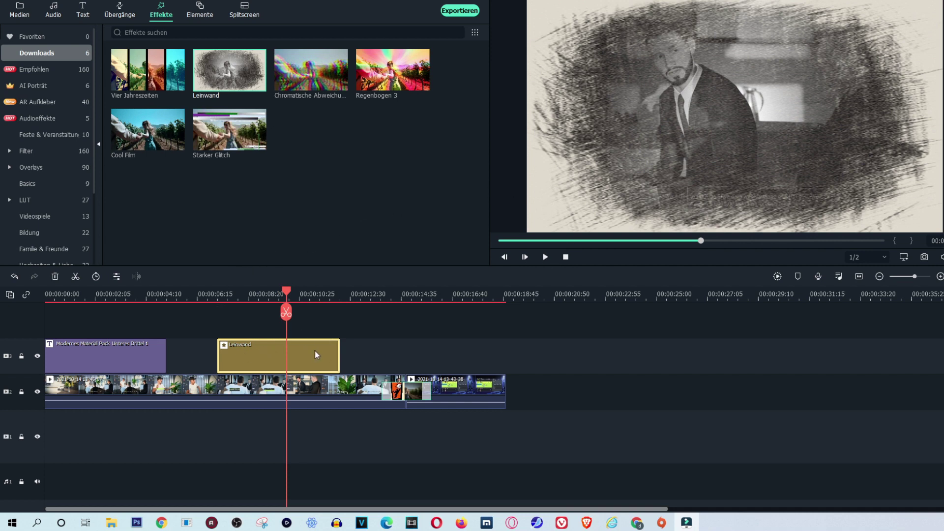
{"action": "left_click_drag", "start_coordinate": [314, 350], "coordinate": [271, 351]}
{"action": "right_click", "coordinate": [247, 354]}
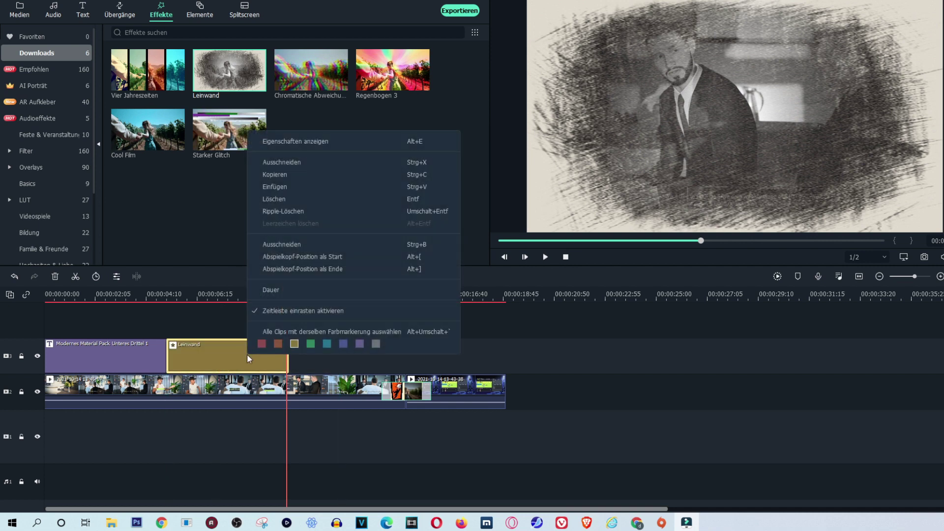
{"action": "left_click", "coordinate": [276, 199]}
Look through the Downloads and Filter categories of the effects library.
{"action": "left_click", "coordinate": [58, 116]}
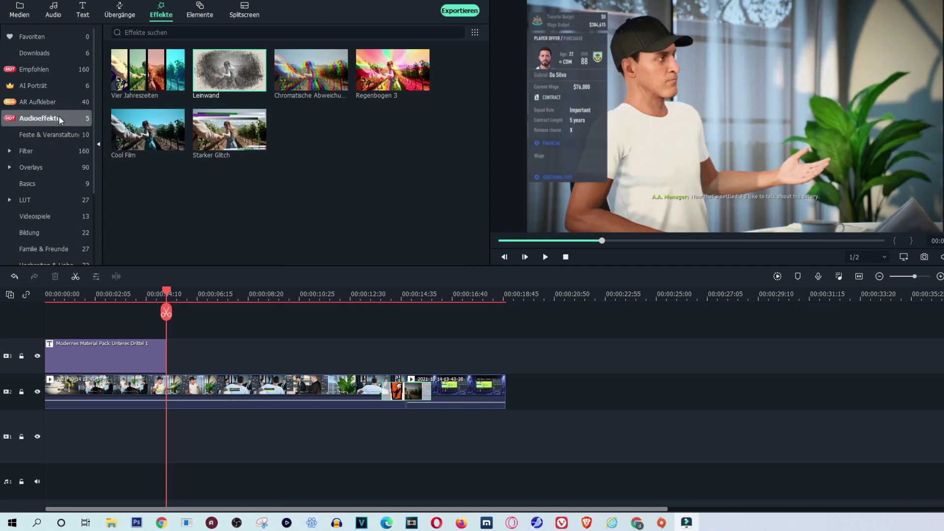
{"action": "left_click", "coordinate": [58, 102]}
{"action": "left_click", "coordinate": [57, 55]}
{"action": "left_click", "coordinate": [49, 153]}
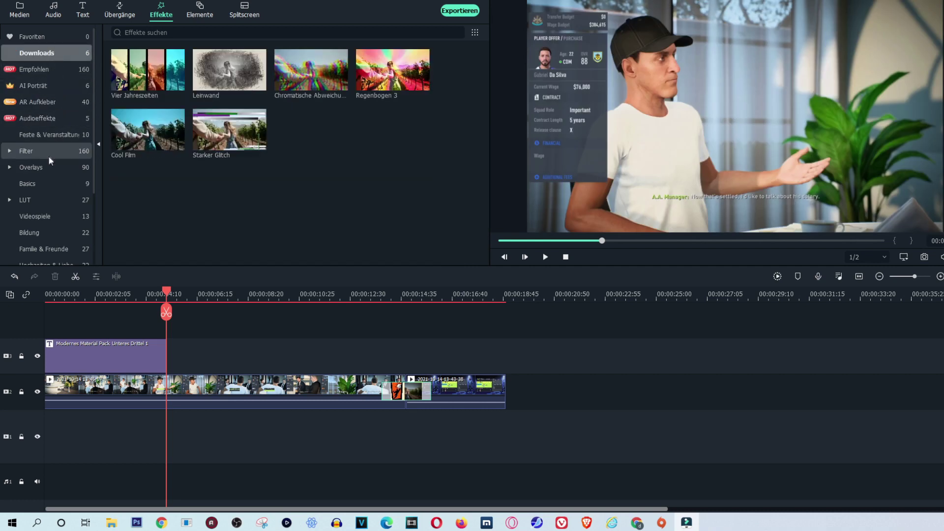
{"action": "left_click", "coordinate": [51, 168]}
{"action": "left_click", "coordinate": [39, 150]}
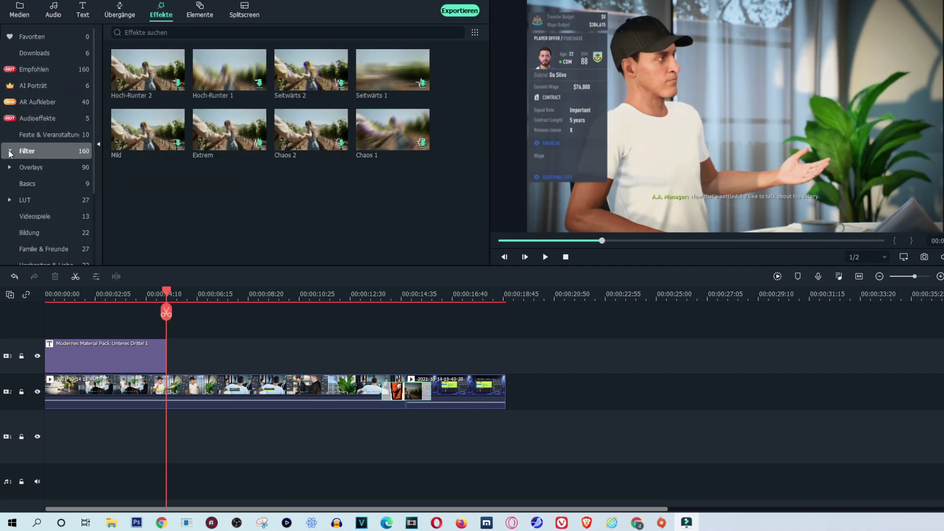
Add the Schatten A frame overlay directly after the title on the same track and play that section.
{"action": "left_click", "coordinate": [38, 167]}
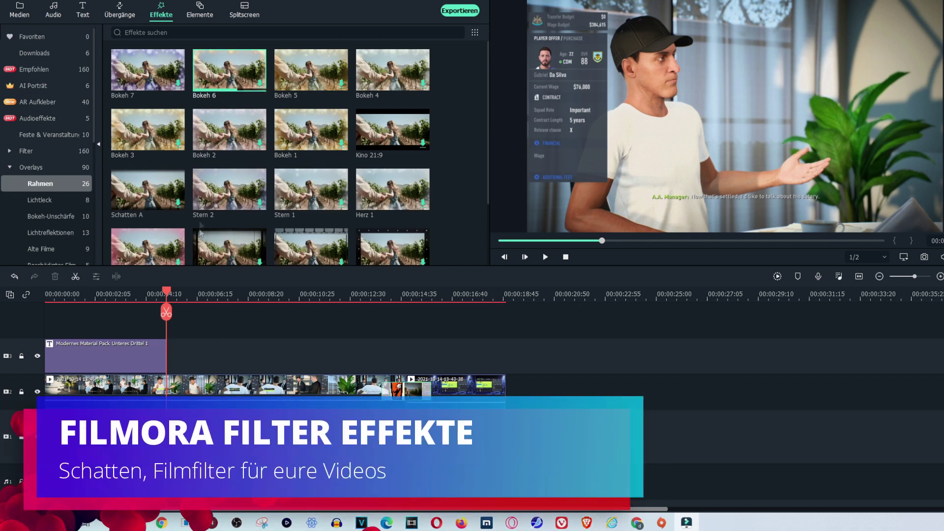
{"action": "left_click_drag", "start_coordinate": [147, 191], "coordinate": [179, 344]}
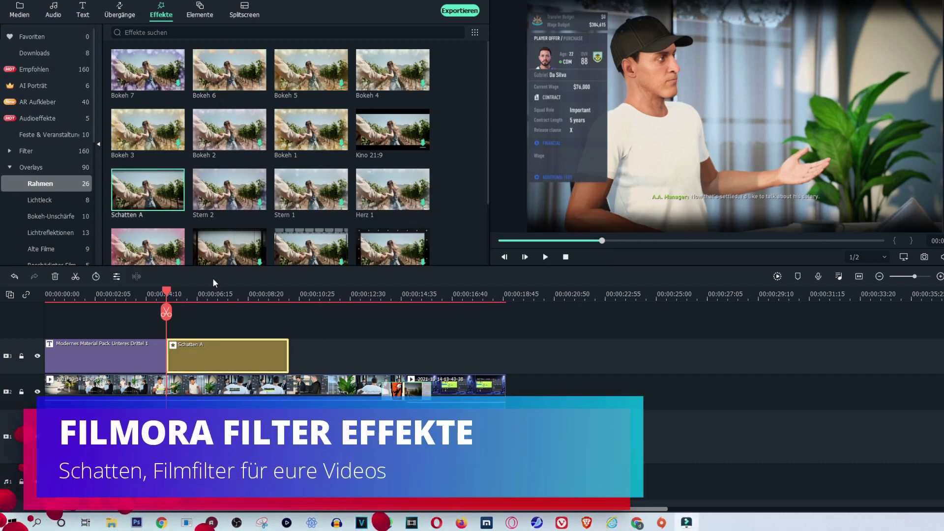
{"action": "left_click", "coordinate": [546, 257]}
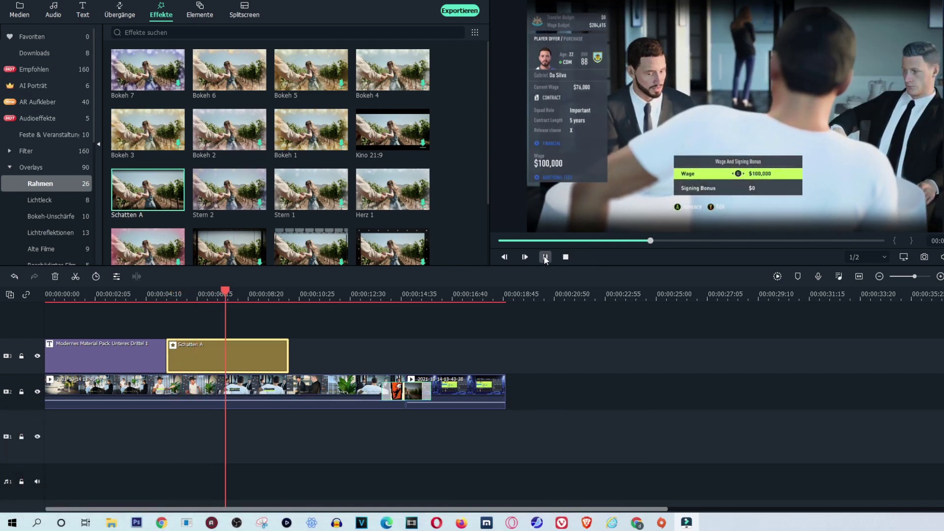
{"action": "left_click", "coordinate": [545, 256]}
Add the Kino 21:9 frame overlay directly after Schatten A and play the video from there.
{"action": "left_click_drag", "start_coordinate": [393, 130], "coordinate": [316, 317]}
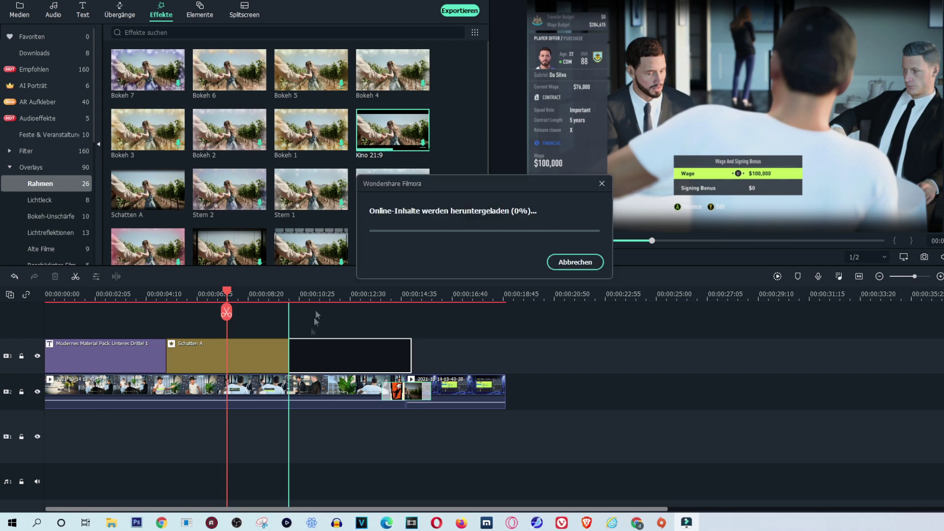
{"action": "left_click", "coordinate": [313, 294]}
{"action": "left_click", "coordinate": [545, 257]}
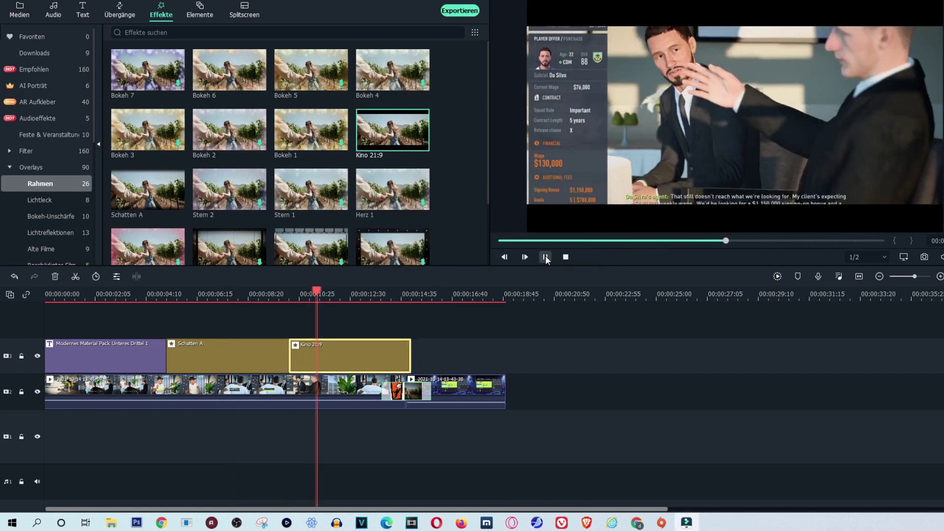
Delete the Schatten A overlay from the timeline and halt playback.
{"action": "left_click", "coordinate": [265, 348]}
{"action": "right_click", "coordinate": [265, 349]}
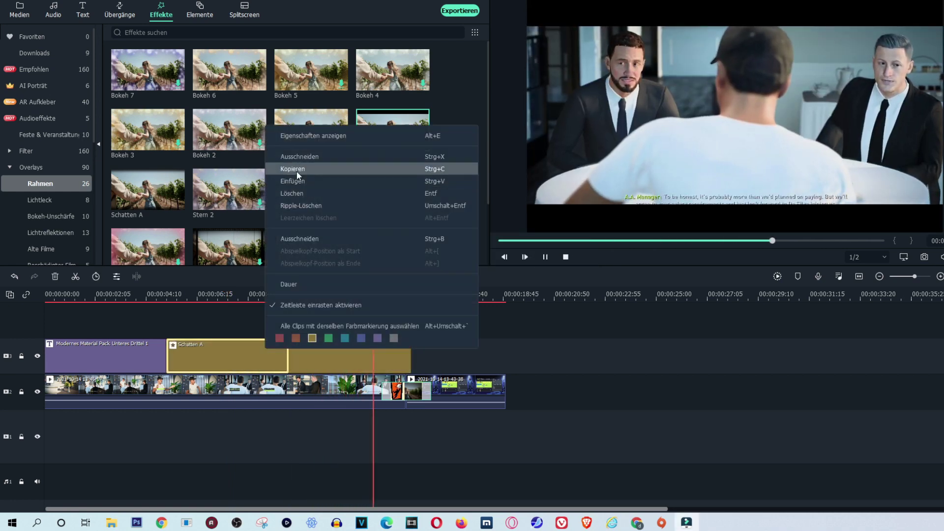
{"action": "left_click", "coordinate": [295, 193]}
{"action": "left_click", "coordinate": [546, 256]}
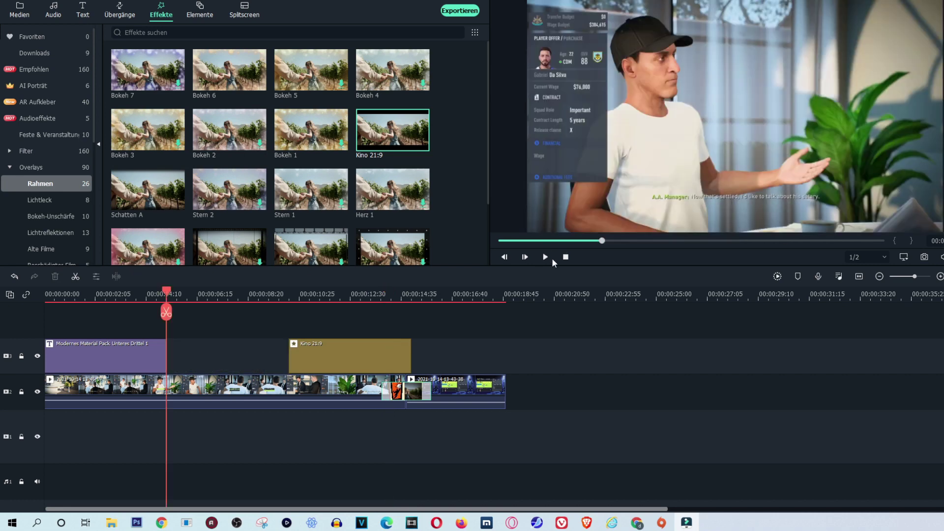
Stretch the Kino 21:9 overlay across both clips on a track above the title, and play part of the result.
{"action": "left_click_drag", "start_coordinate": [317, 346], "coordinate": [74, 354]}
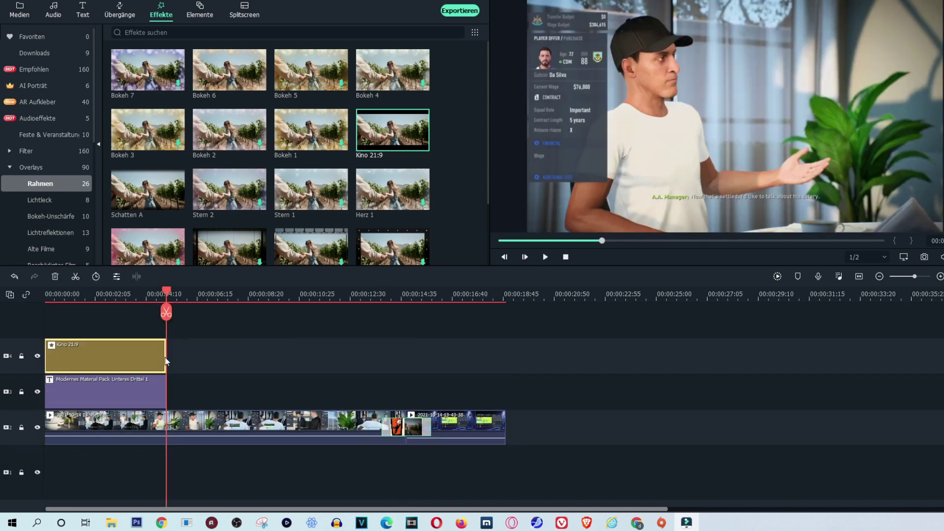
{"action": "left_click_drag", "start_coordinate": [167, 355], "coordinate": [505, 356]}
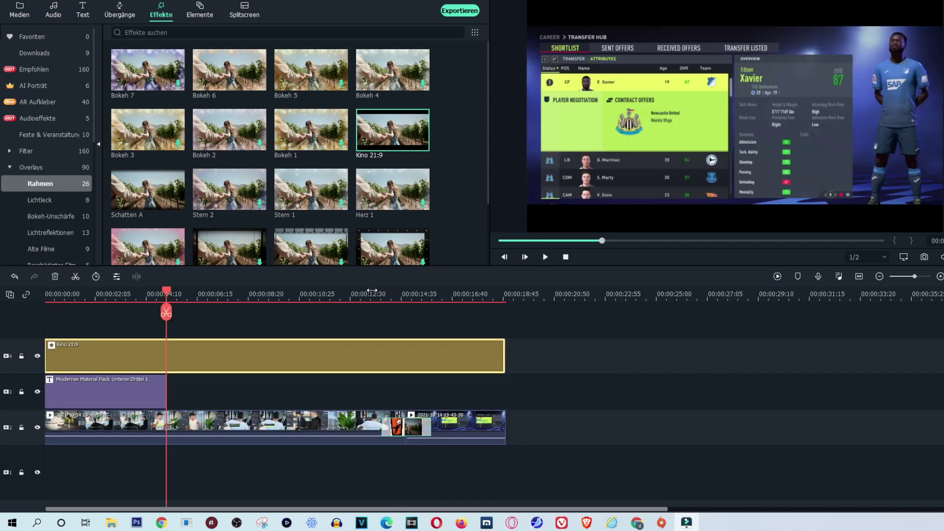
{"action": "left_click", "coordinate": [372, 294]}
{"action": "left_click", "coordinate": [545, 257]}
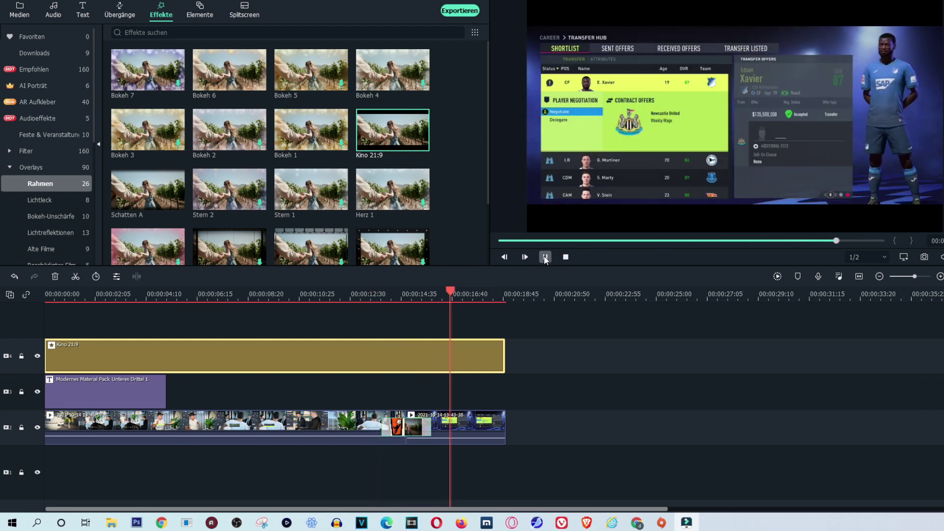
{"action": "left_click", "coordinate": [545, 256]}
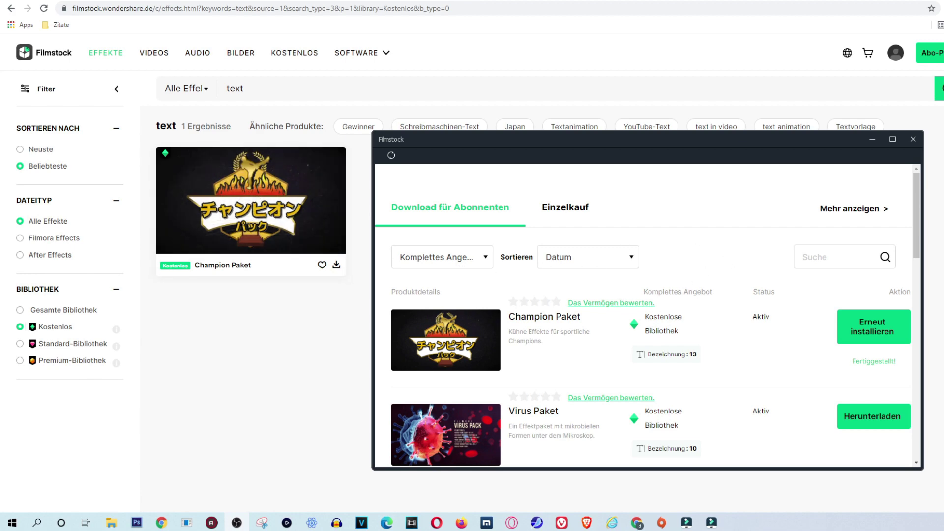
Switch to the Filmstock window and look through the effect packs available for subscribers.
{"action": "scroll", "coordinate": [490, 278], "scroll_direction": "down", "scroll_amount": 1}
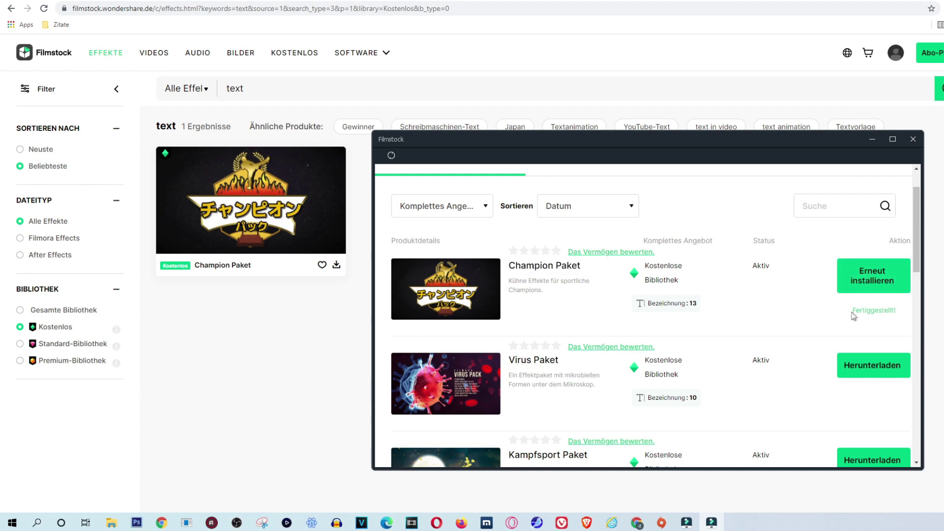
Download the free Virus Paket from the list of effect packs.
{"action": "scroll", "coordinate": [535, 210], "scroll_direction": "down", "scroll_amount": 3}
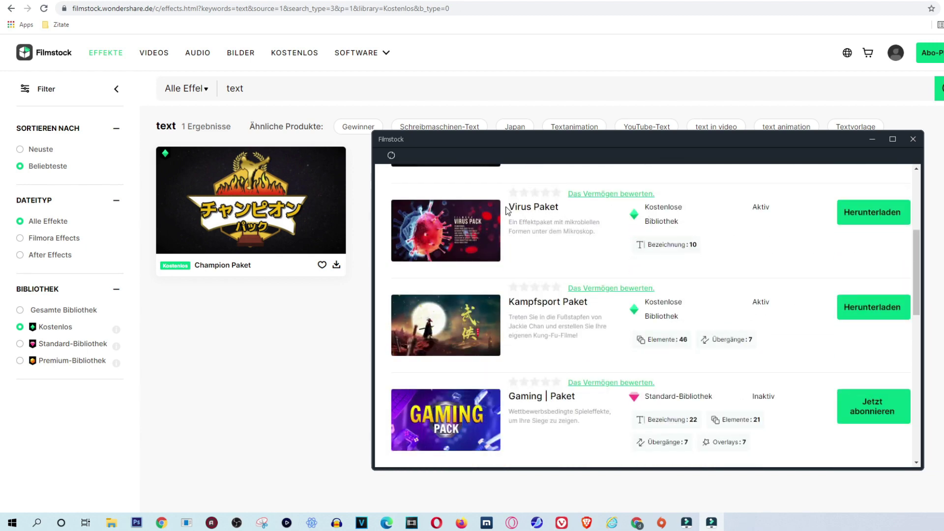
{"action": "left_click_drag", "start_coordinate": [515, 207], "coordinate": [559, 208]}
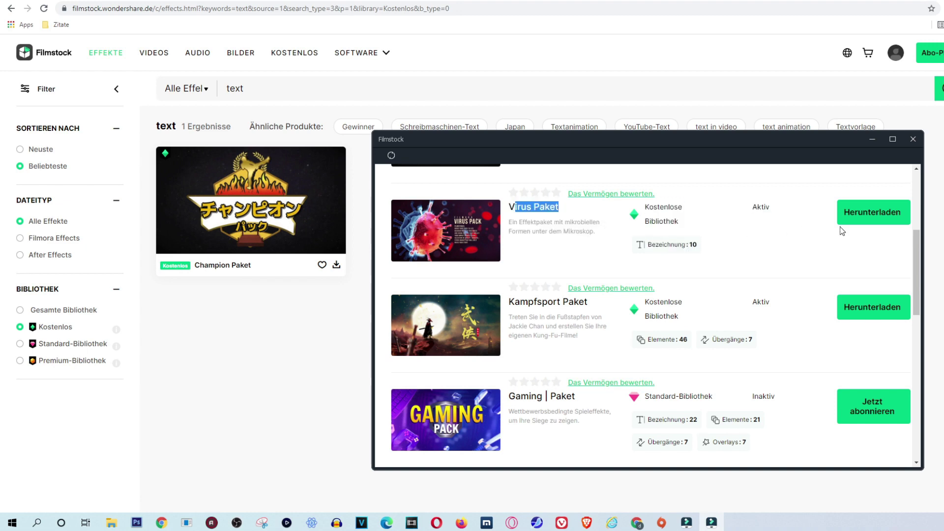
{"action": "left_click", "coordinate": [870, 215]}
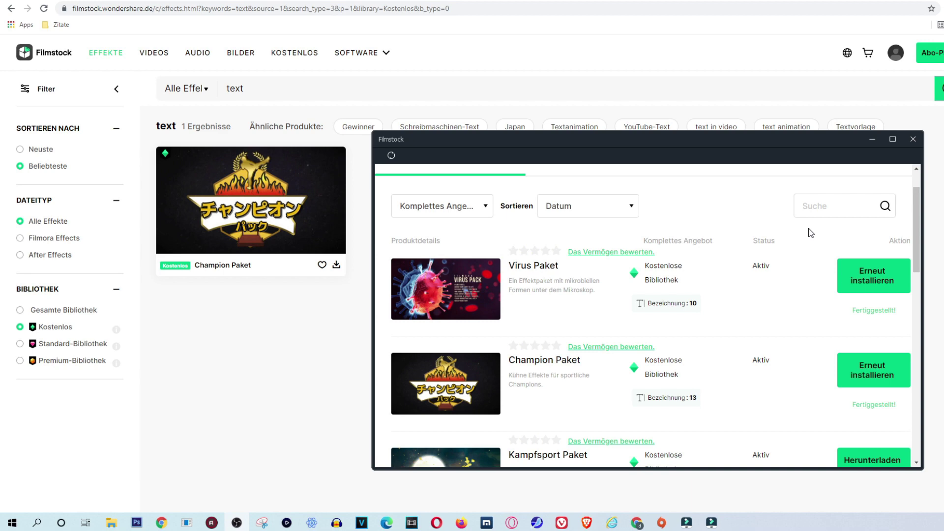
Look through the remaining effect packs, including Gaming | Paket, and close the Filmstock download window.
{"action": "scroll", "coordinate": [701, 276], "scroll_direction": "down", "scroll_amount": 4}
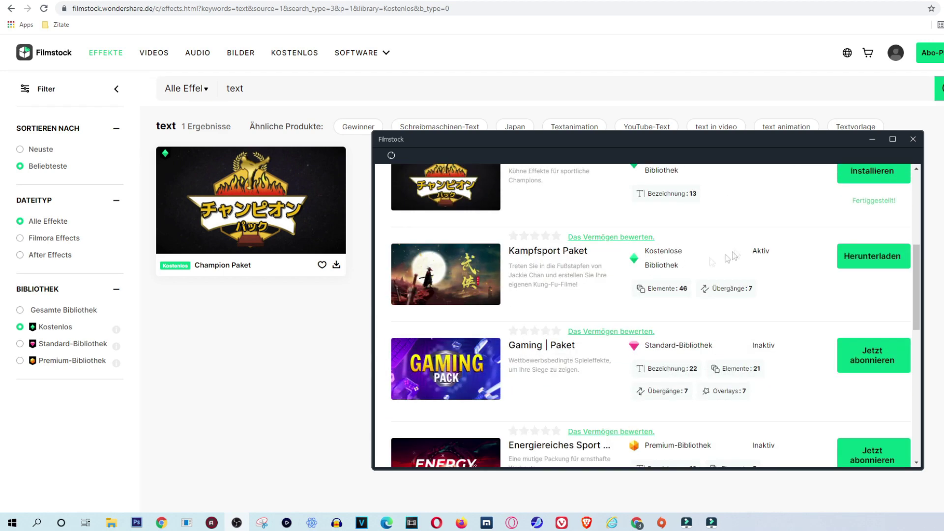
{"action": "left_click_drag", "start_coordinate": [576, 345], "coordinate": [521, 346]}
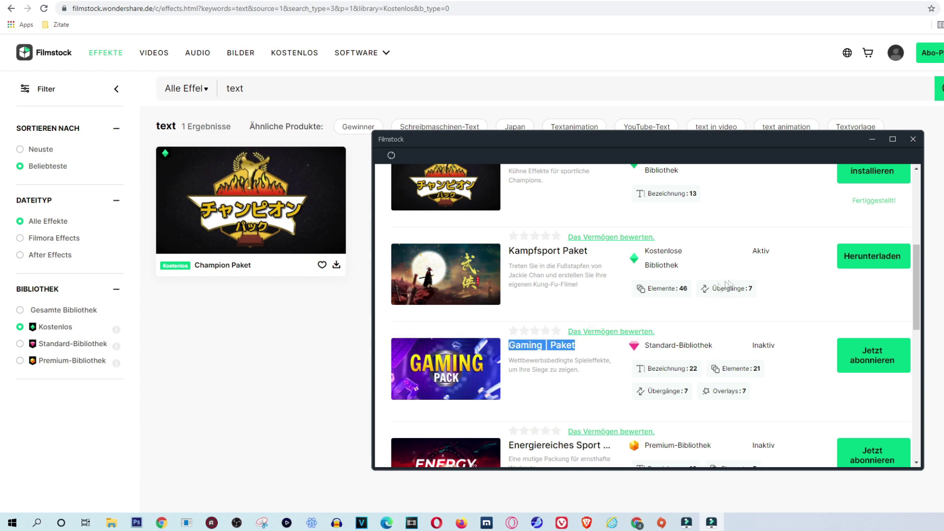
{"action": "scroll", "coordinate": [598, 302], "scroll_direction": "down", "scroll_amount": 3}
{"action": "scroll", "coordinate": [612, 295], "scroll_direction": "down", "scroll_amount": 6}
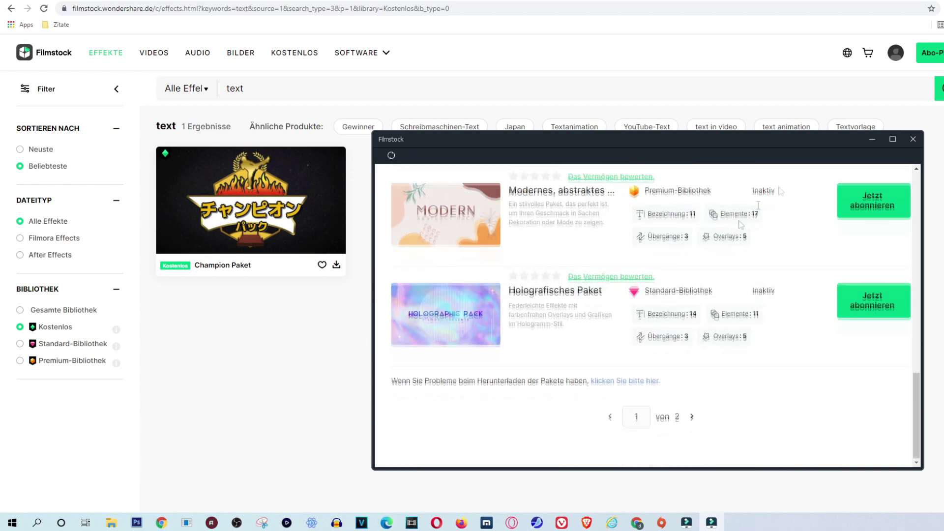
{"action": "left_click", "coordinate": [914, 139]}
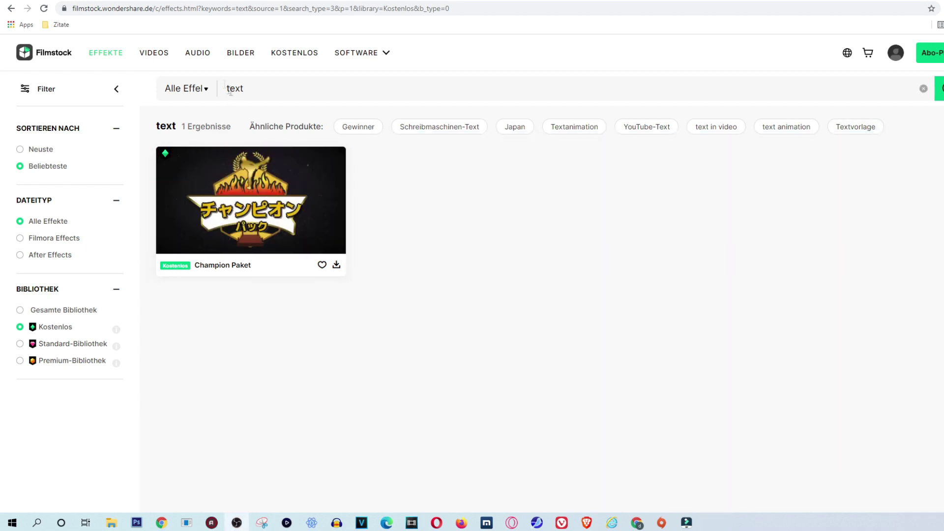
Return to the Filmstock effects start page and search the effects for "Textanimation".
{"action": "left_click", "coordinate": [112, 58]}
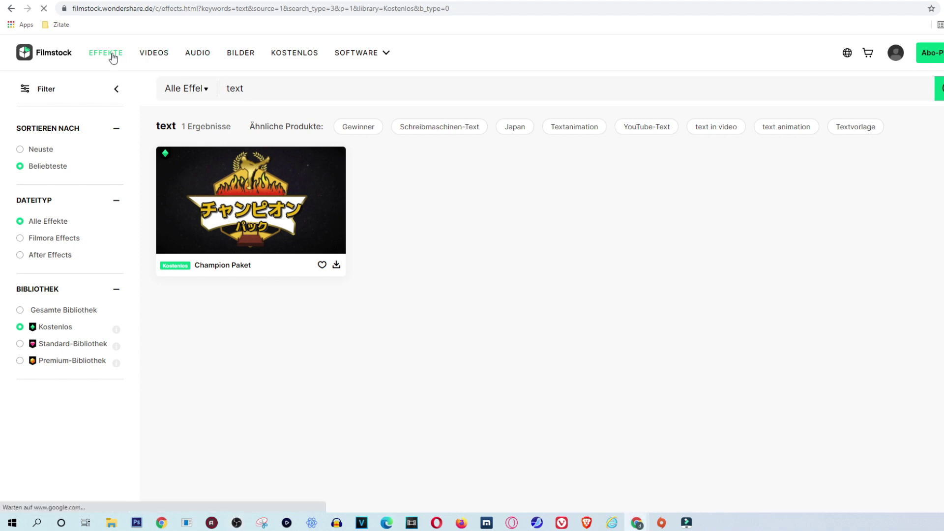
{"action": "type", "text": "t"}
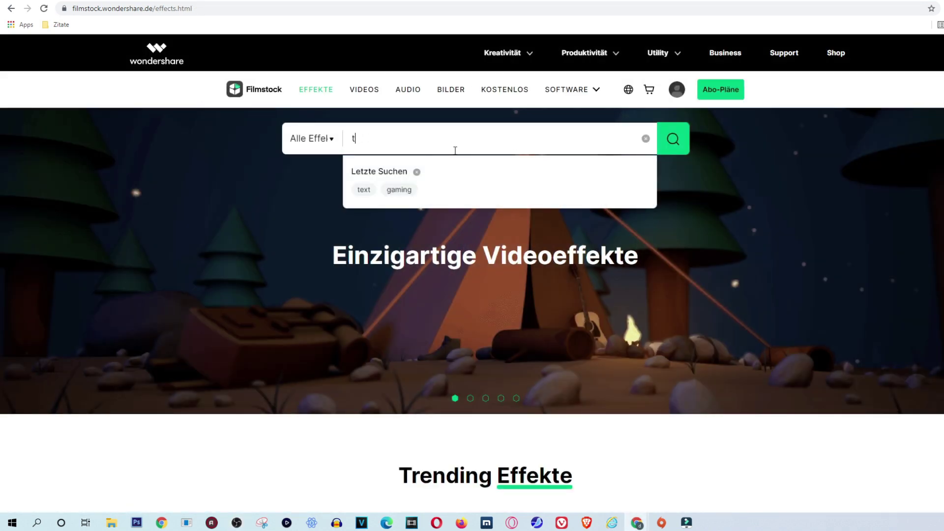
{"action": "type", "text": "ext"}
{"action": "left_click", "coordinate": [394, 190]}
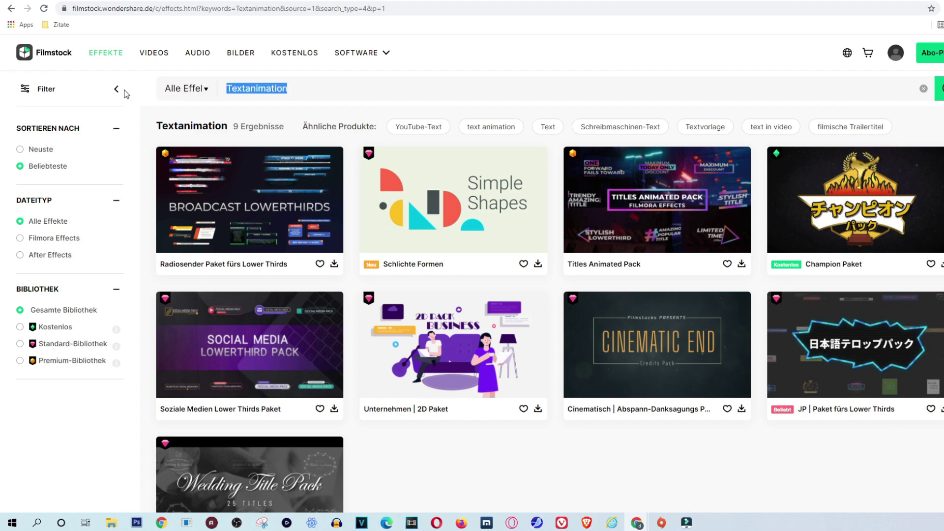
Search the effects for "text", try to download Text Paket, and return to the search results.
{"action": "type", "text": "text"}
{"action": "key", "text": "Return"}
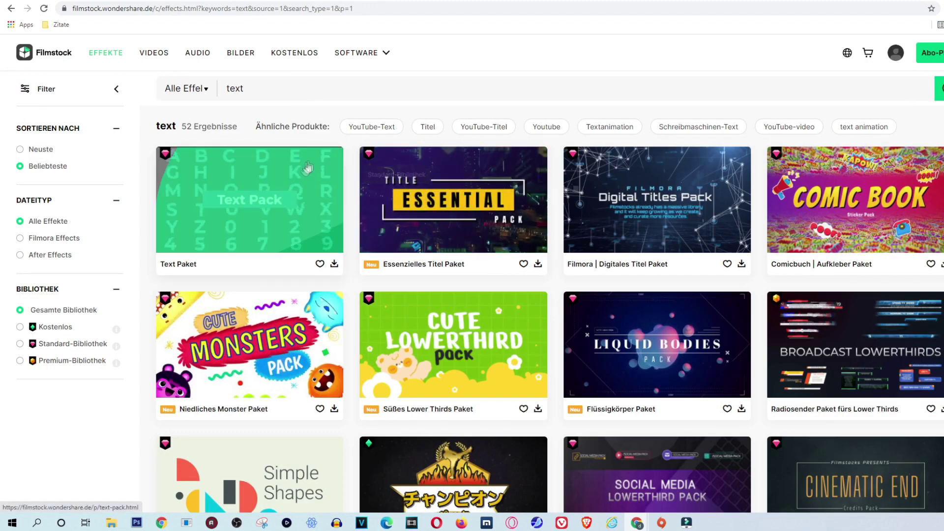
{"action": "left_click", "coordinate": [334, 263]}
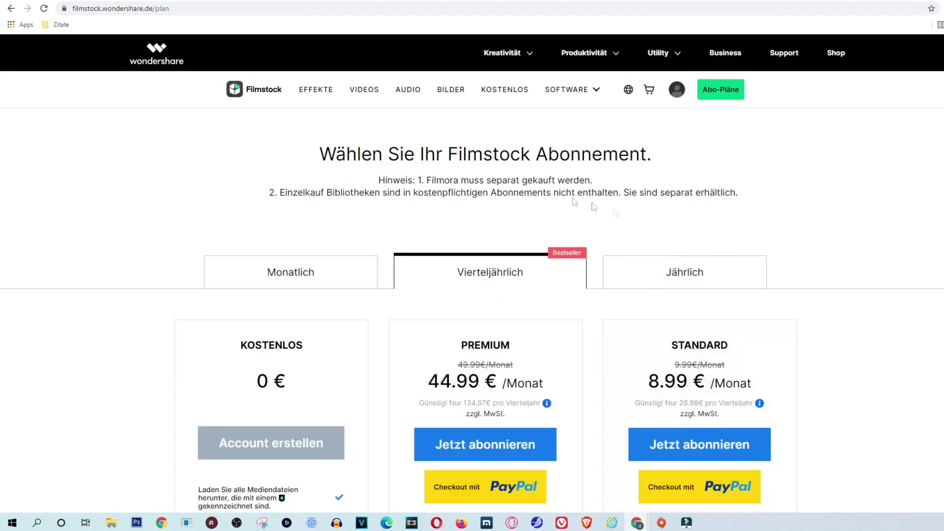
{"action": "left_click", "coordinate": [11, 8]}
Open the Essenzielles Titel Paket page, examine its preview and contents, and return to the search results.
{"action": "left_click", "coordinate": [516, 204]}
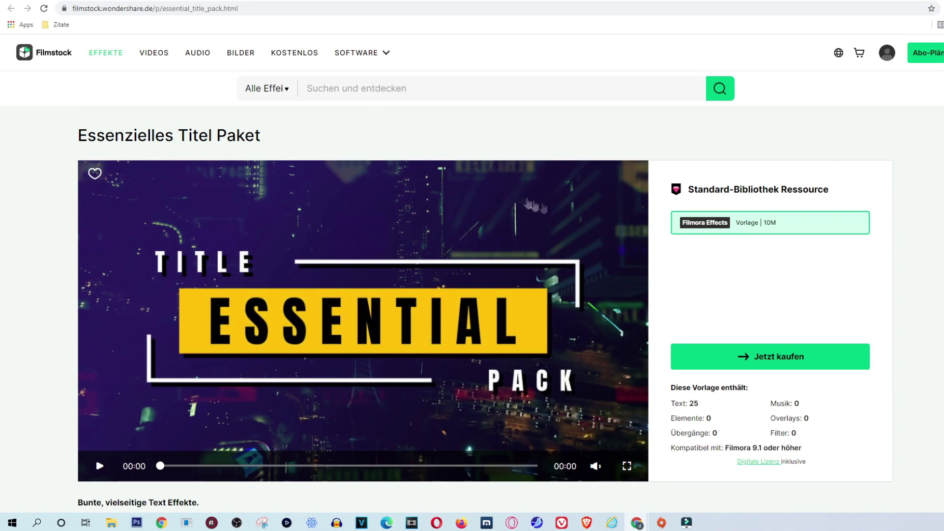
{"action": "scroll", "coordinate": [541, 276], "scroll_direction": "down", "scroll_amount": 2}
{"action": "mouse_move", "coordinate": [595, 366]}
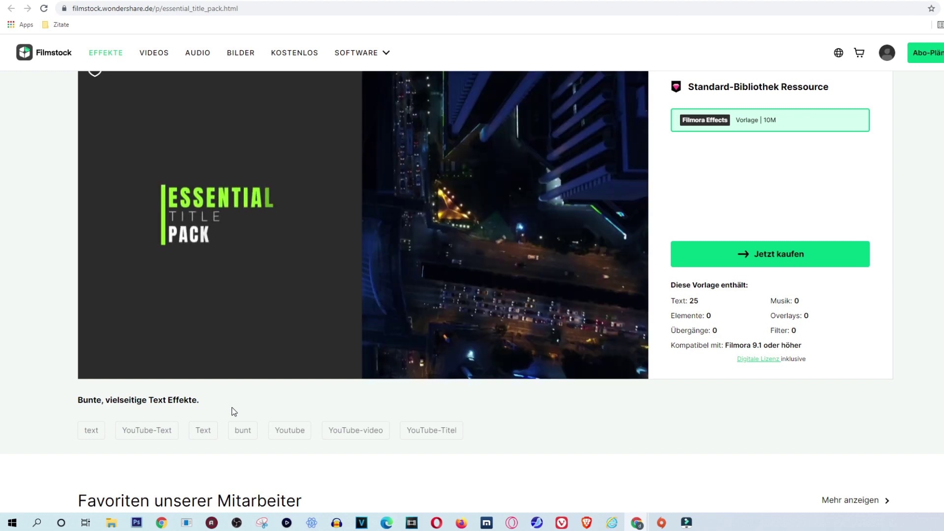
{"action": "left_click", "coordinate": [10, 9]}
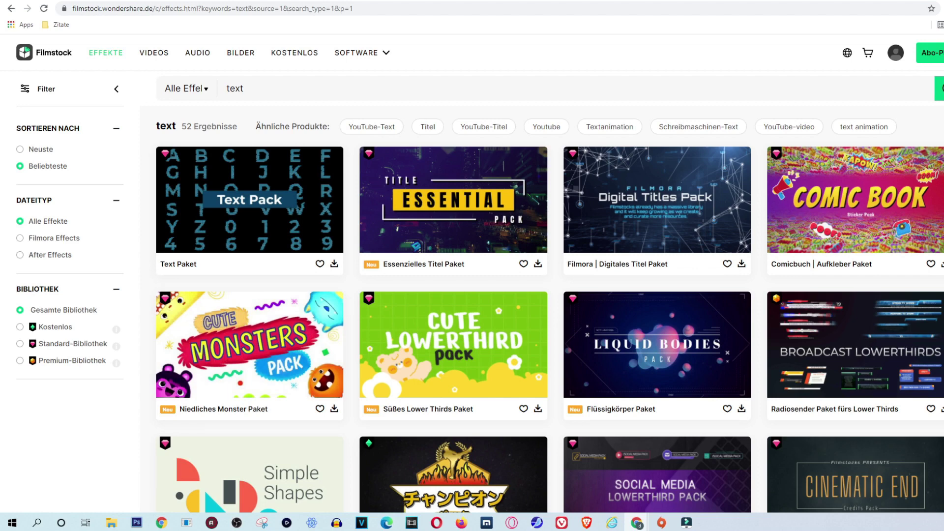
Search the effects for "musik" and open the Musik Paket page.
{"action": "type", "text": "k"}
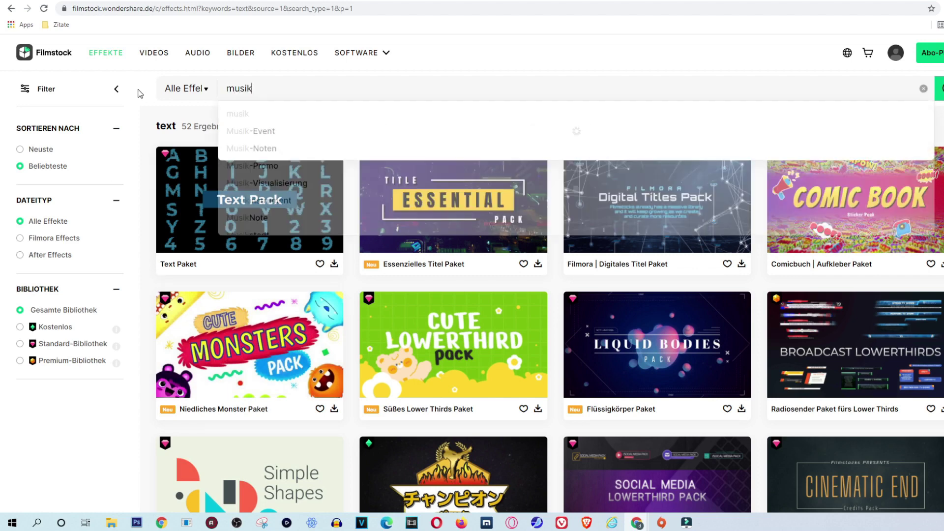
{"action": "key", "text": "Return"}
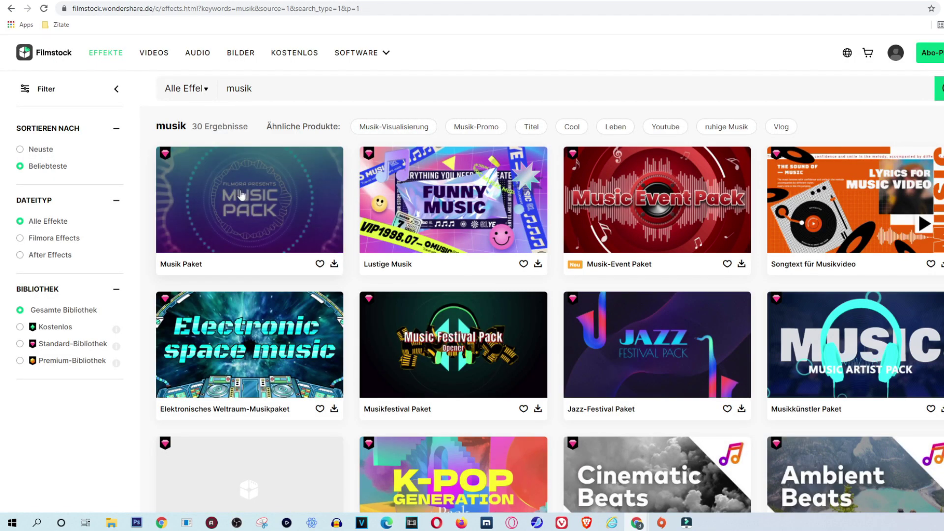
{"action": "left_click", "coordinate": [300, 192]}
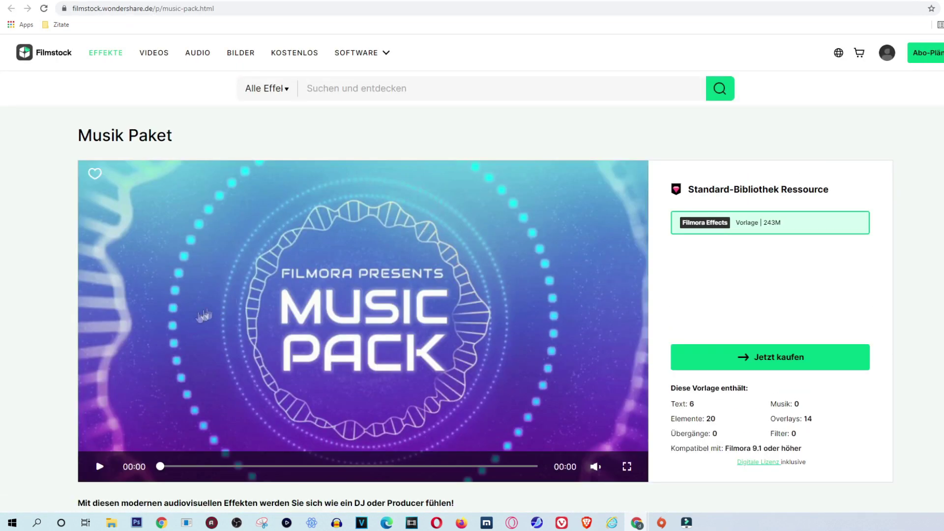
Play the Musik Paket preview video, skip ahead in it, and leave the pack's page.
{"action": "left_click", "coordinate": [98, 465]}
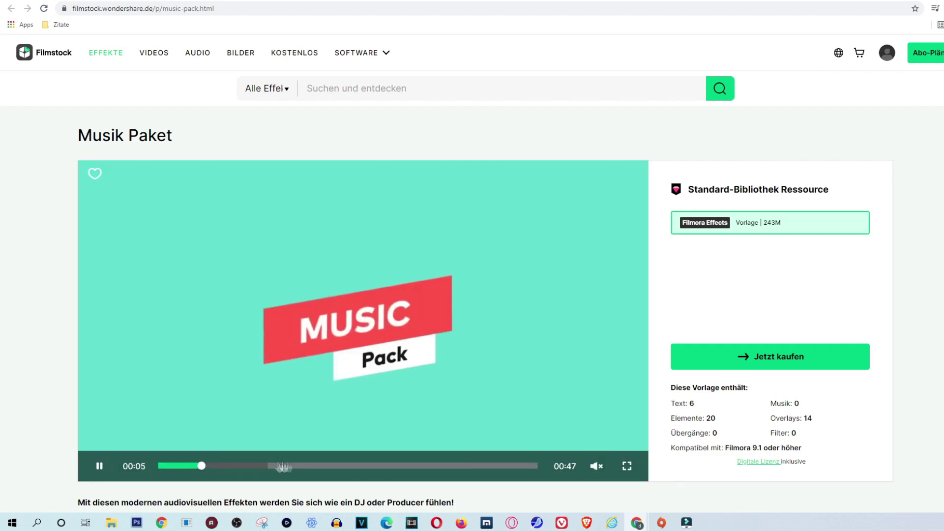
{"action": "left_click", "coordinate": [259, 467]}
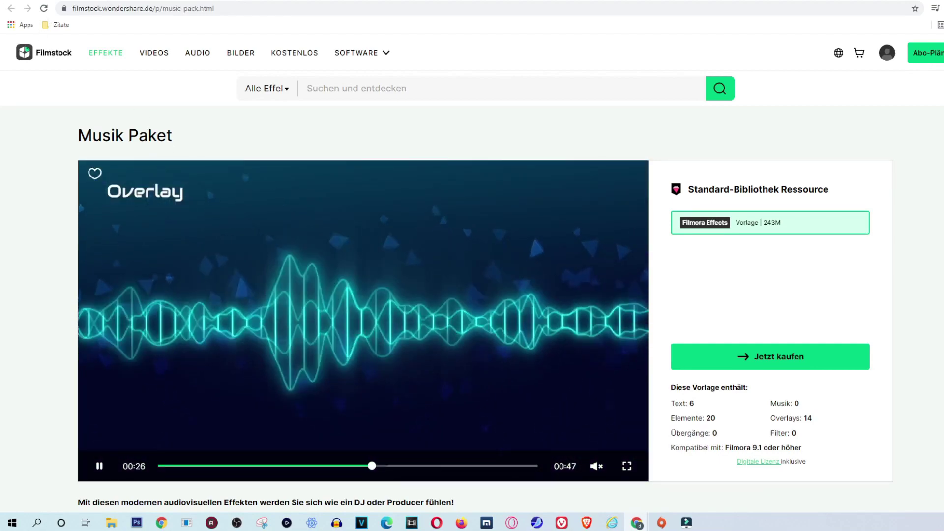
{"action": "key", "text": "alt+Left"}
Switch to the Filmstock video library and search it for "gaming".
{"action": "left_click", "coordinate": [109, 57]}
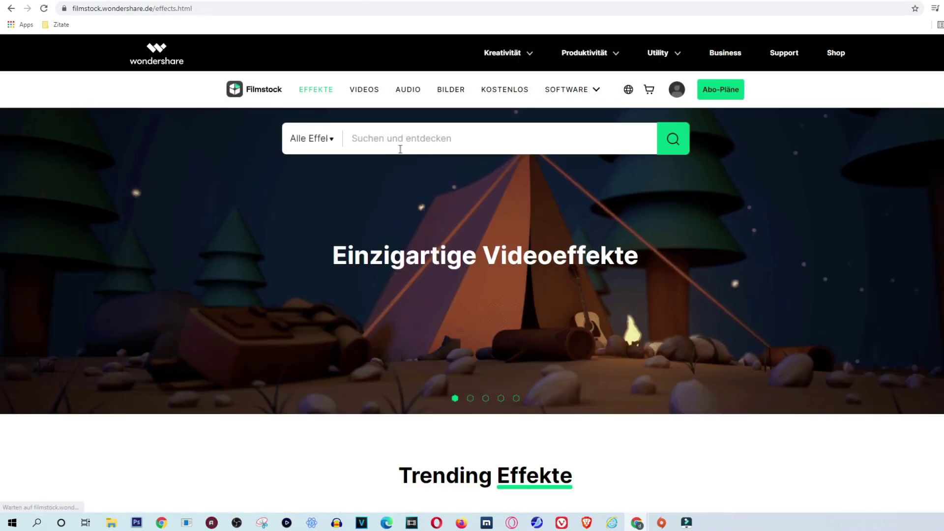
{"action": "left_click", "coordinate": [365, 90]}
{"action": "left_click", "coordinate": [352, 139]}
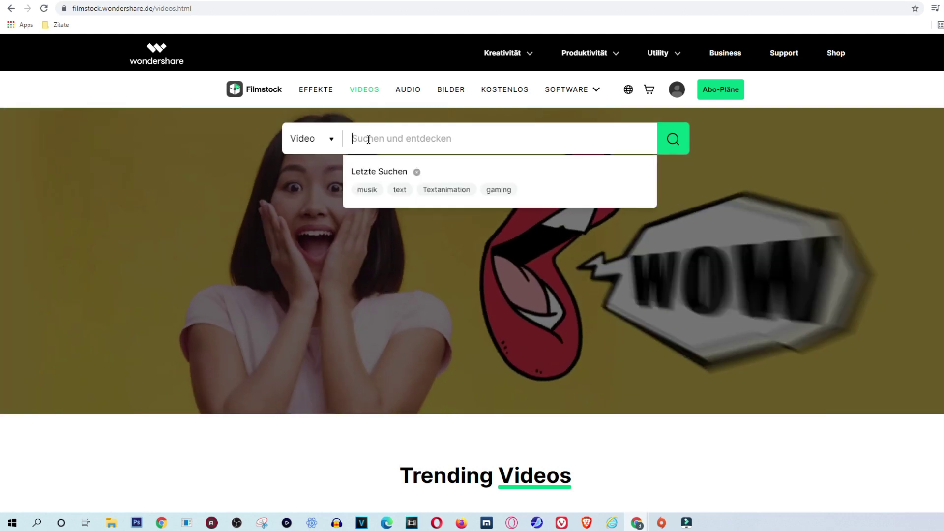
{"action": "type", "text": "gaming"}
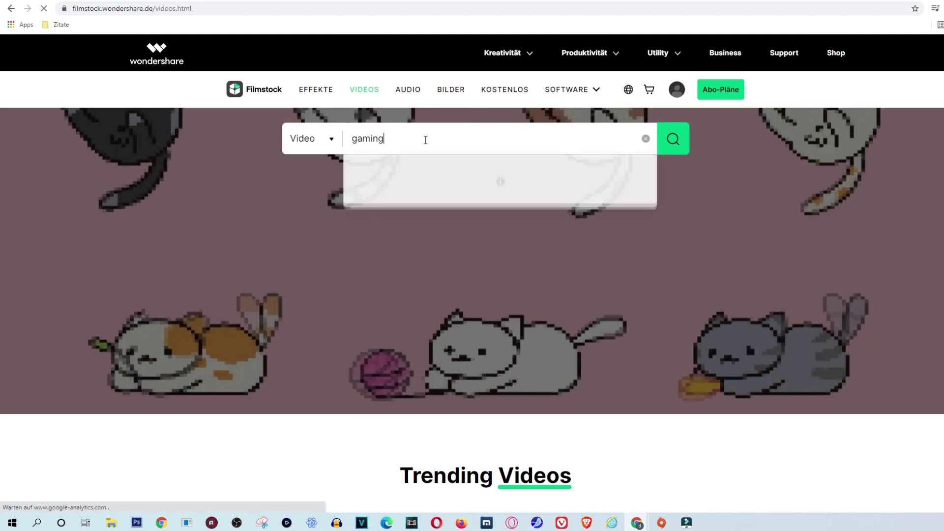
{"action": "key", "text": "Return"}
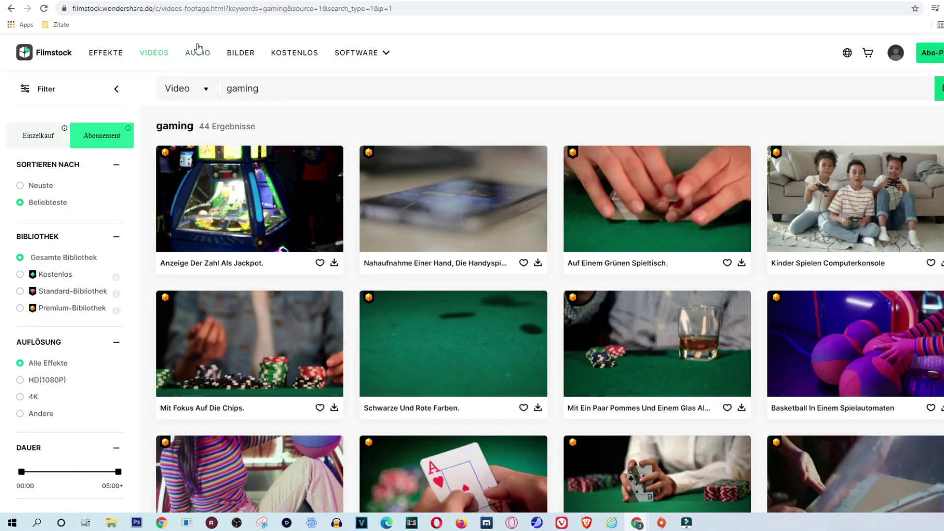